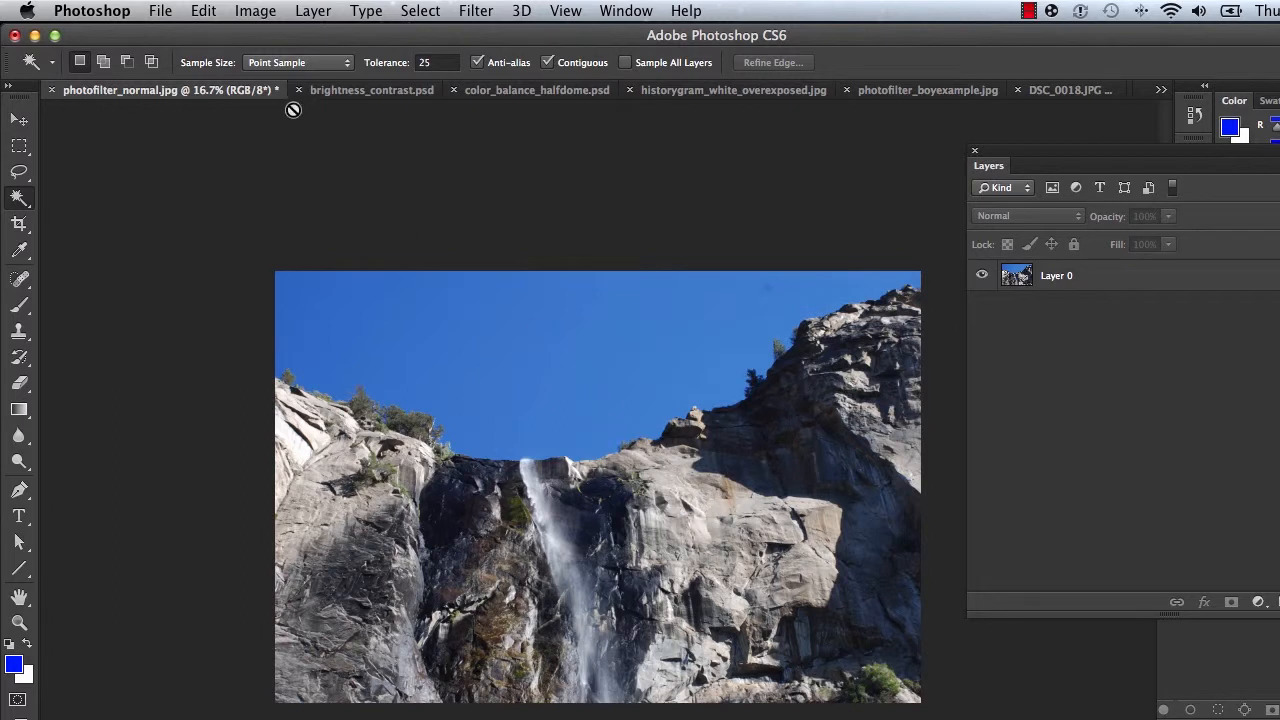
Step: Float photofilter_normal.jpg in its own window, enlarge the window and place it just below the document tabs
left_click_drag(166, 88, 213, 156)
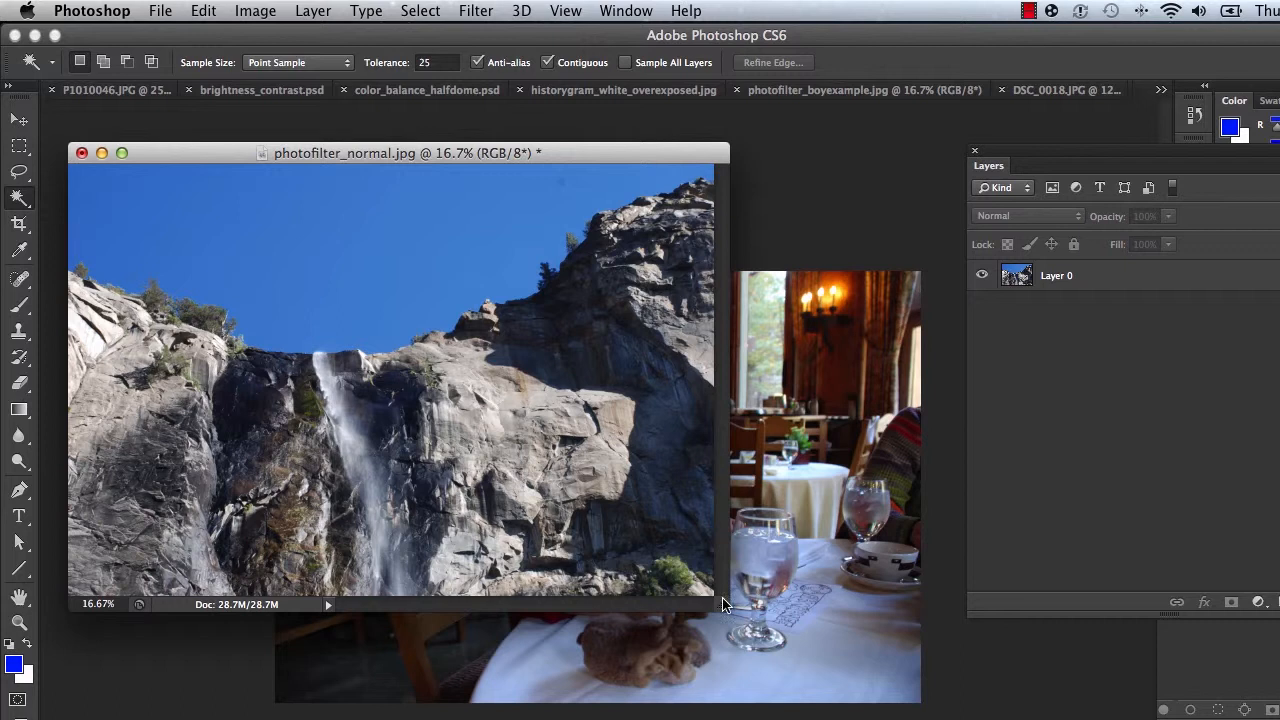
left_click_drag(722, 608, 1046, 680)
left_click_drag(394, 160, 441, 192)
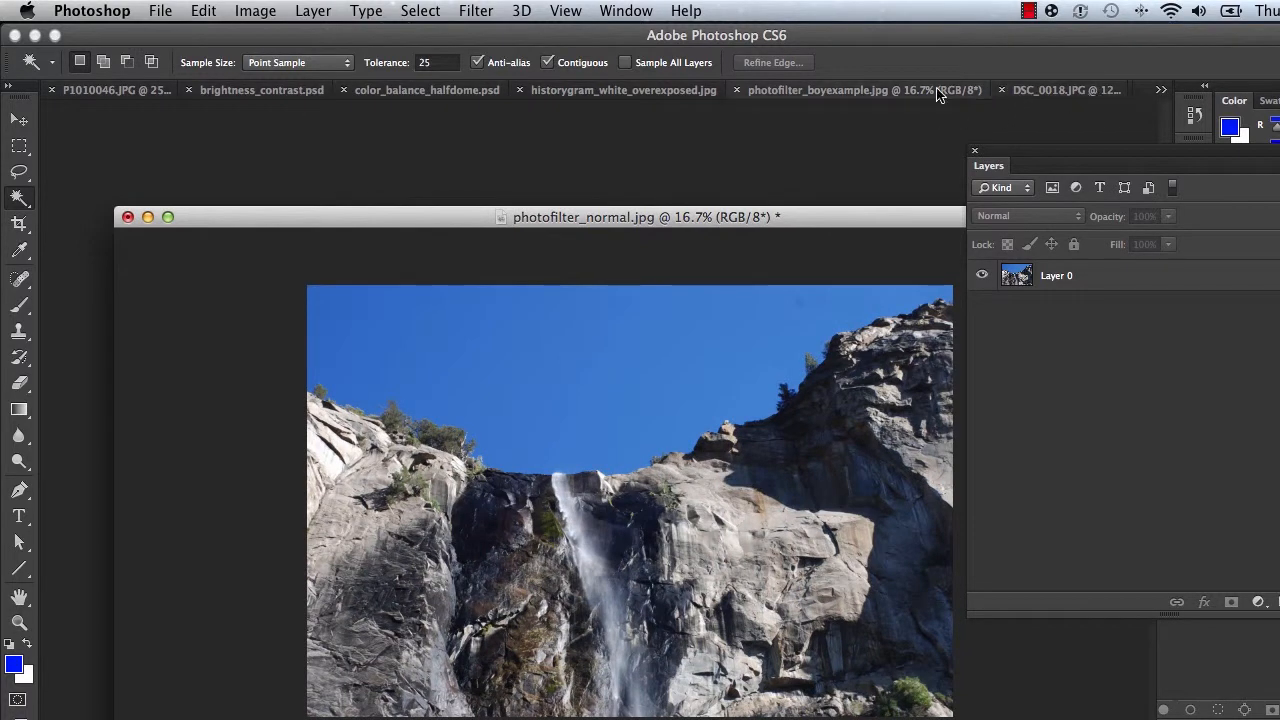
left_click_drag(405, 214, 394, 151)
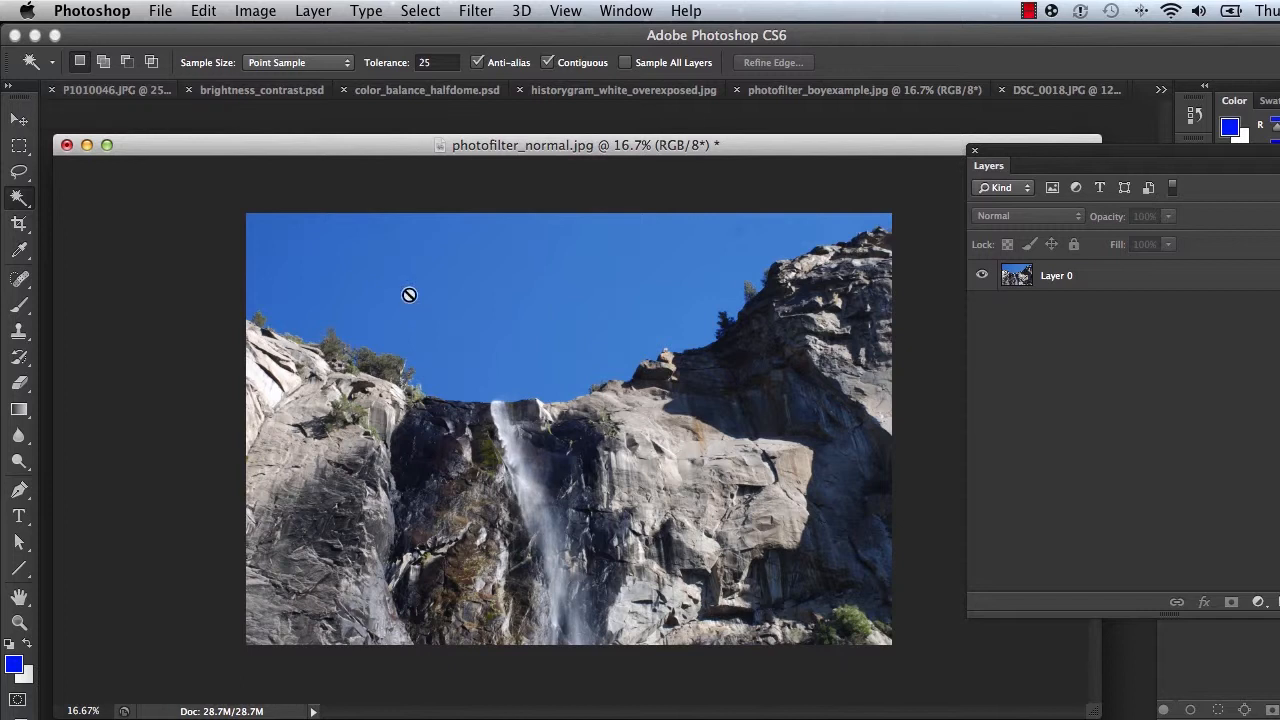
left_click_drag(447, 152, 449, 115)
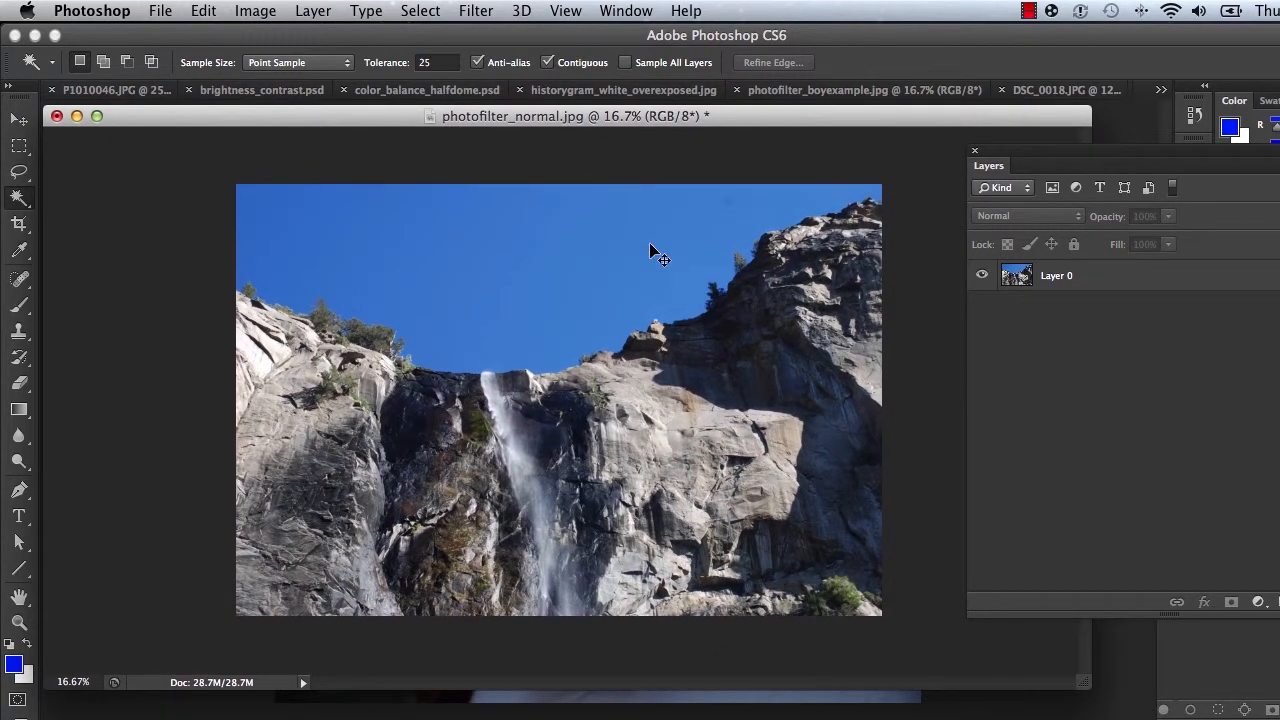
Step: Examine the waterfall photo close up and as a whole
key("super+plus")
key("super+plus")
key("super+plus")
key("super+plus")
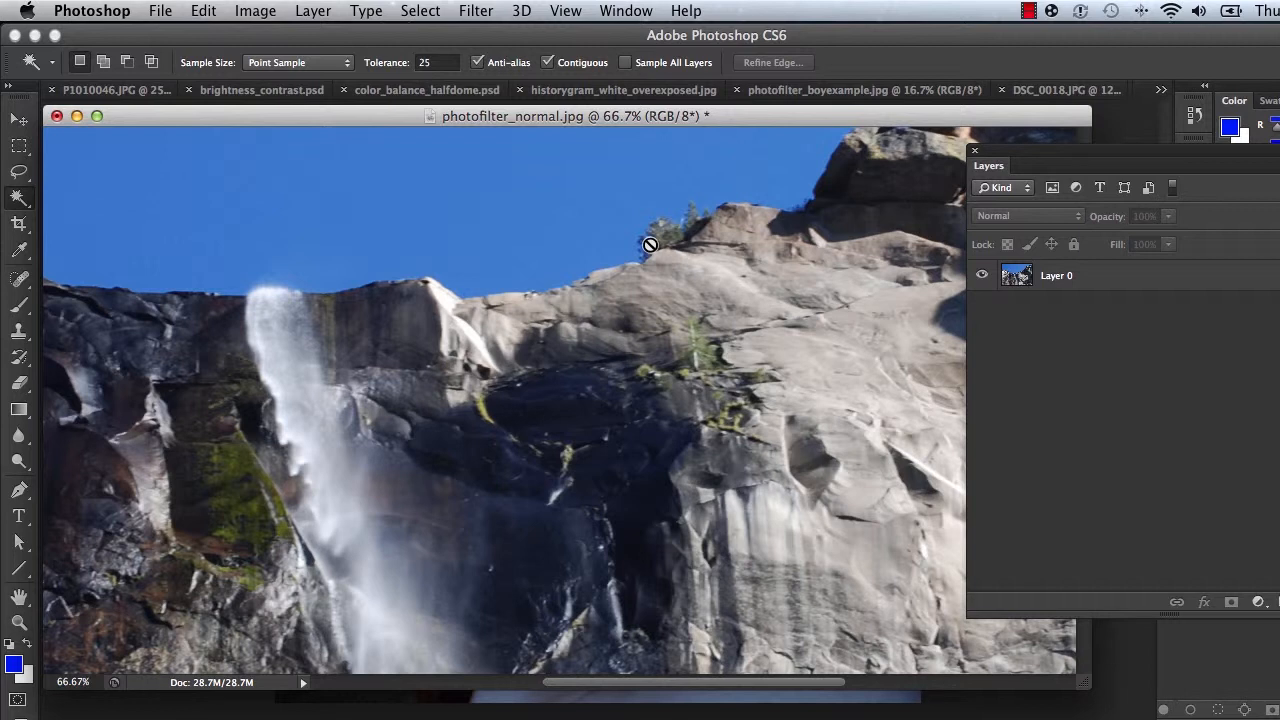
key("super+minus")
key("super+minus")
key("super+minus")
key("super+minus")
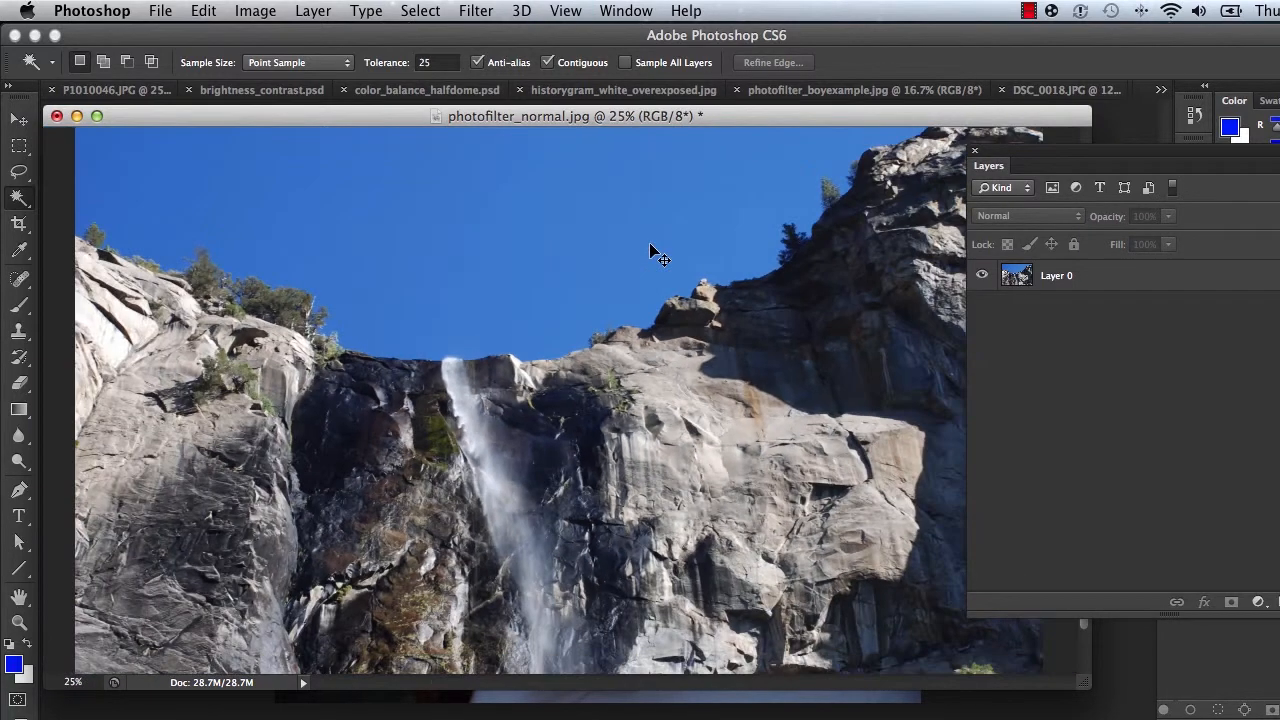
key("super+plus")
key("super+minus")
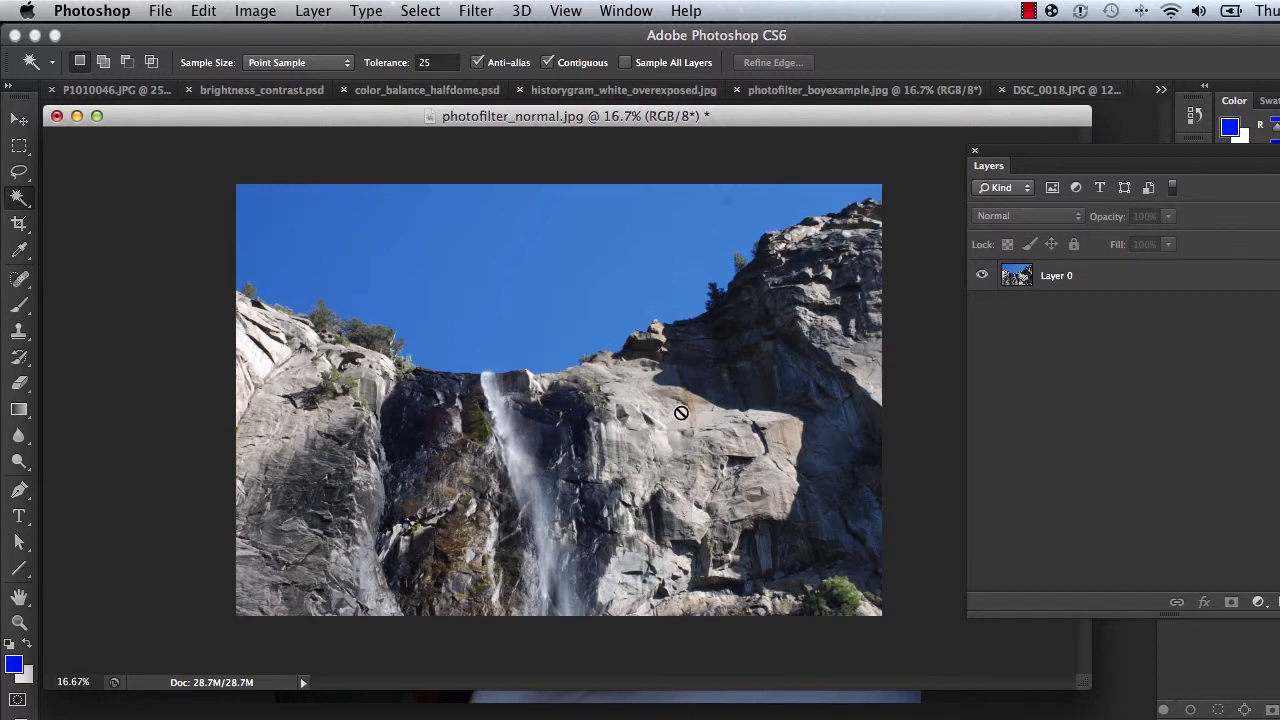
Step: Move the photo window slightly down and the Layers panel over the photo's edge, leaving Layer 0 deselected
mouse_move(767, 122)
left_mouse_down()
mouse_move(771, 100)
mouse_move(768, 131)
left_mouse_up()
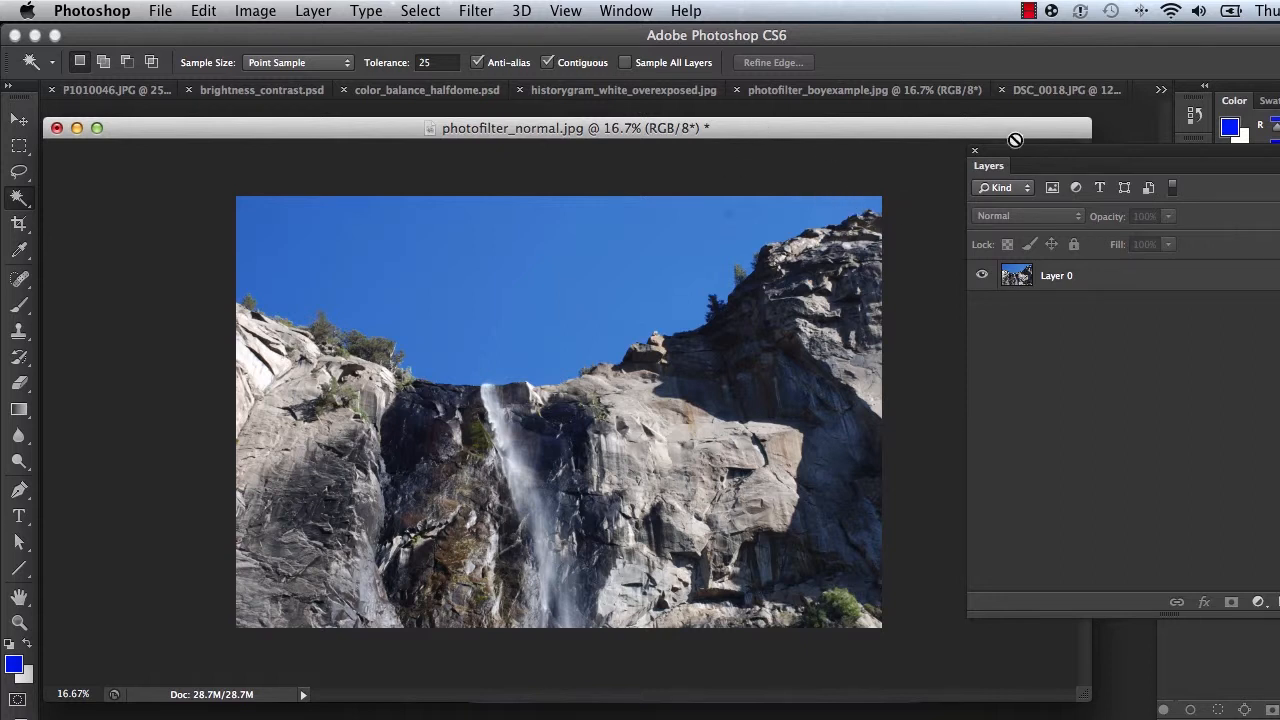
left_click_drag(1036, 155, 926, 165)
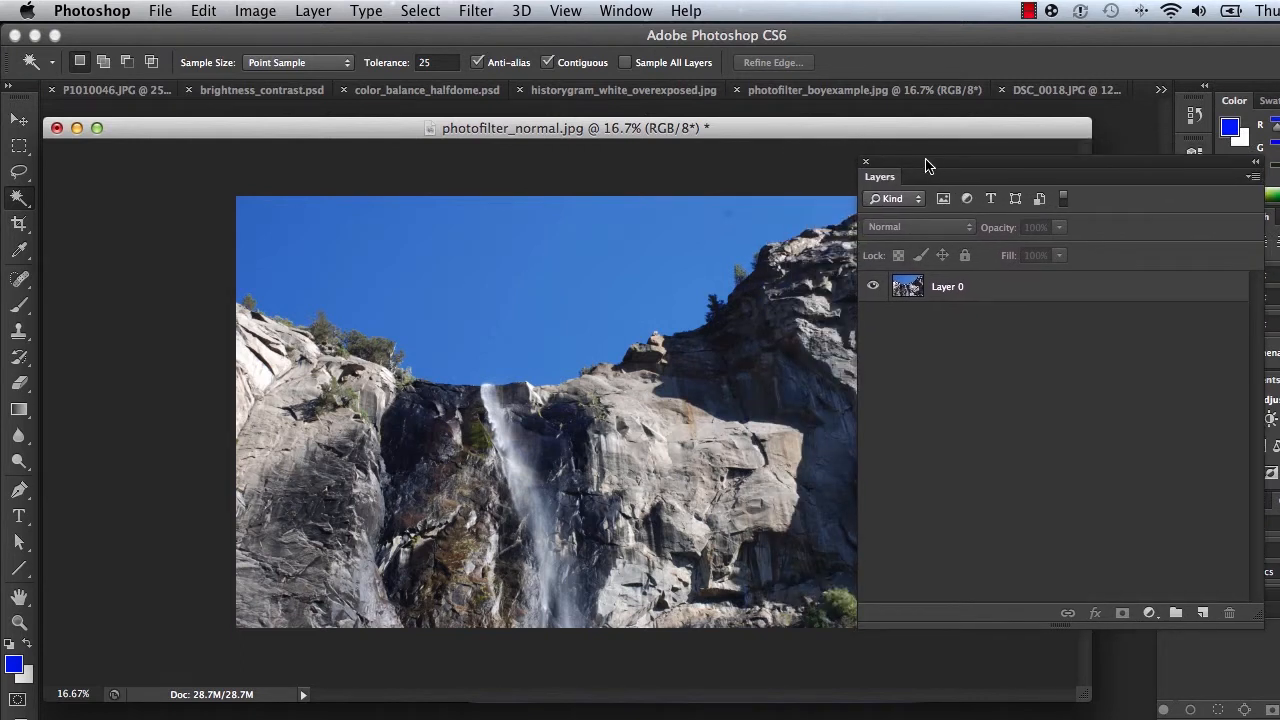
left_click(974, 289)
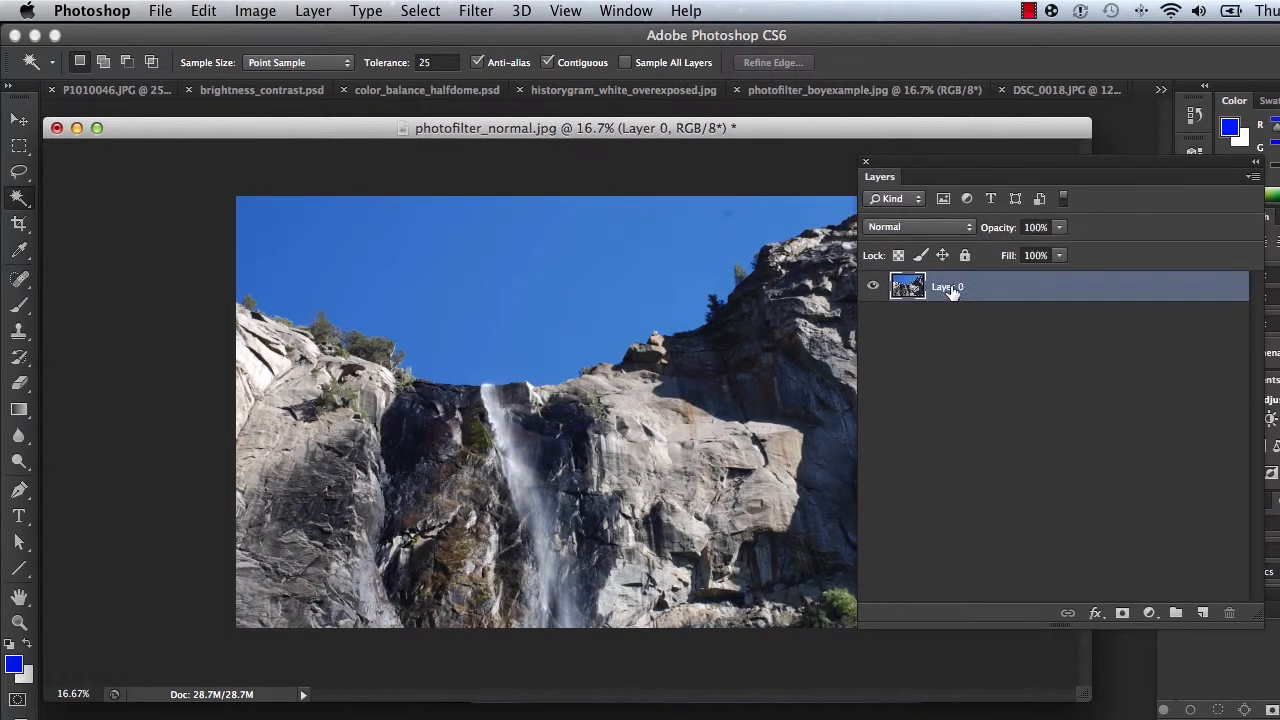
left_click(953, 322)
Step: Try to select the blue sky with the Magic Wand while no layer is selected
left_click(571, 293)
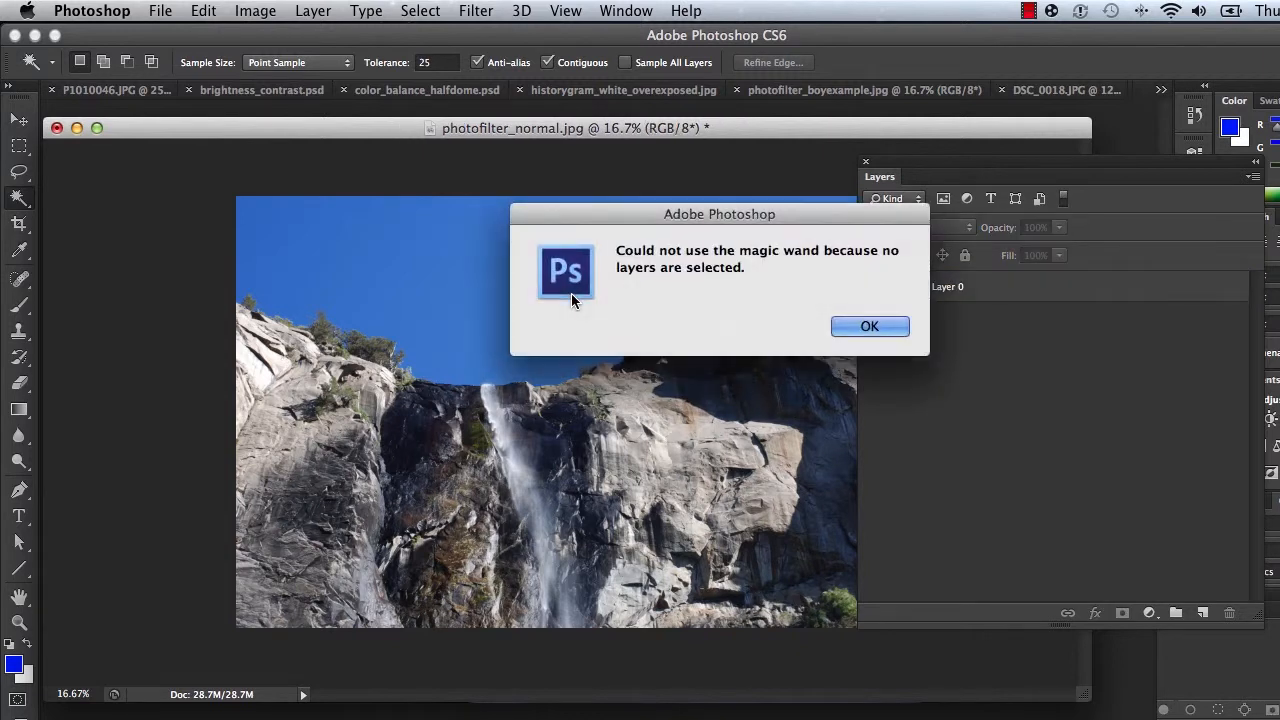
left_click(899, 326)
left_click(561, 305)
left_click(878, 333)
Step: Switch to the Move tool, select Layer 0 and deselect it again
left_click(19, 119)
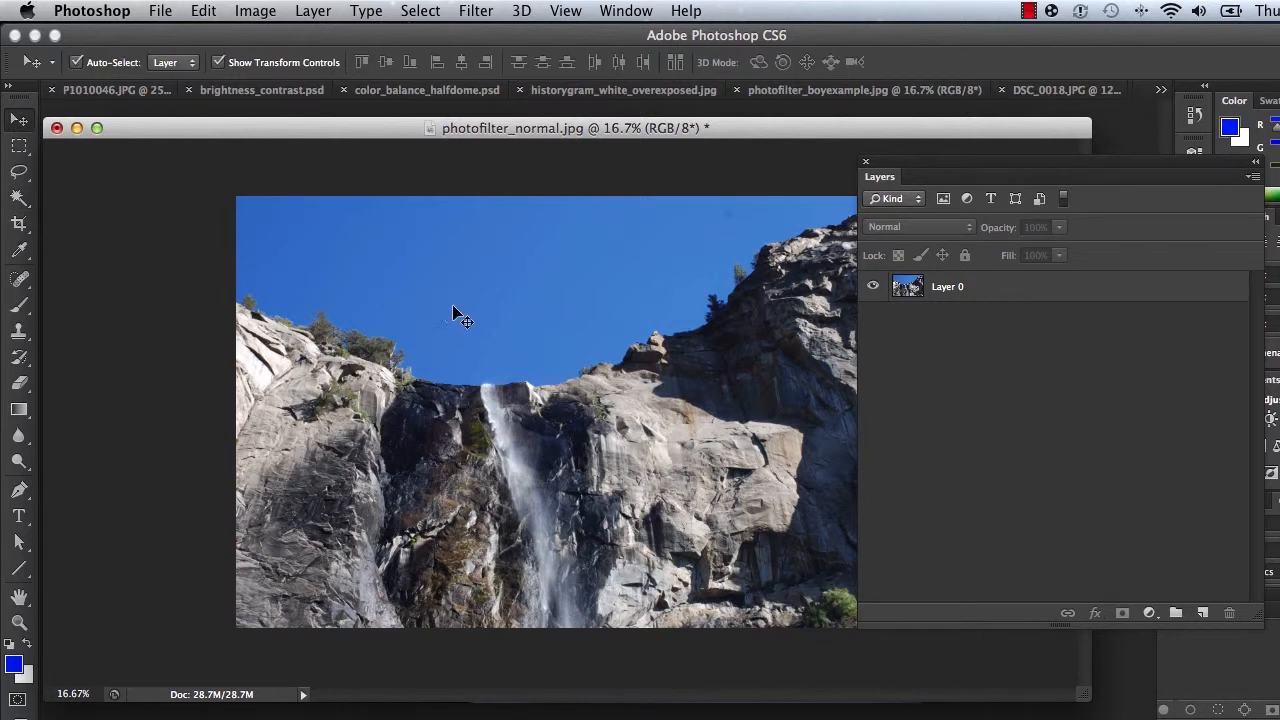
left_click(960, 287)
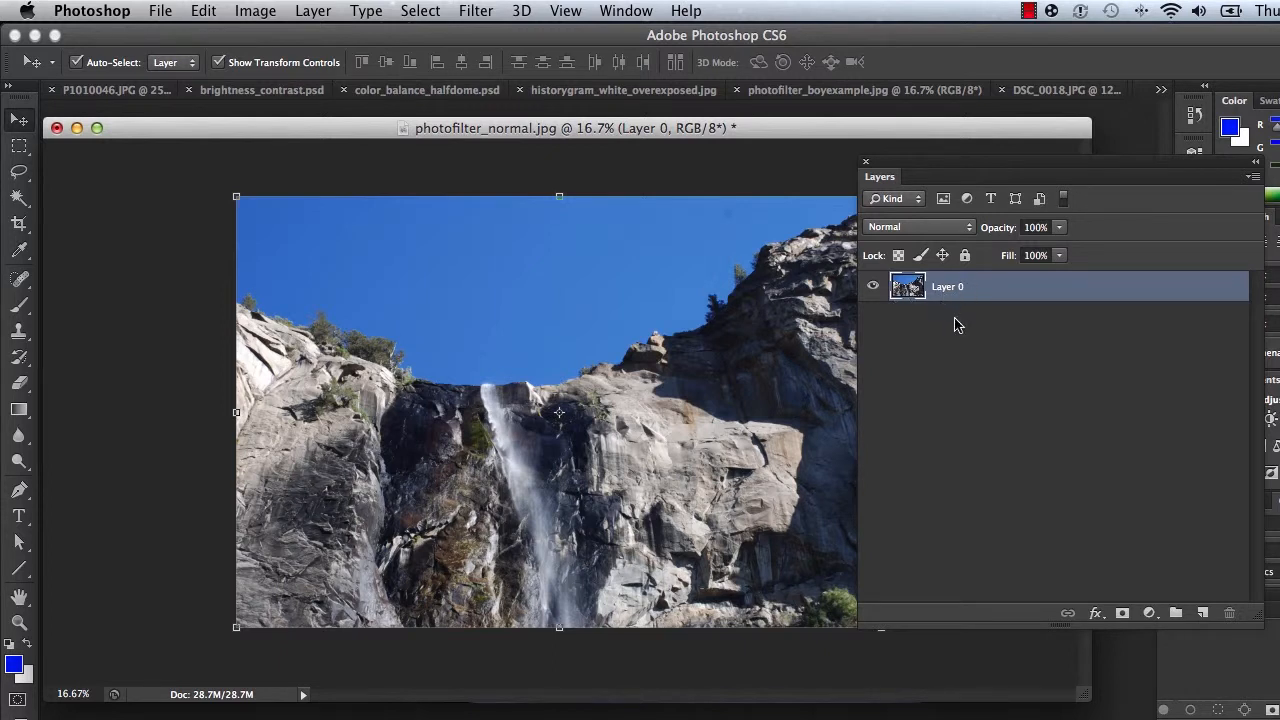
left_click(952, 321)
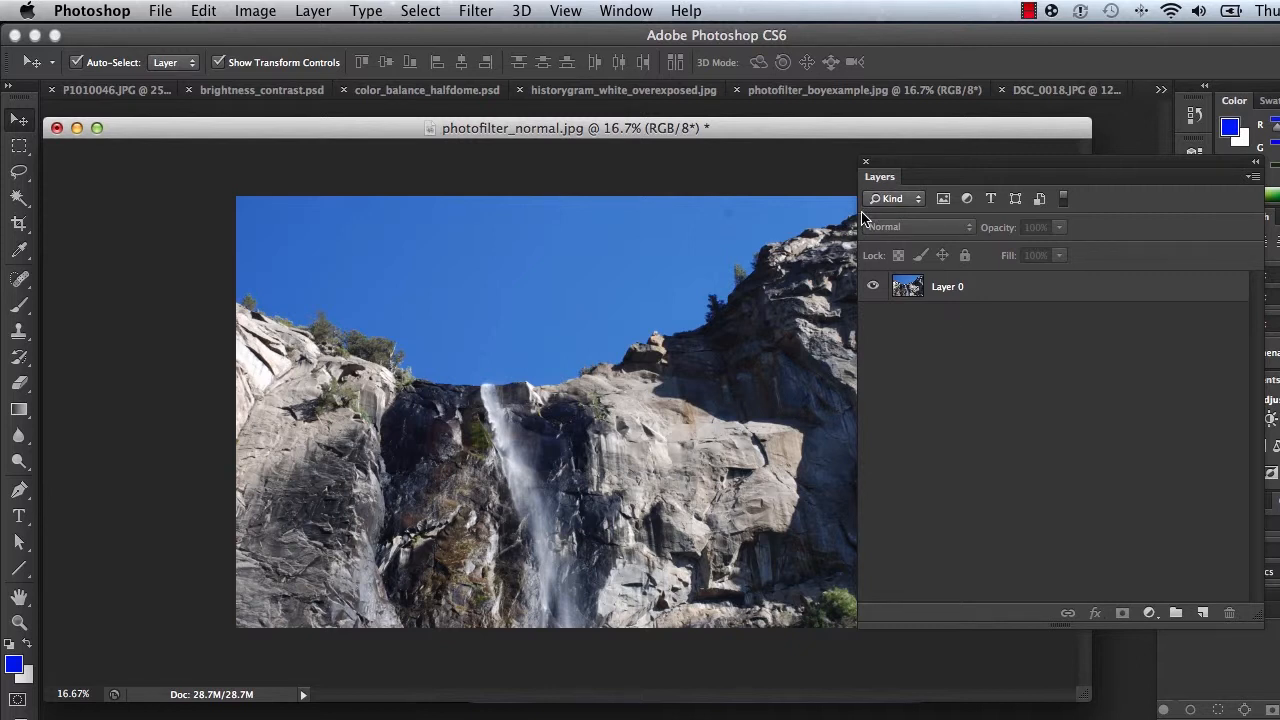
Step: Select Layer 0 of the waterfall photo so that image adjustments can be applied to it
key("super+equal")
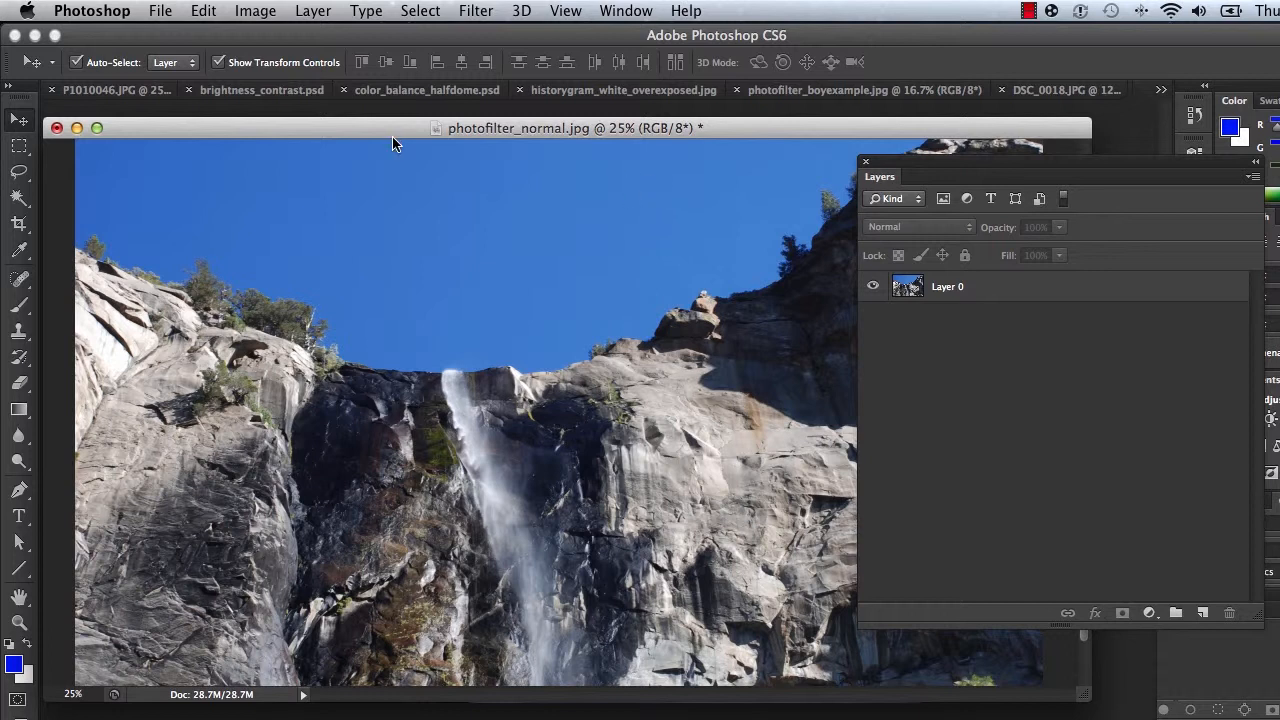
left_click_drag(393, 139, 415, 110)
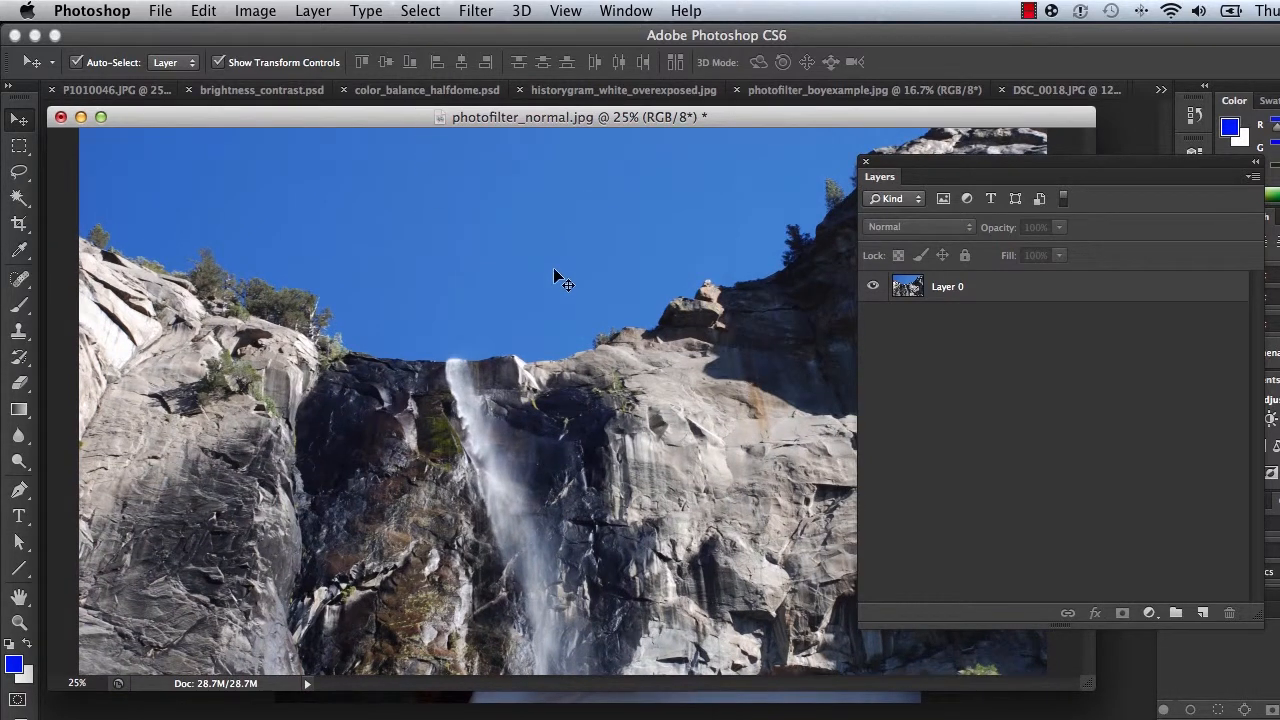
left_click(255, 11)
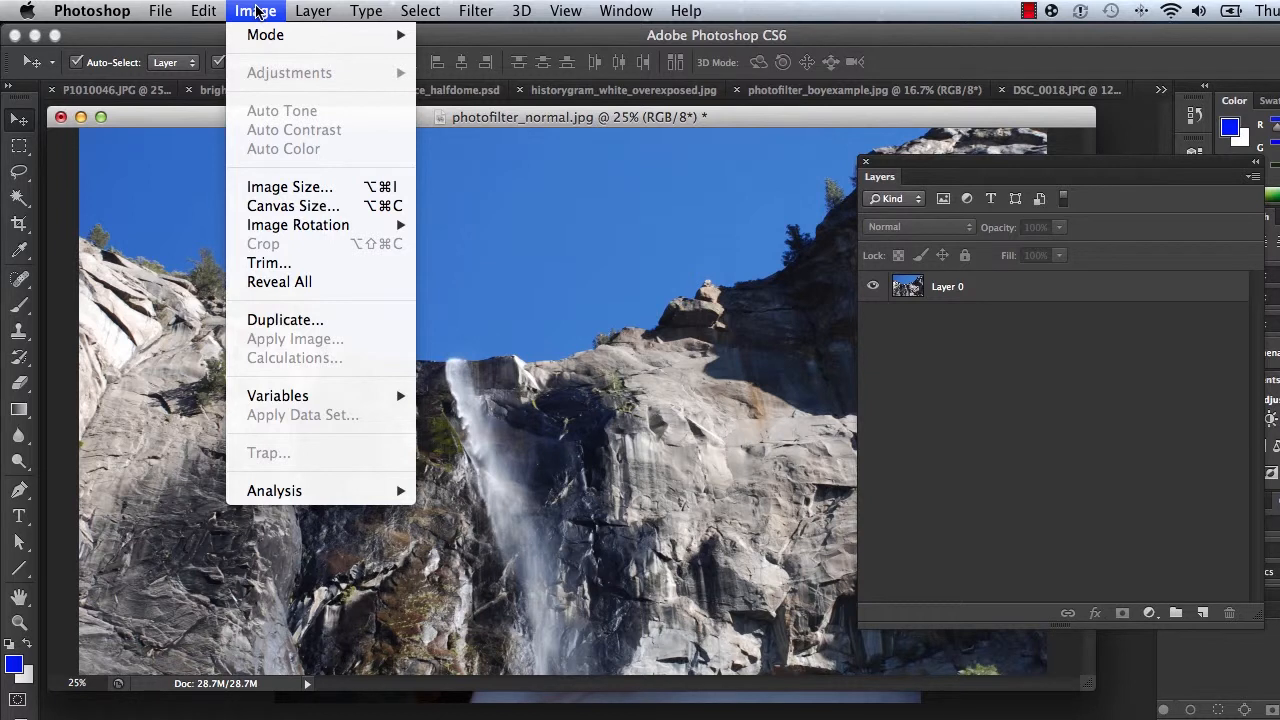
left_click(970, 292)
left_click(966, 287)
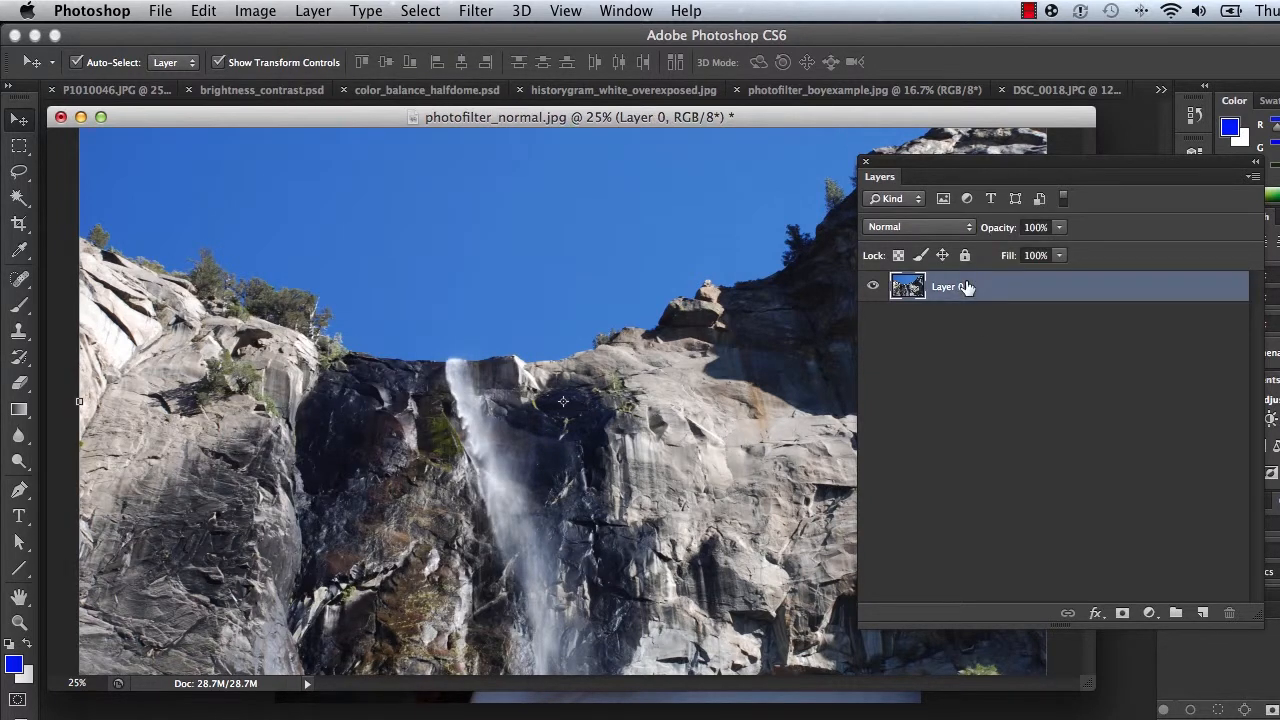
left_click(255, 11)
mouse_move(258, 72)
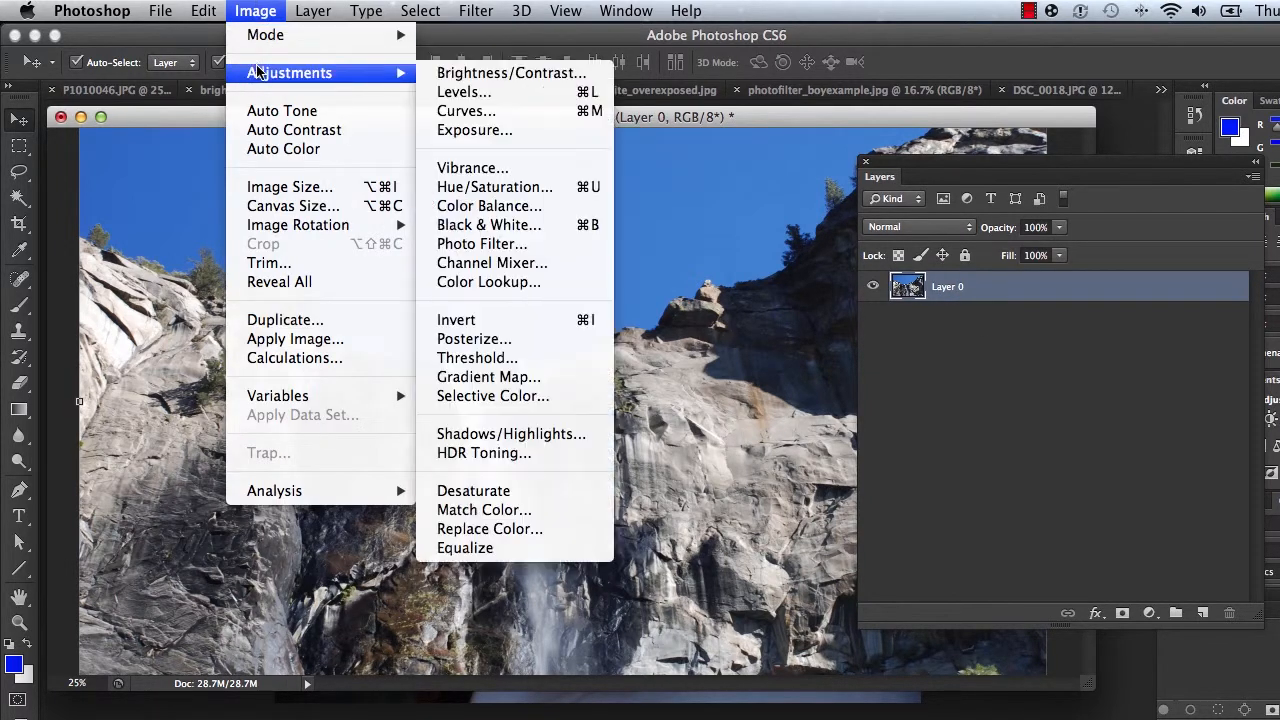
left_click(547, 250)
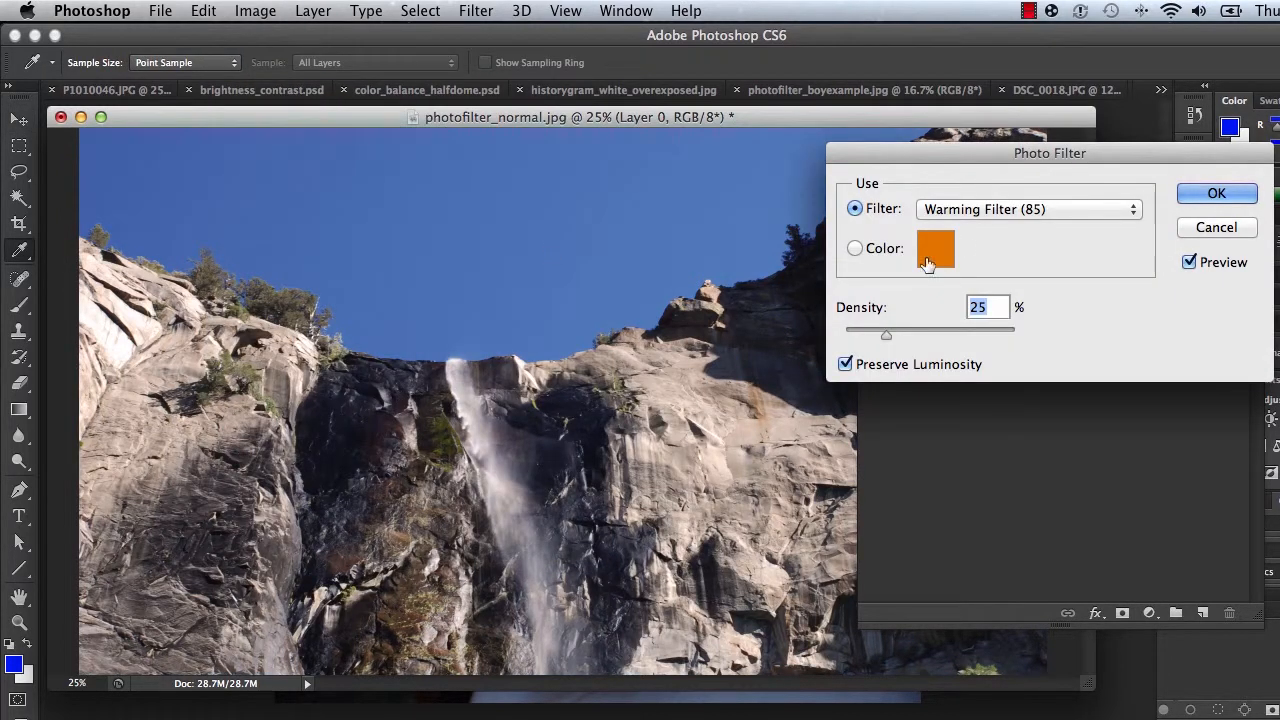
left_click_drag(1004, 155, 918, 289)
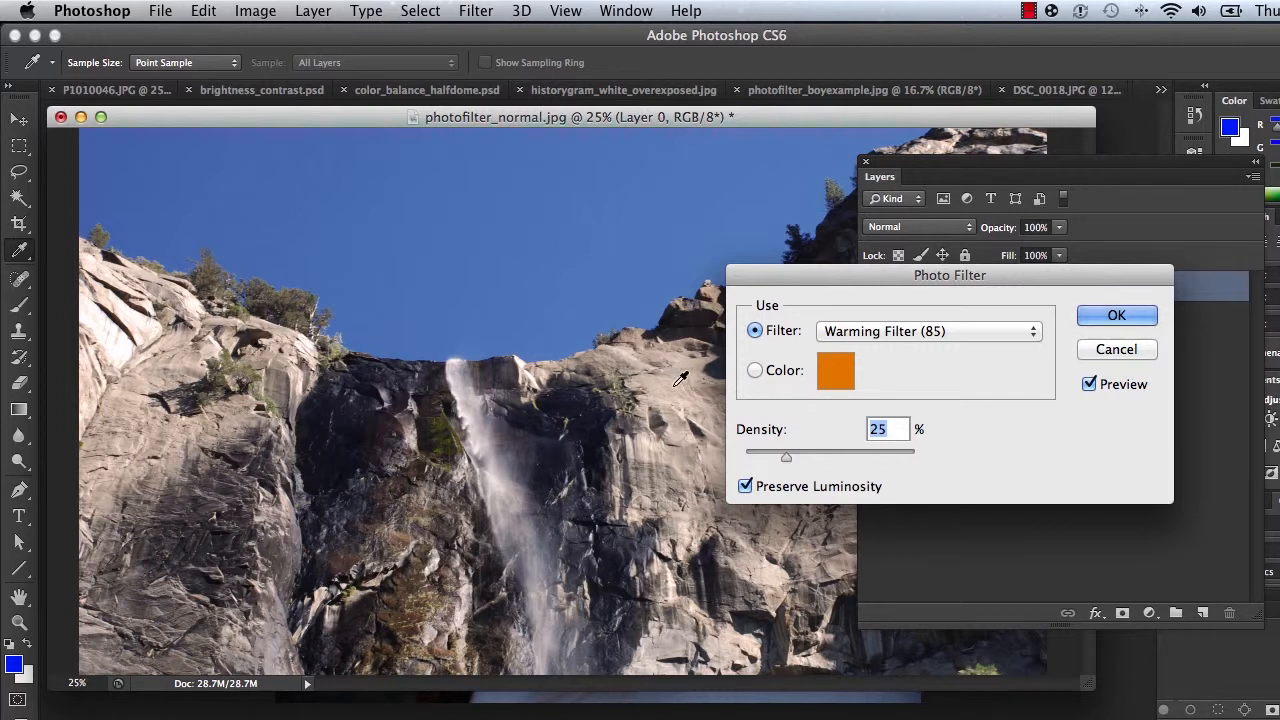
left_click(1120, 350)
key("v")
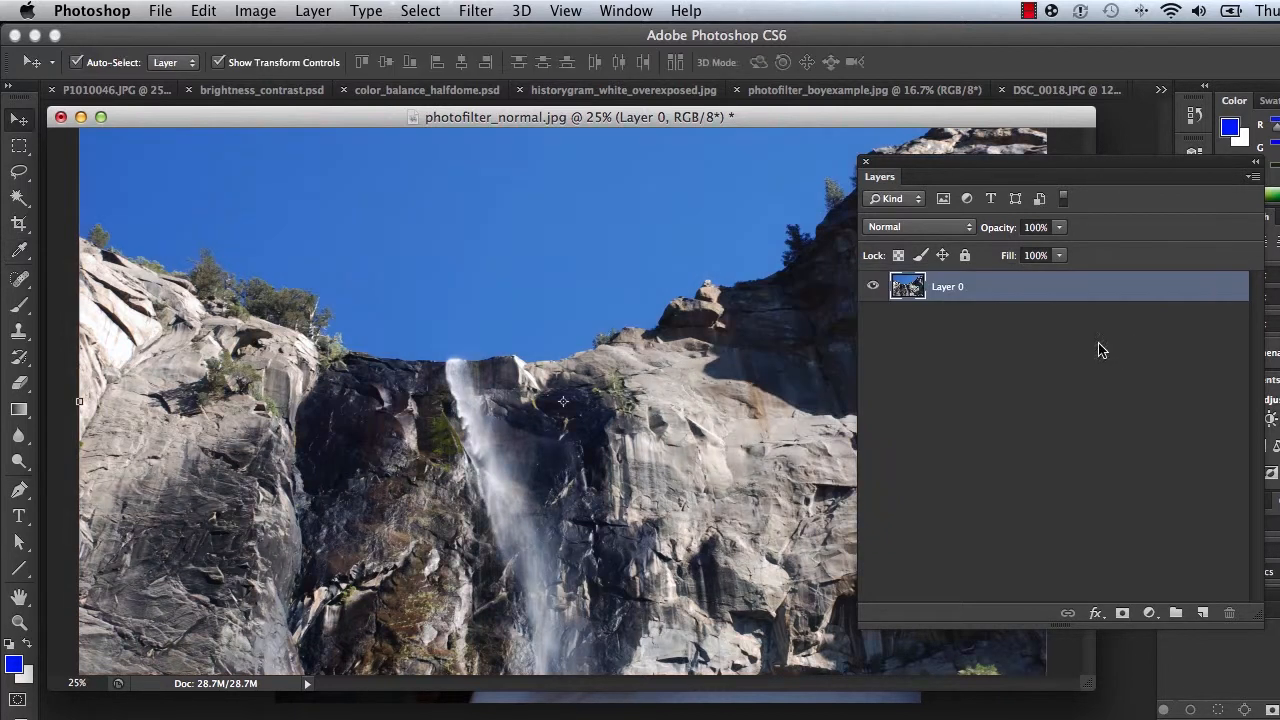
Step: Start a Photo Filter adjustment on Layer 0 and place its dialog over the upper part of the photo
left_click(256, 11)
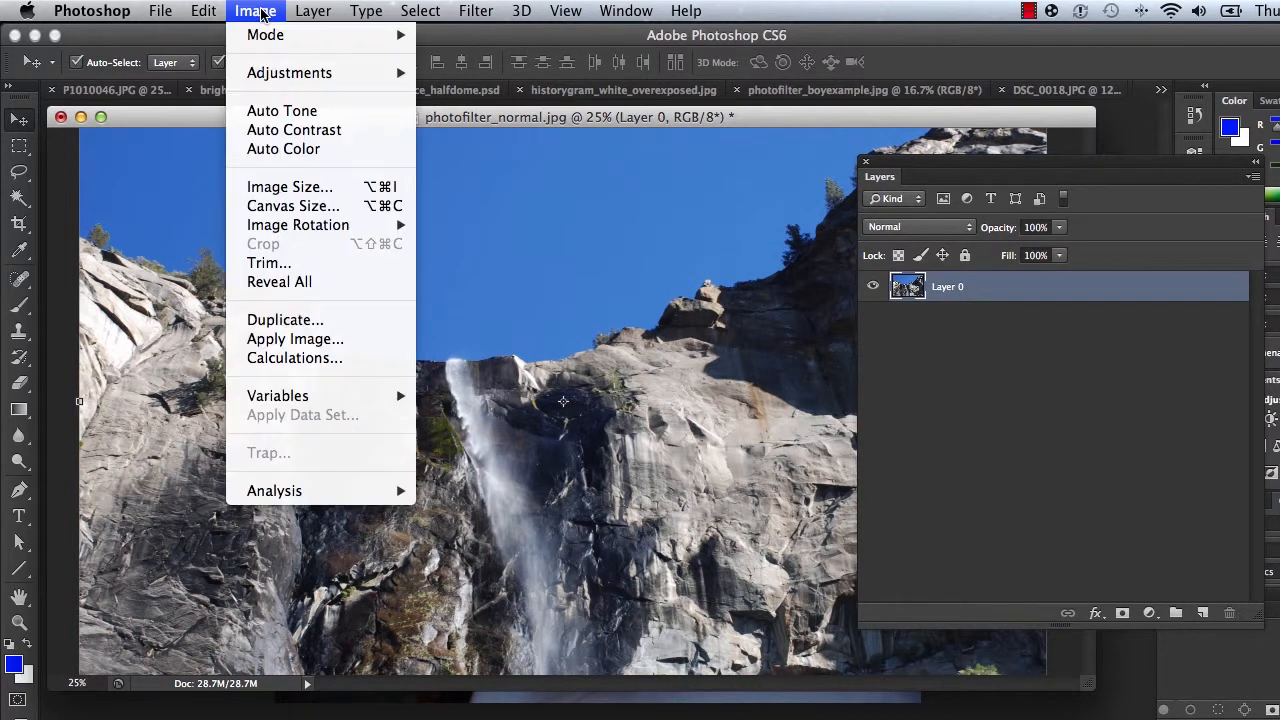
mouse_move(288, 72)
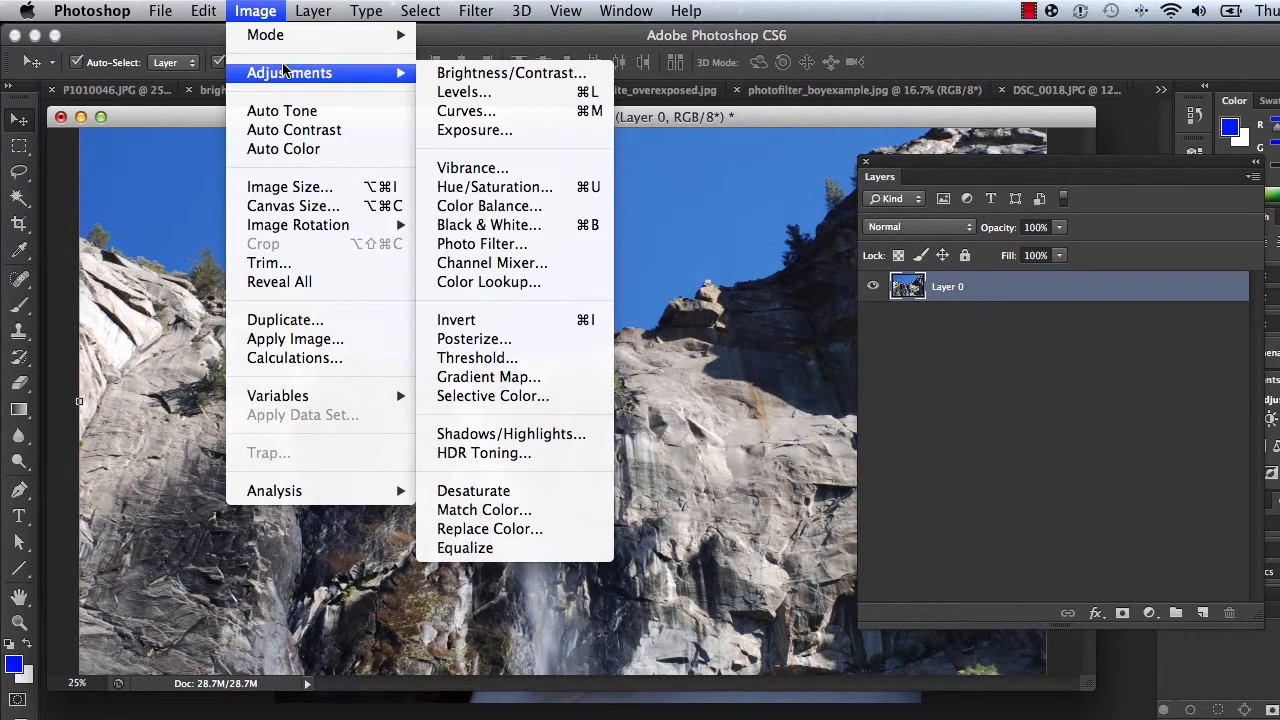
left_click(489, 249)
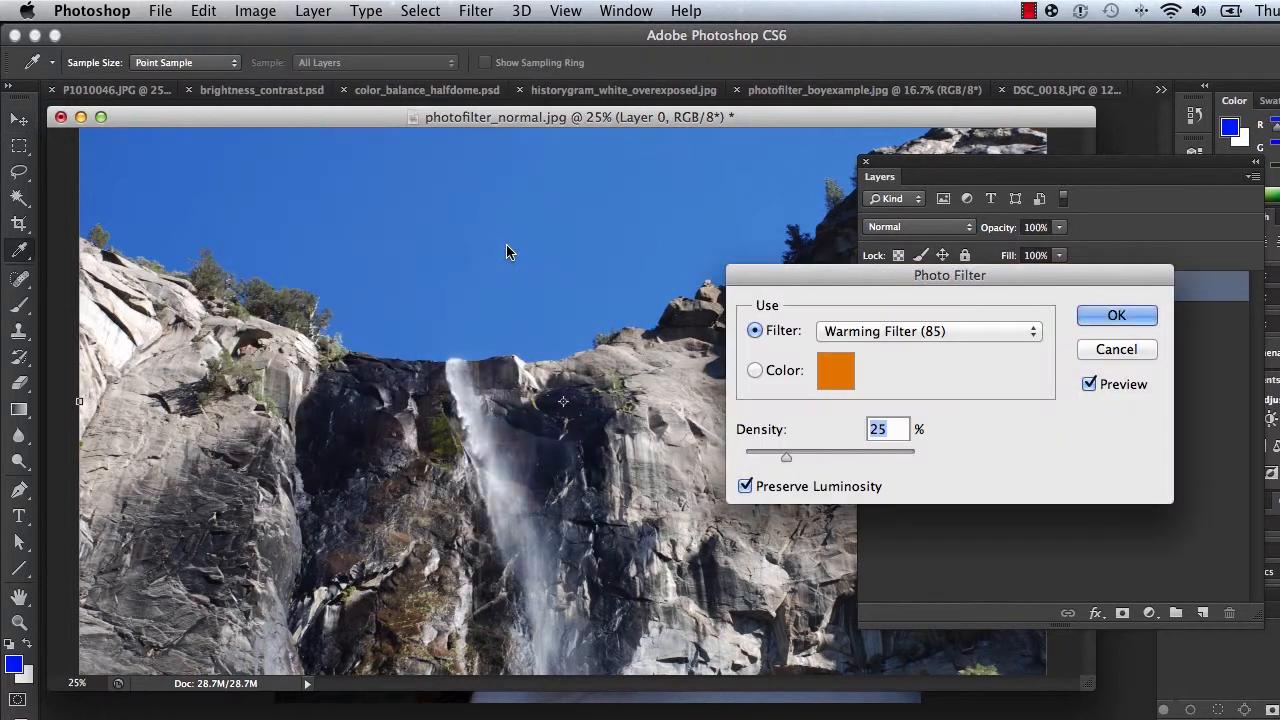
left_click_drag(840, 276, 746, 181)
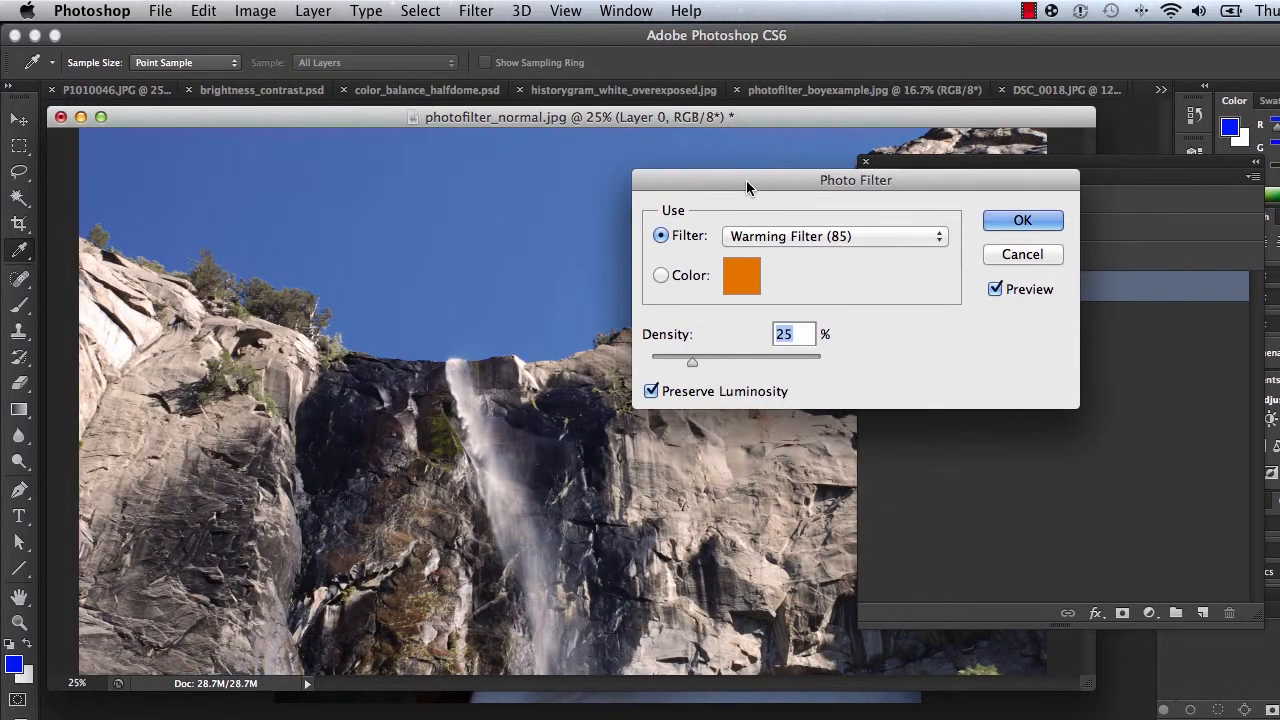
Step: Try Warming Filter (LBA) and Warming Filter (81) on the photo and return to Warming Filter (85)
left_click(796, 237)
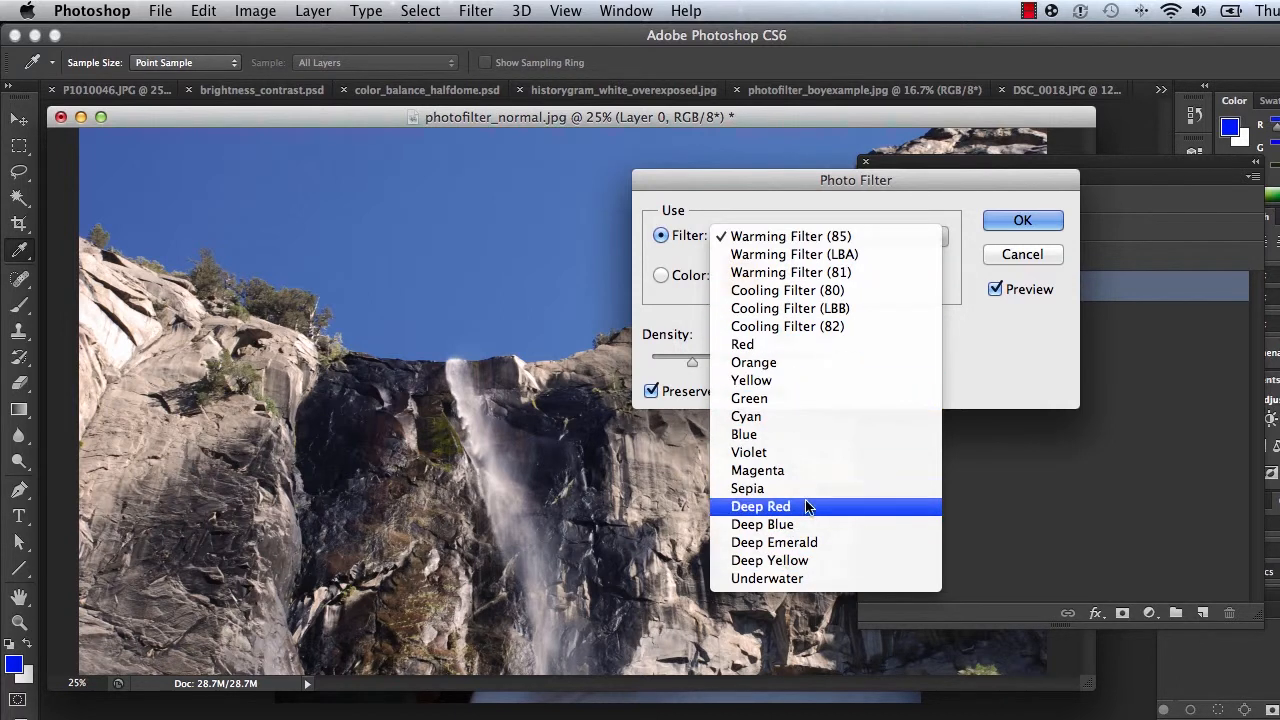
left_click(815, 237)
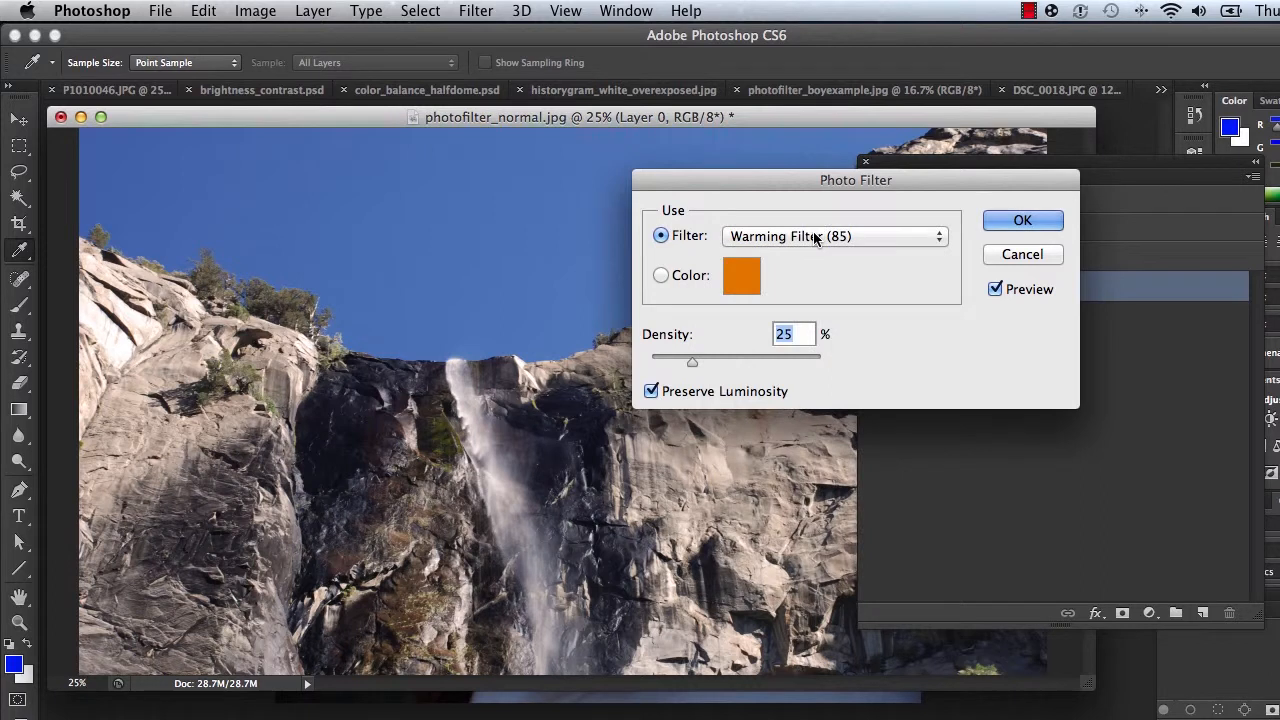
left_click(800, 238)
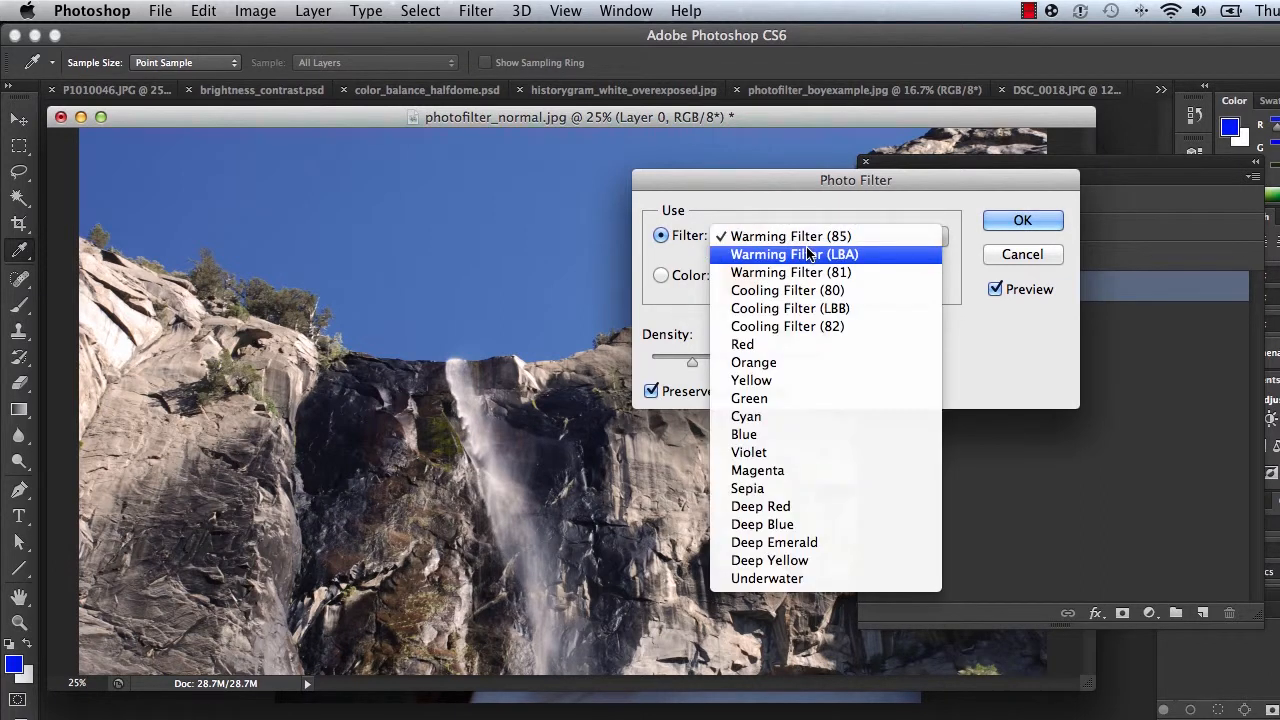
left_click(808, 256)
left_click(819, 242)
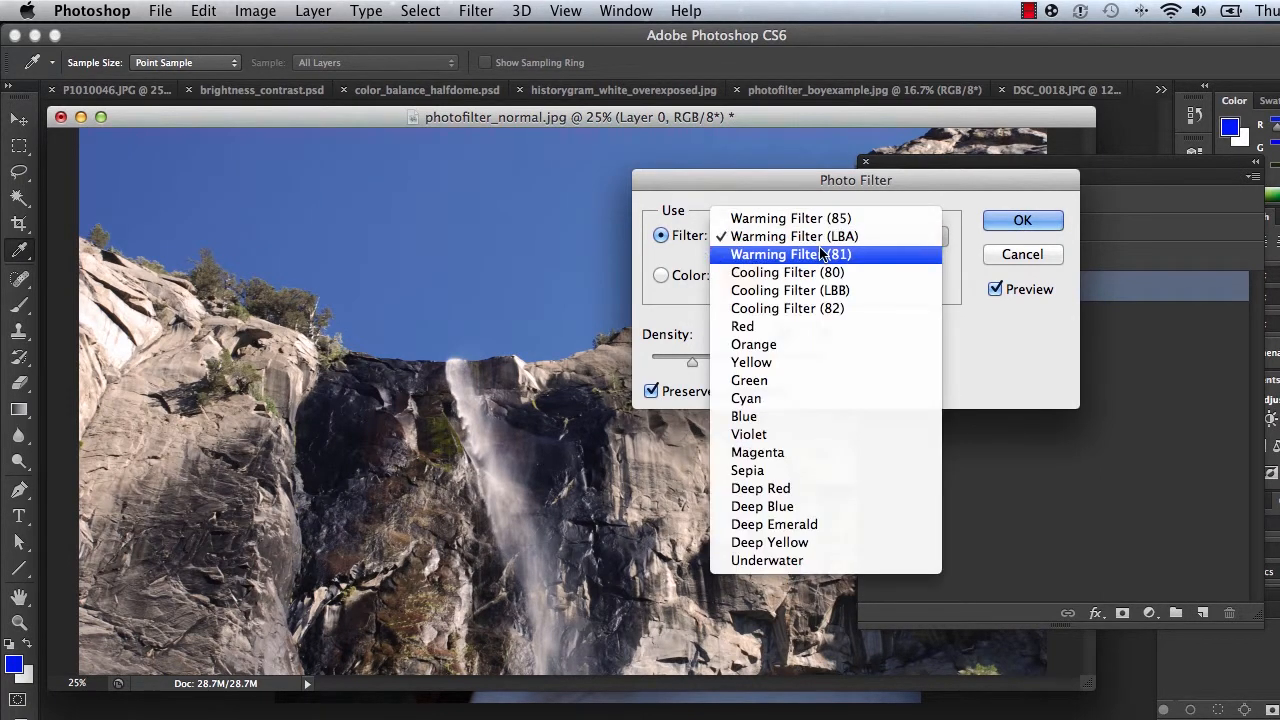
left_click(819, 254)
left_click(825, 238)
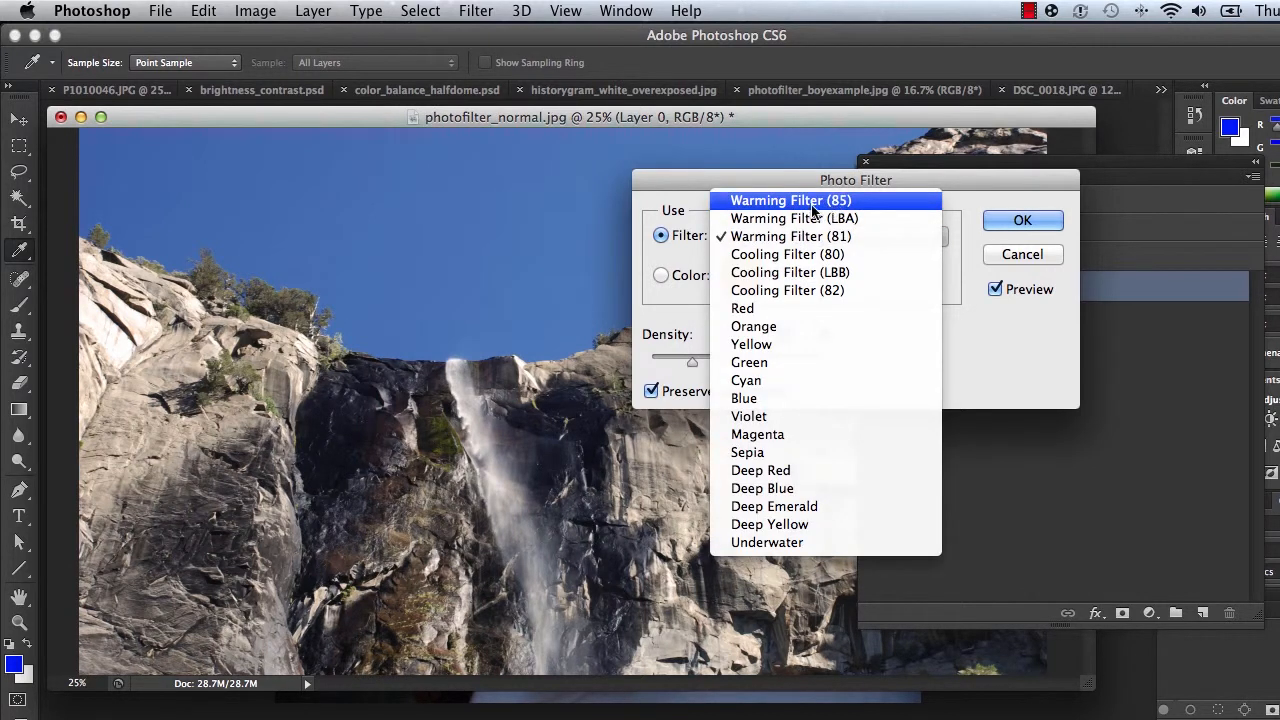
left_click(825, 203)
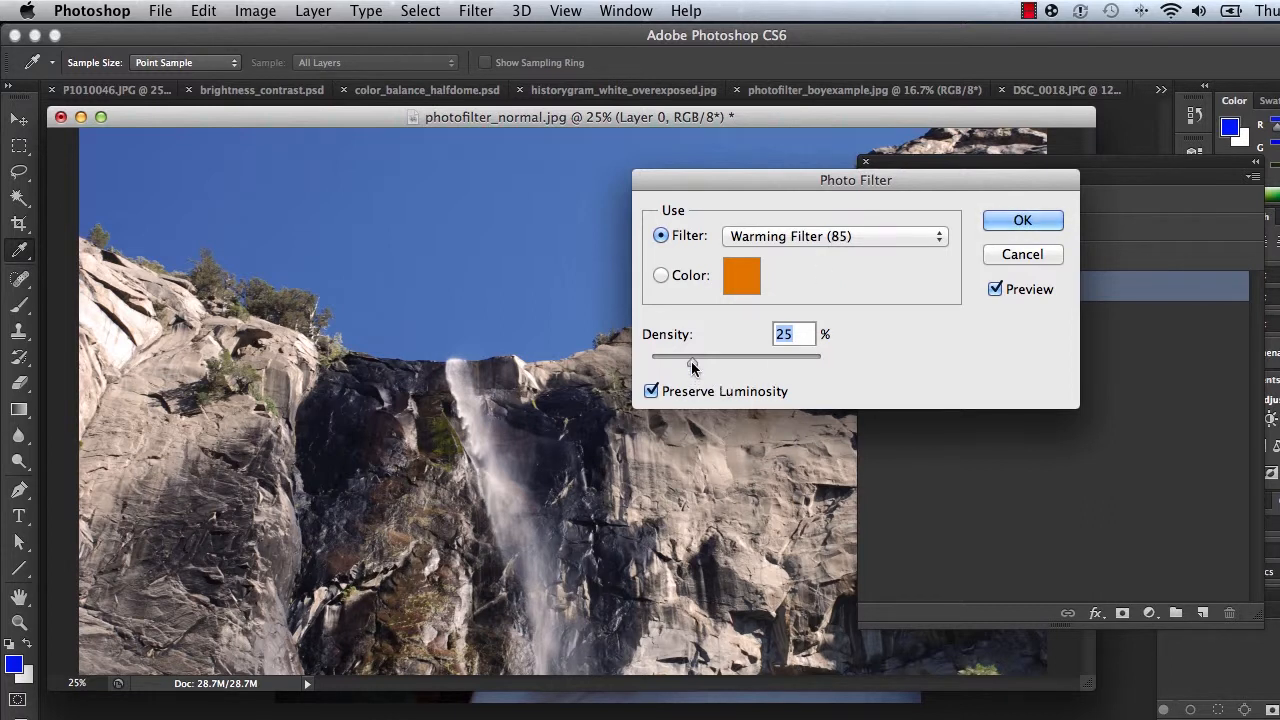
Step: Set the warming filter's density to 34% and move the dialog away from the waterfall
left_click_drag(692, 369, 726, 368)
left_click_drag(741, 368, 707, 369)
left_click_drag(918, 182, 1051, 147)
Step: Compare the photo with and without the warming filter by toggling the preview repeatedly, leaving it off
left_click(1129, 254)
left_click(1129, 254)
left_click(1129, 254)
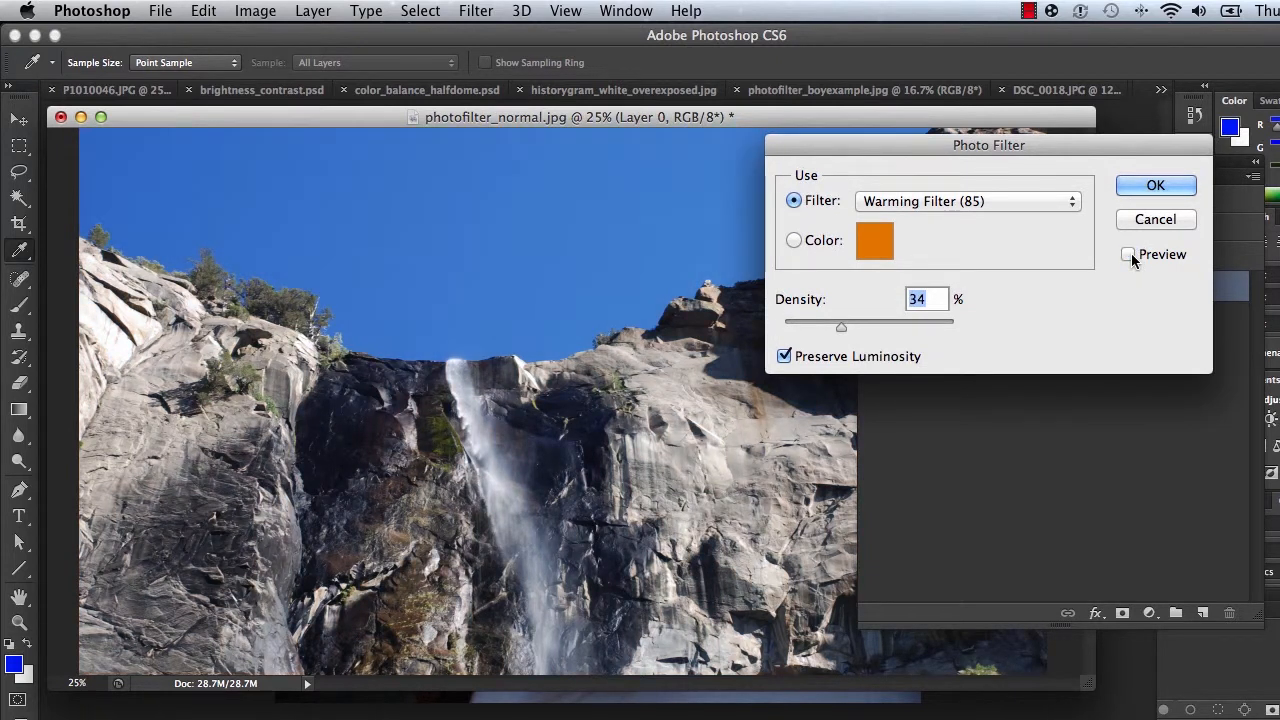
left_click(1129, 254)
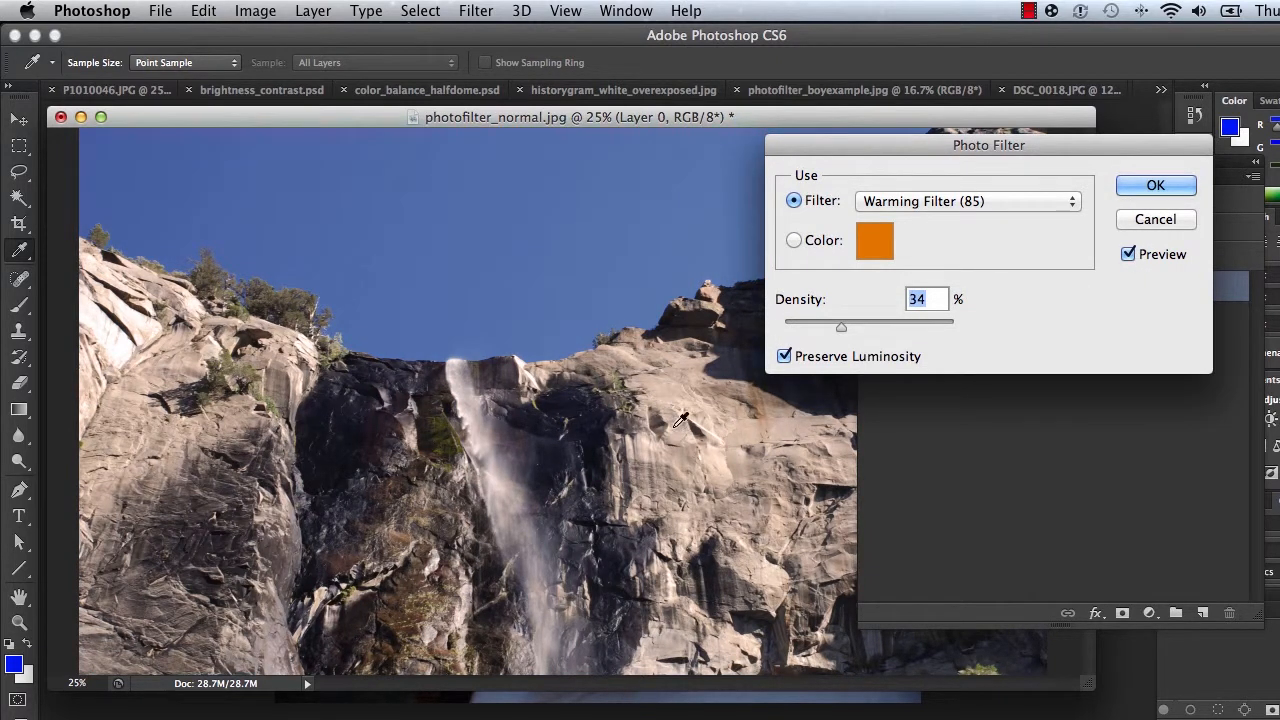
left_click(1129, 254)
left_click(1129, 254)
left_click(1128, 255)
left_click(1128, 255)
left_click(1128, 254)
left_click(1128, 254)
left_click(1129, 255)
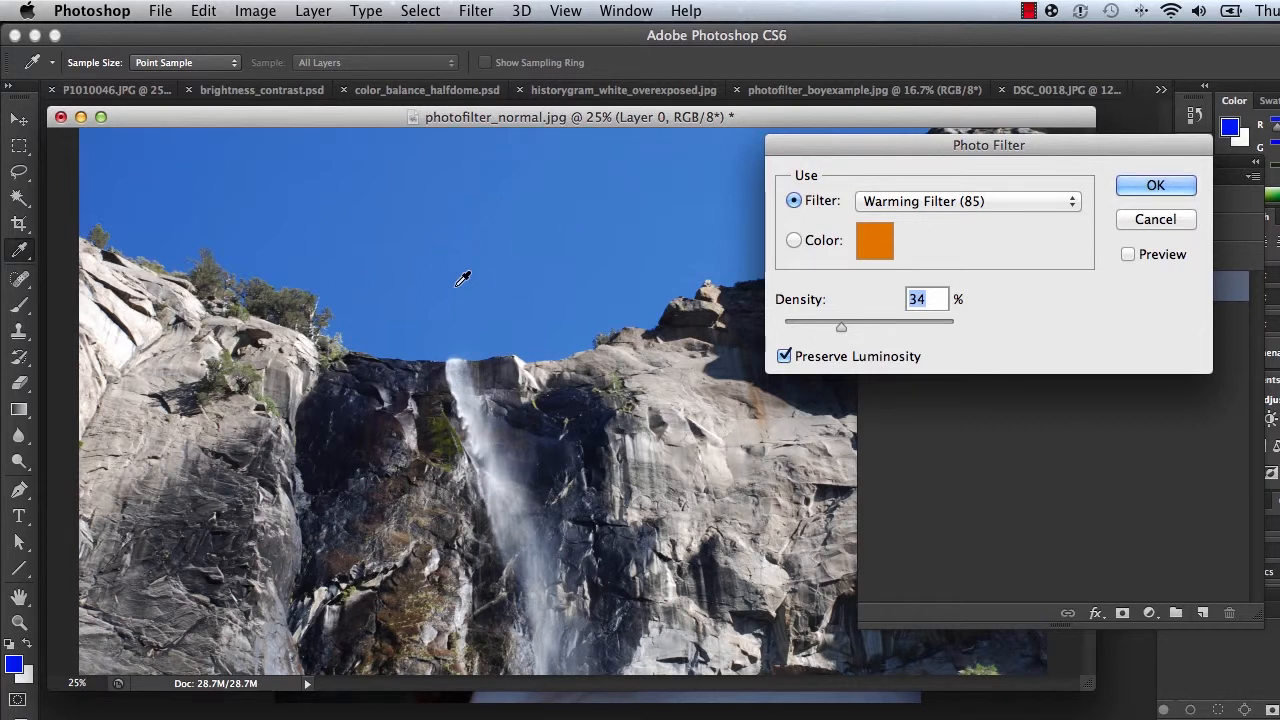
Step: Cancel the Photo Filter adjustment and move the Layers panel down, clear of the upper cliff and sky
left_click(1156, 220)
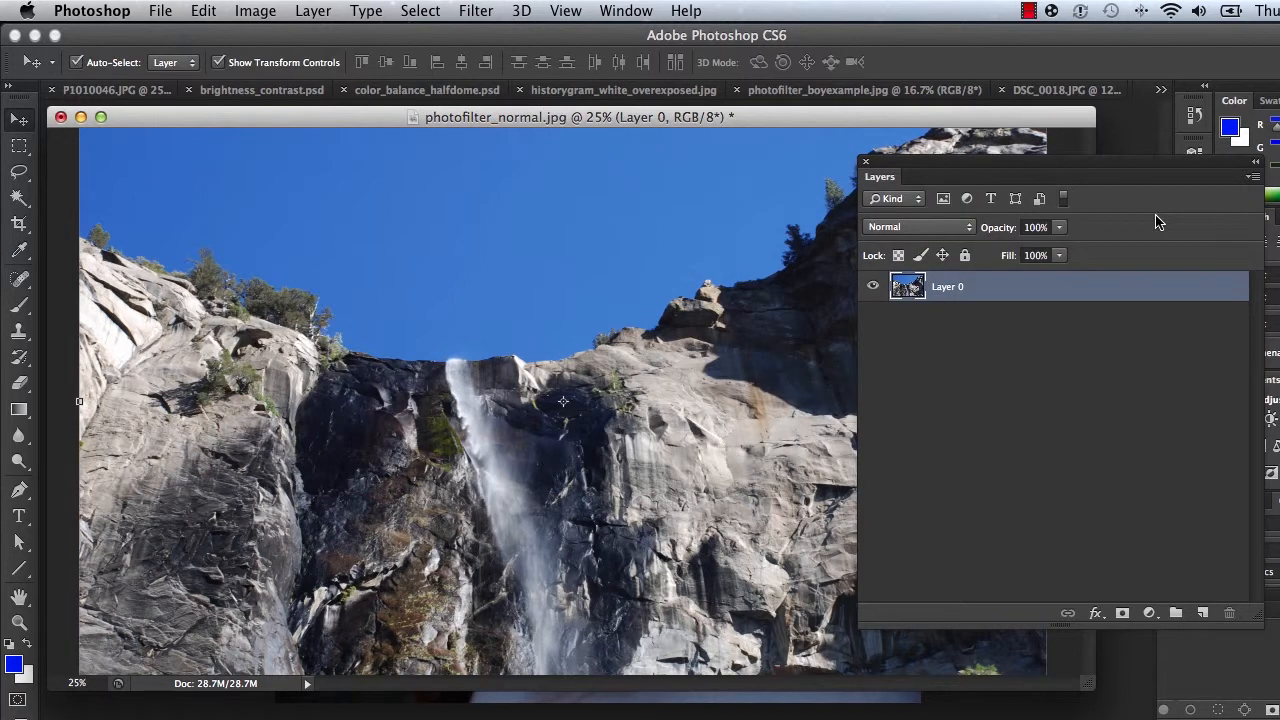
left_click(243, 10)
left_click(265, 8)
left_click_drag(1035, 170, 1003, 166)
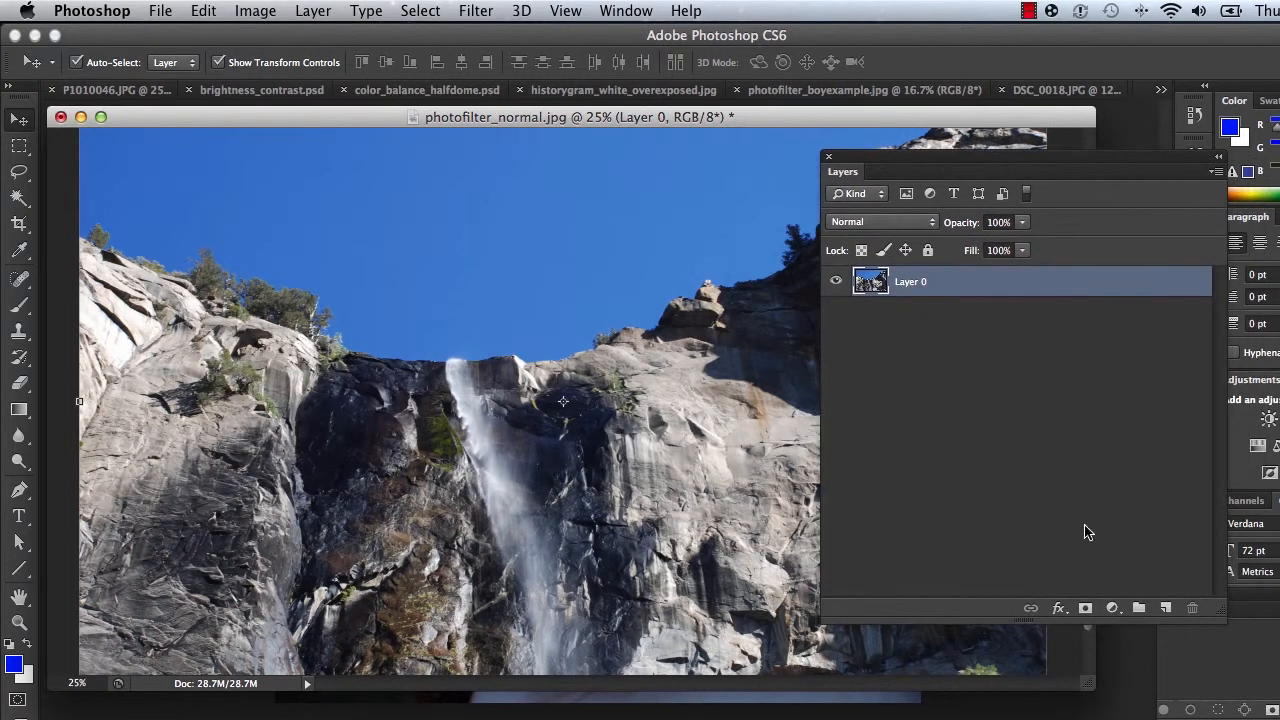
left_click(1112, 609)
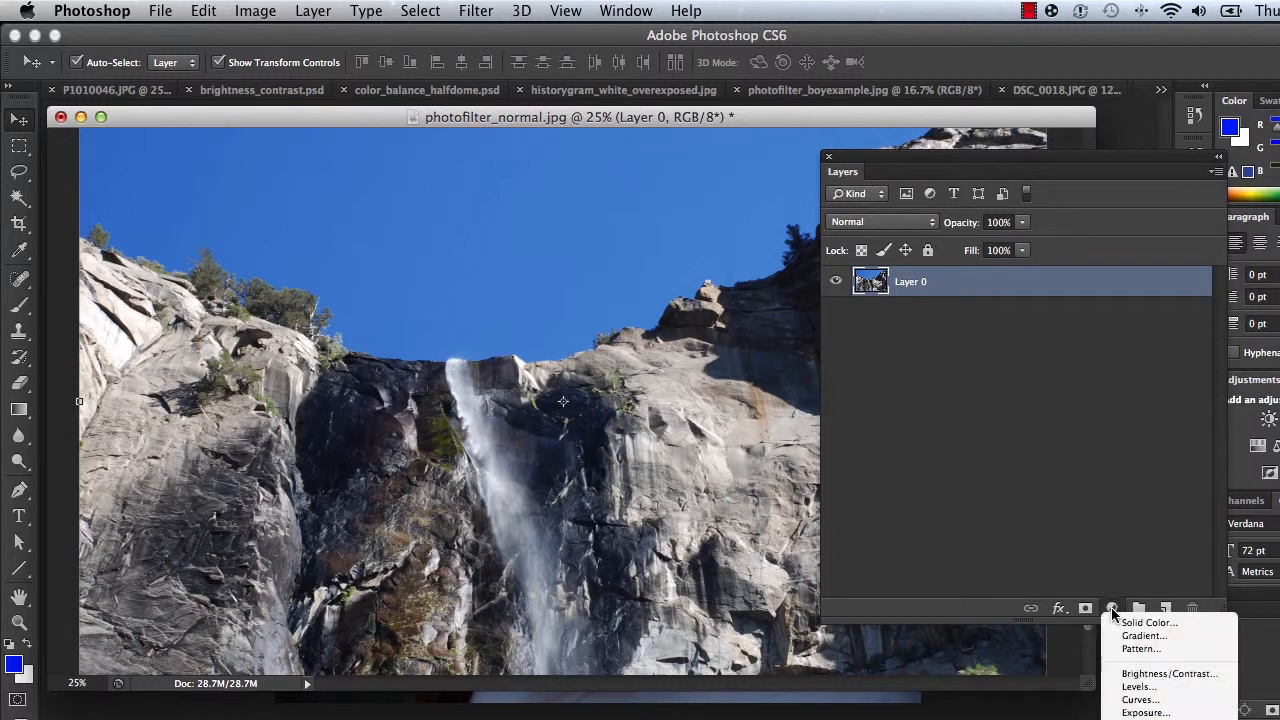
left_click(1003, 456)
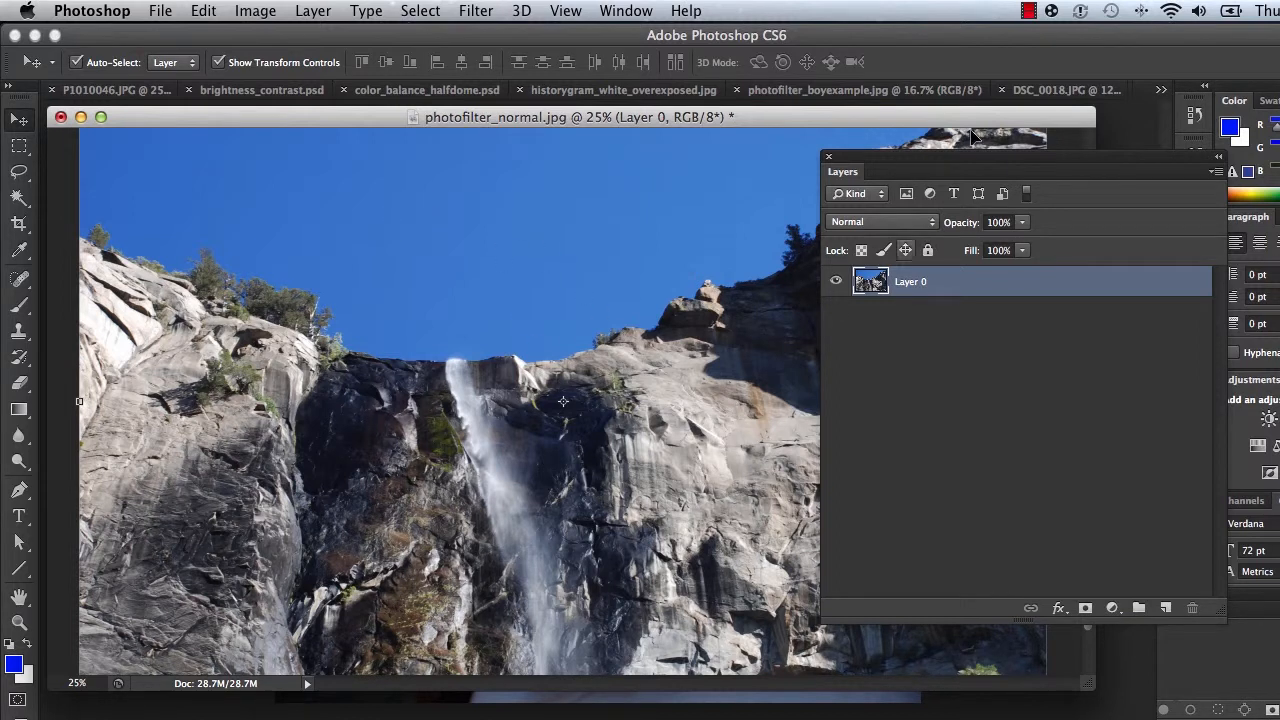
left_click_drag(913, 160, 948, 256)
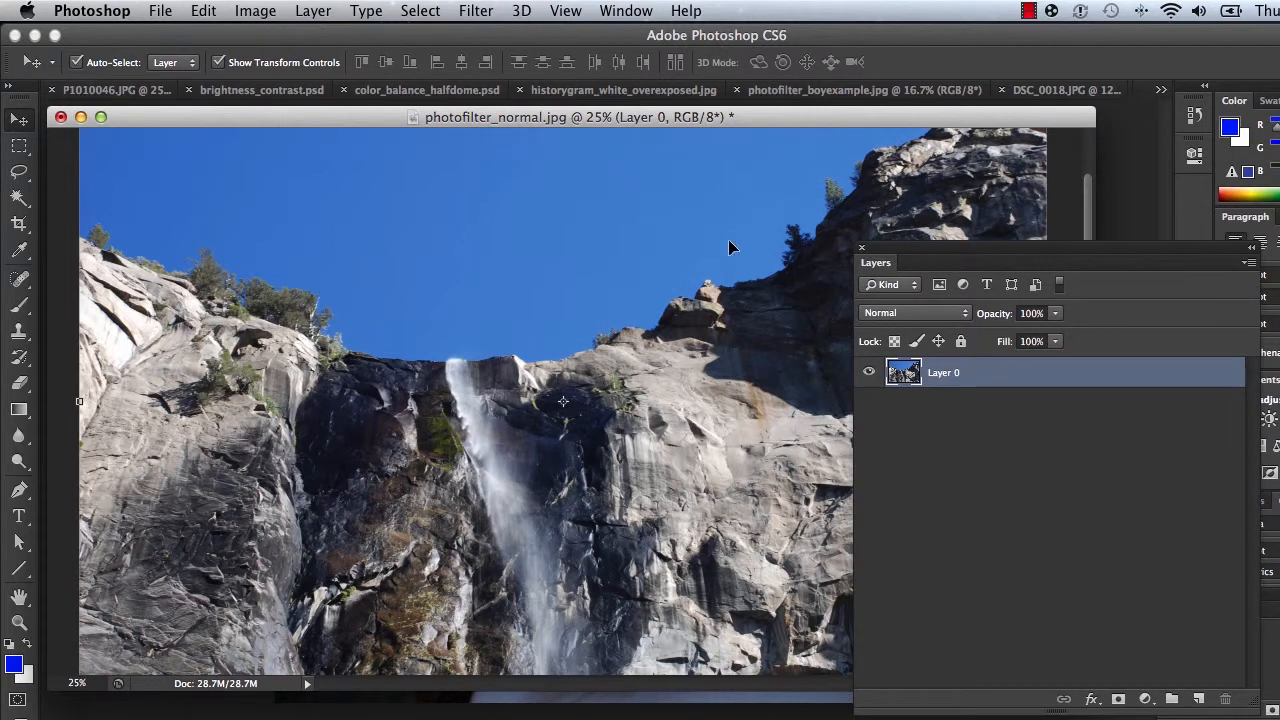
Step: Select the blue sky with the Magic Wand at tolerance 25 and invert the selection to cover the cliffs
left_click(19, 200)
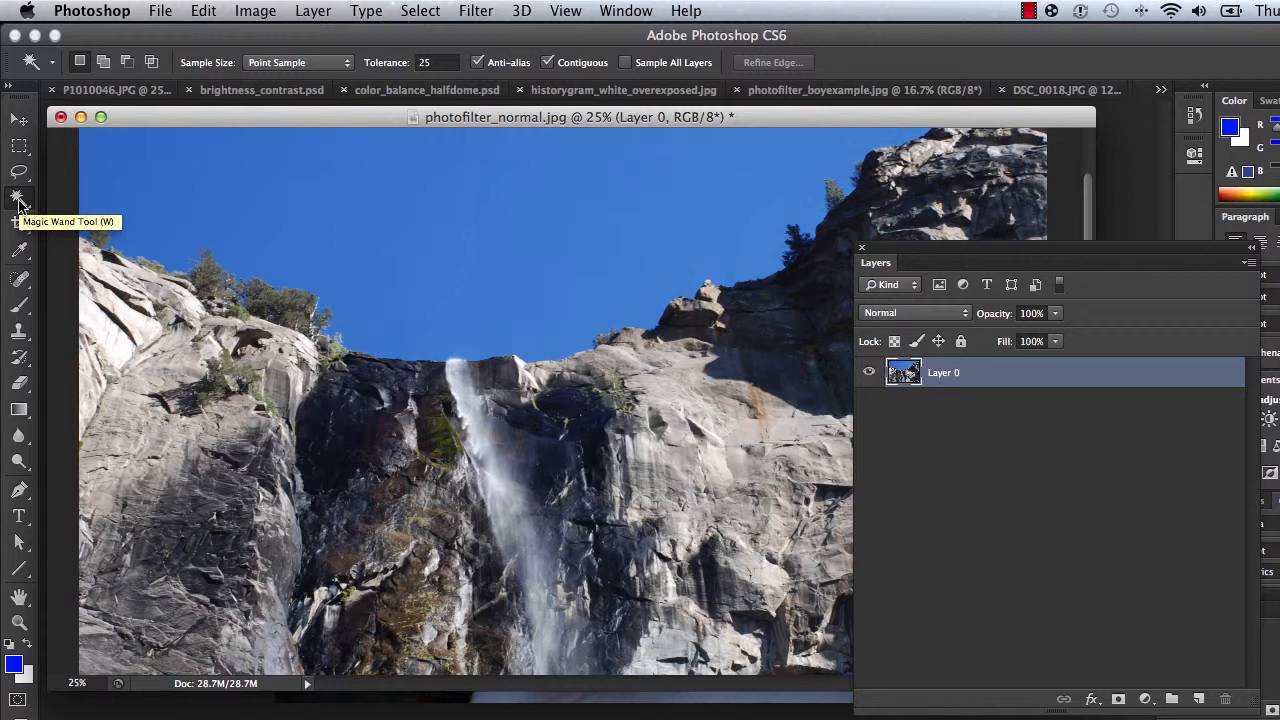
left_click(456, 216)
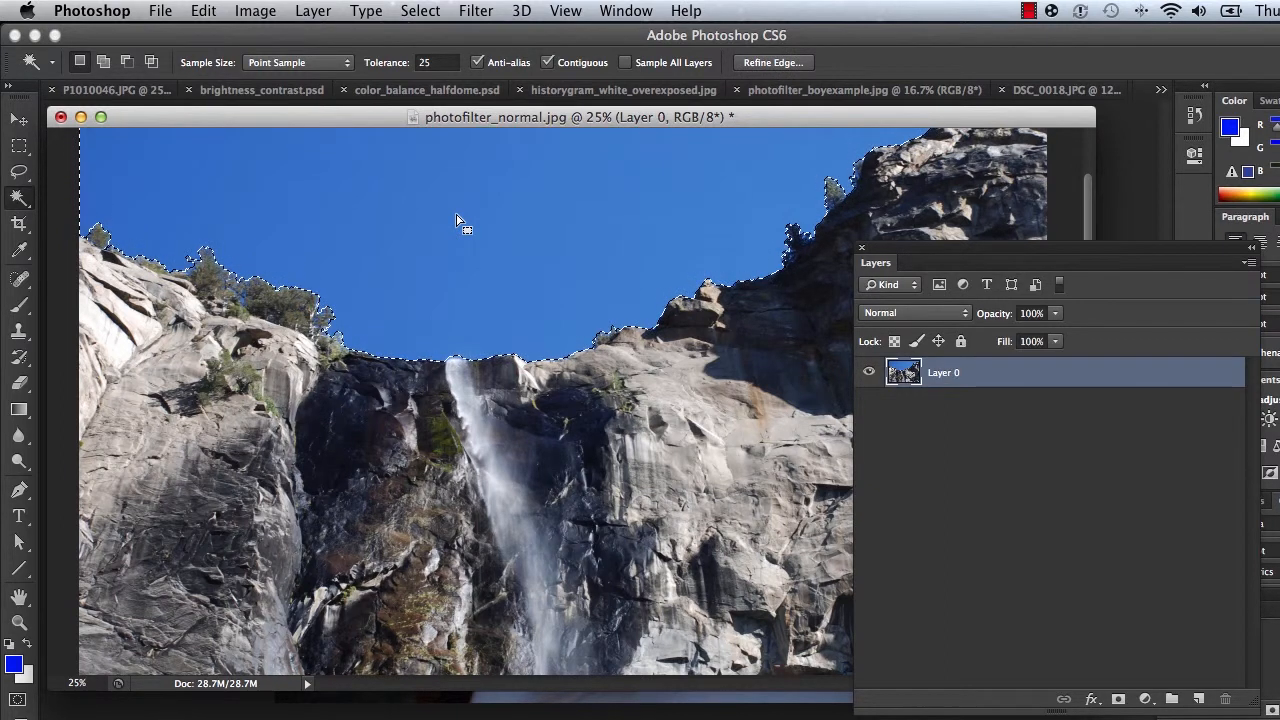
key("super+minus")
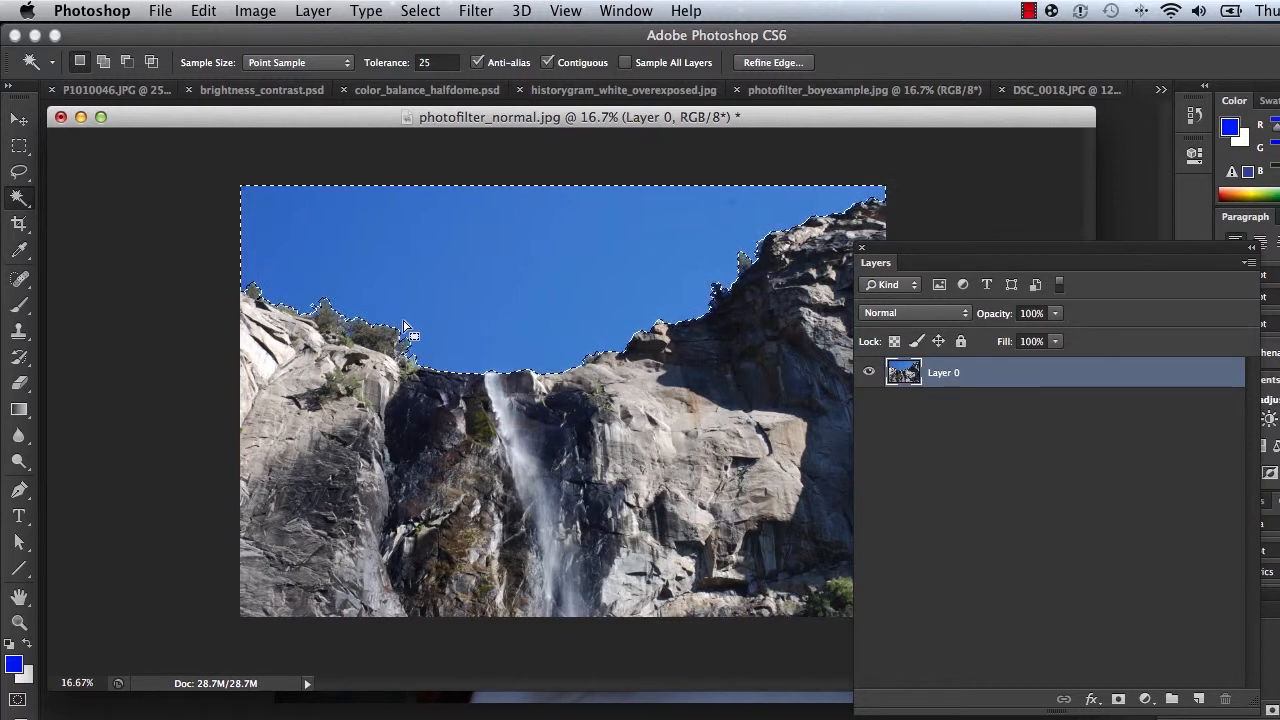
left_click(421, 10)
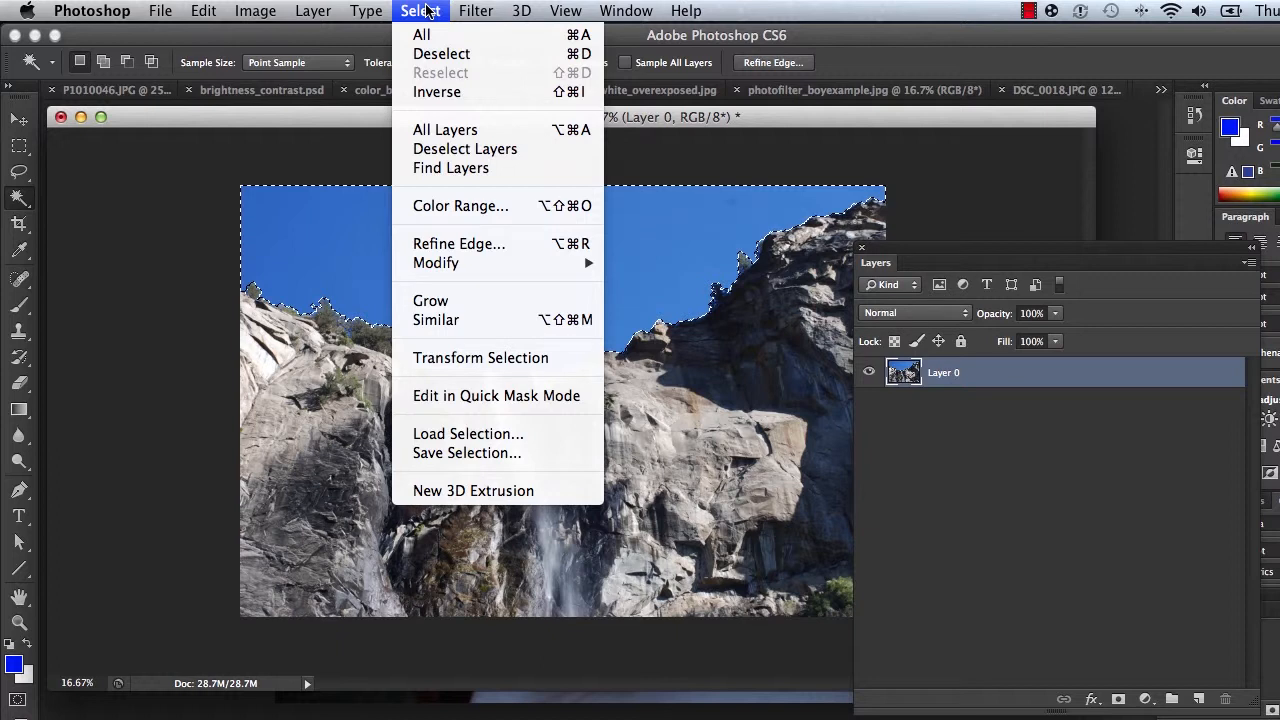
left_click(437, 92)
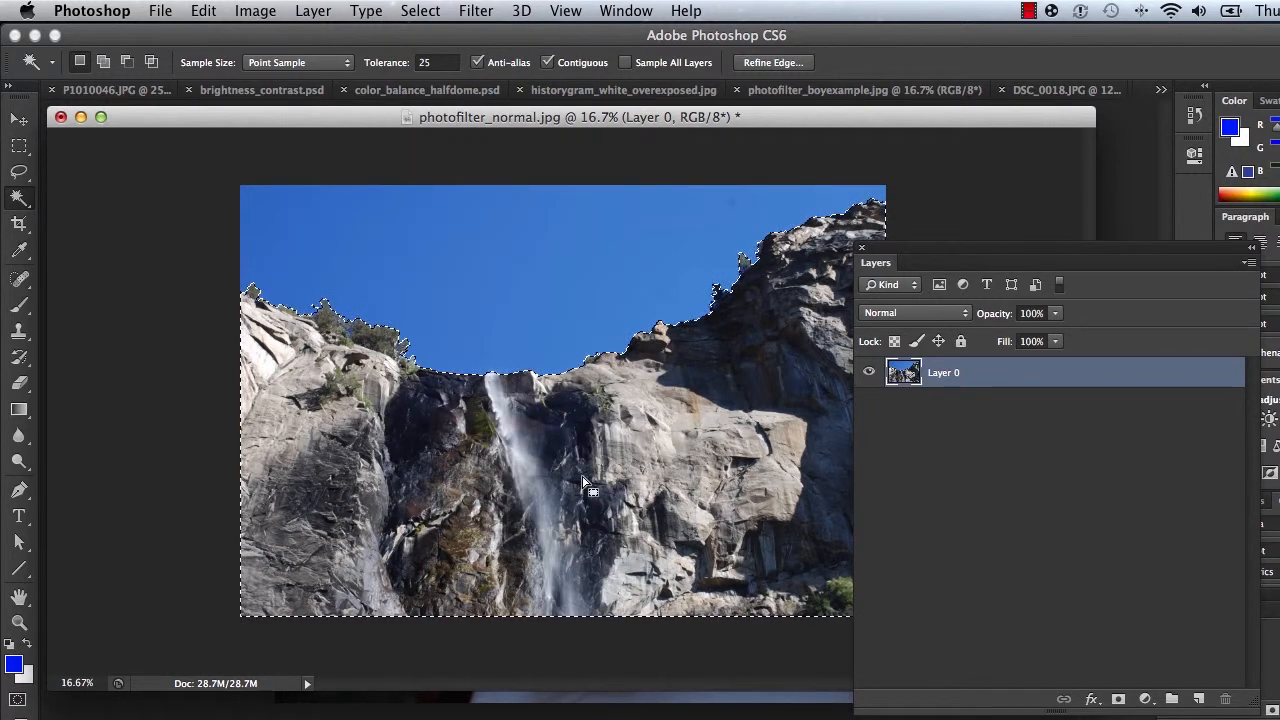
left_click(412, 8)
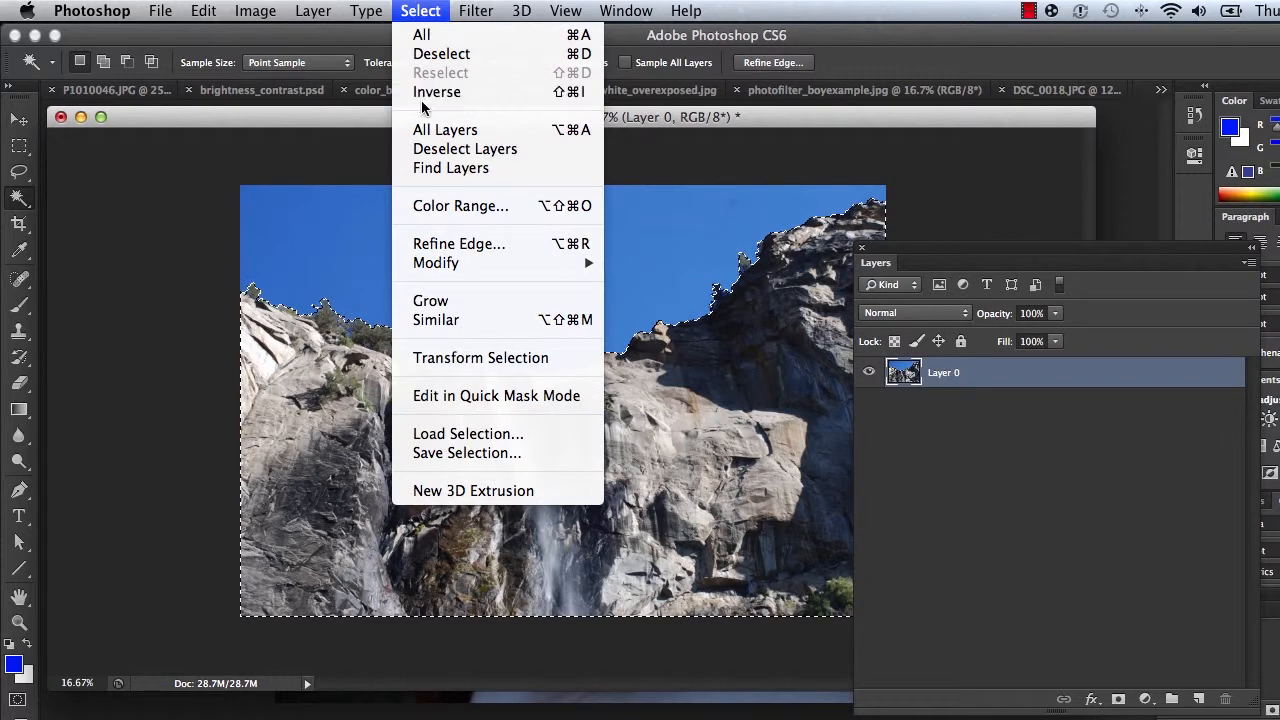
left_click(420, 8)
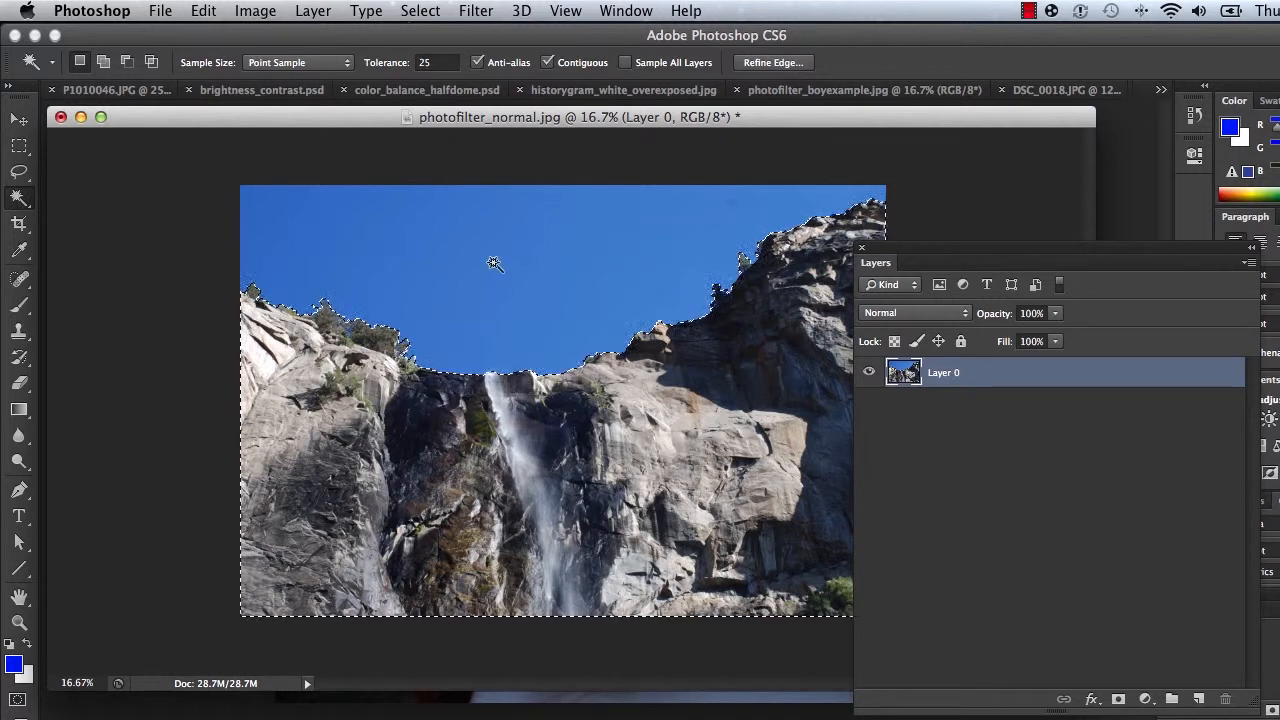
left_click(430, 12)
left_click(434, 100)
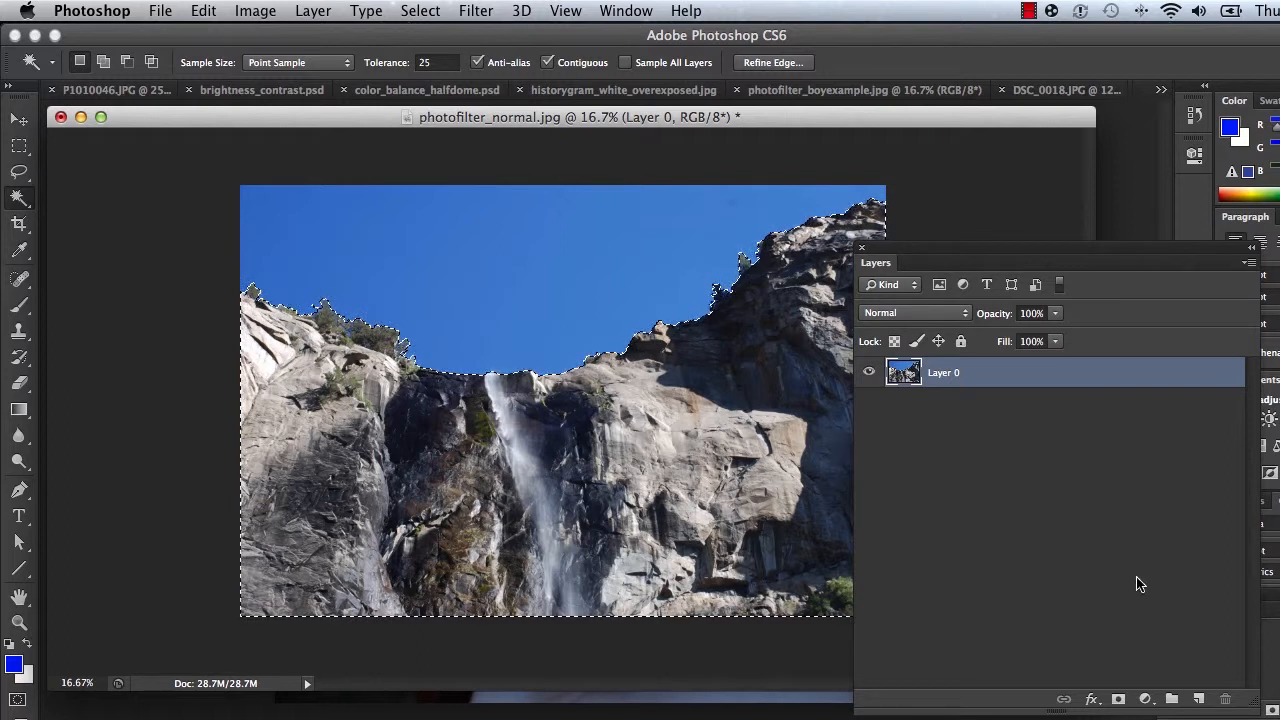
Step: Add a Photo Filter adjustment layer masked to the selected cliffs, using Warming Filter (85) at 51% density
left_click(1145, 699)
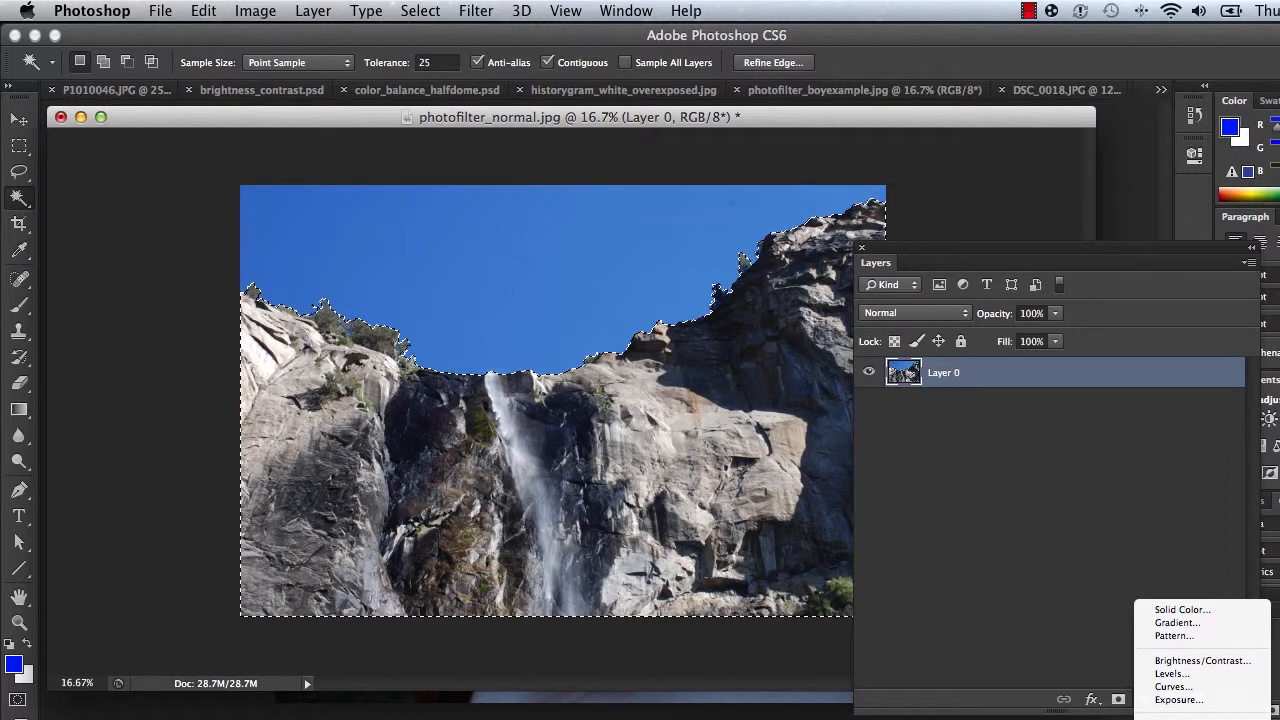
left_click(1178, 719)
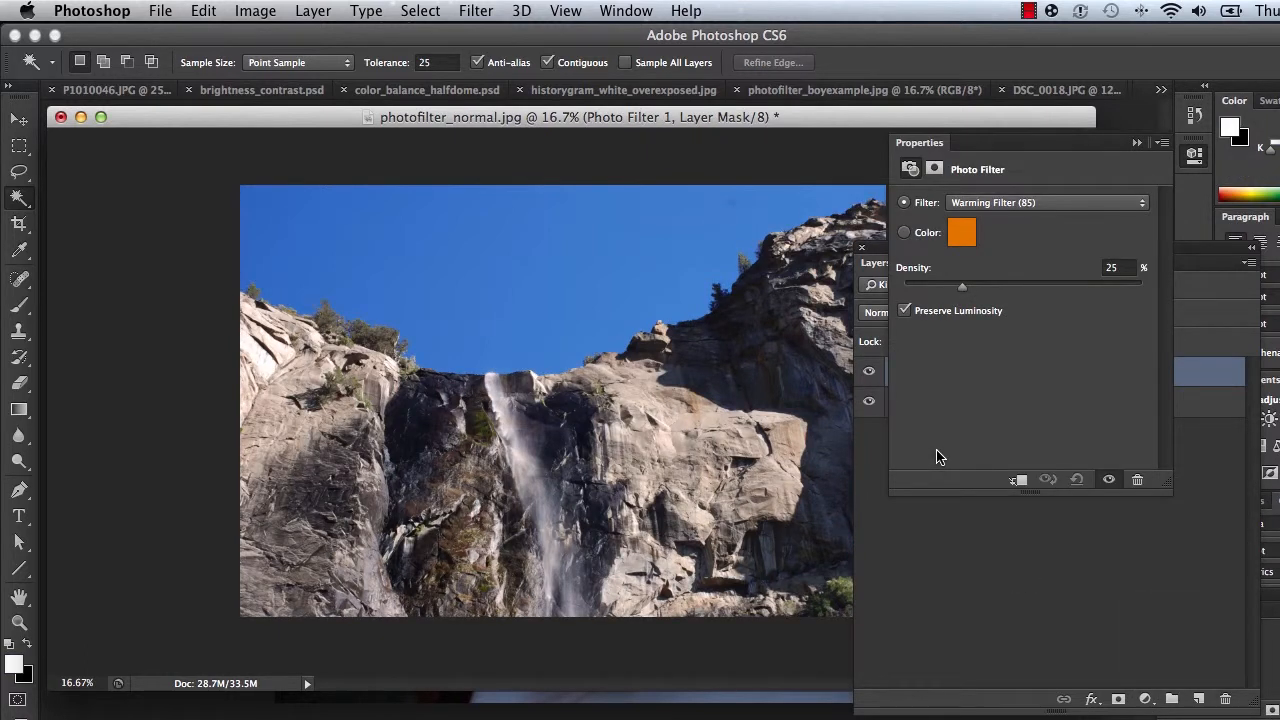
left_click_drag(964, 288, 1020, 295)
left_click_drag(1019, 293, 1123, 295)
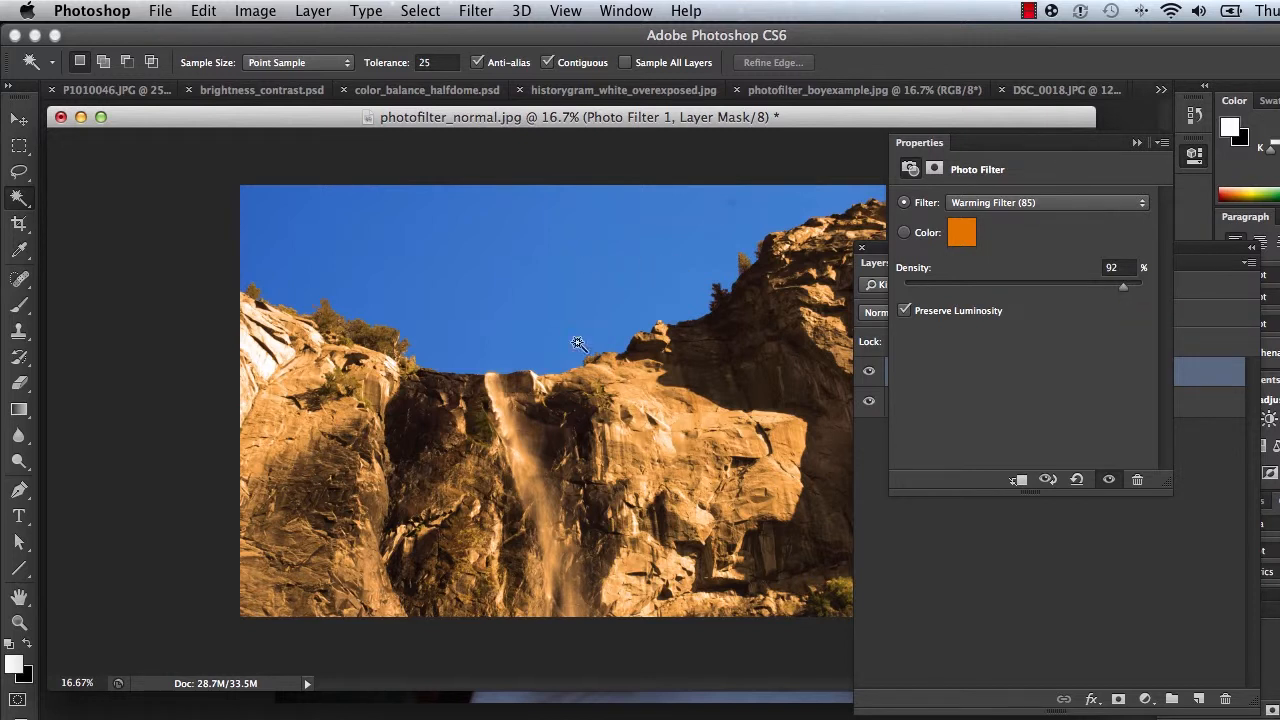
left_click_drag(1123, 291, 1026, 290)
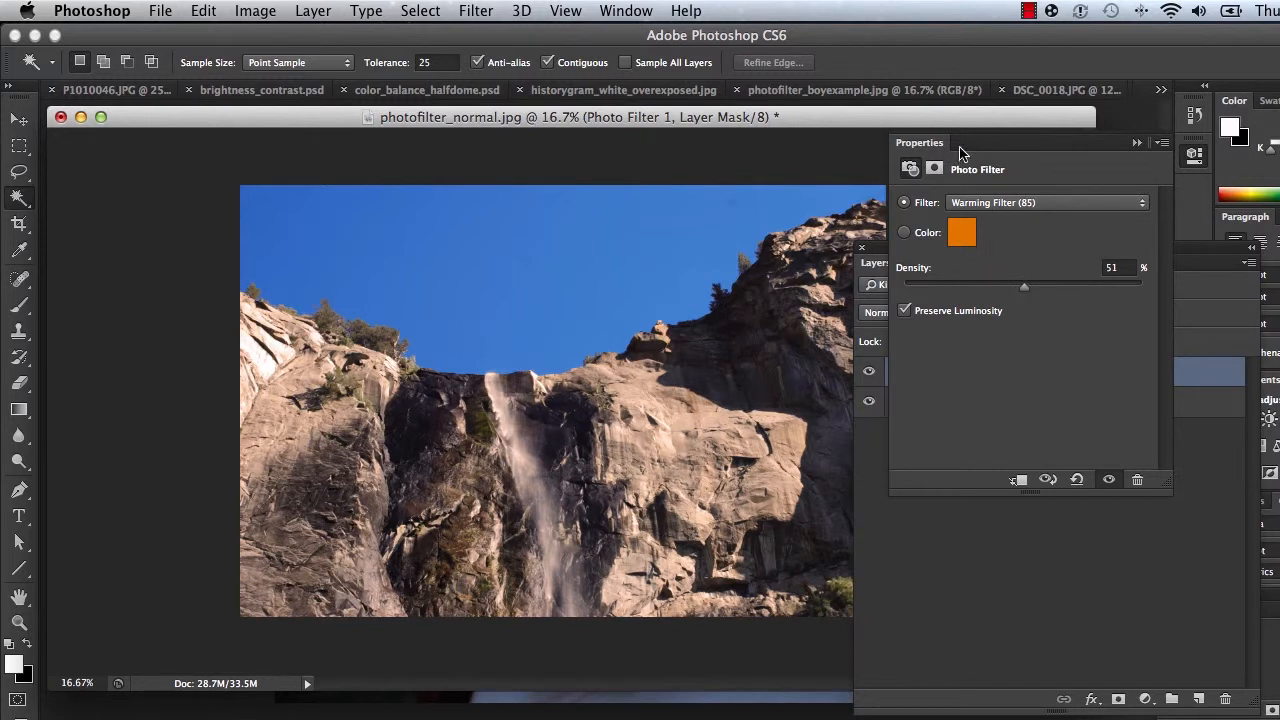
Step: Collapse the filter's properties and compare the cliffs with and without the Photo Filter 1 layer by toggling its visibility
left_click(1137, 145)
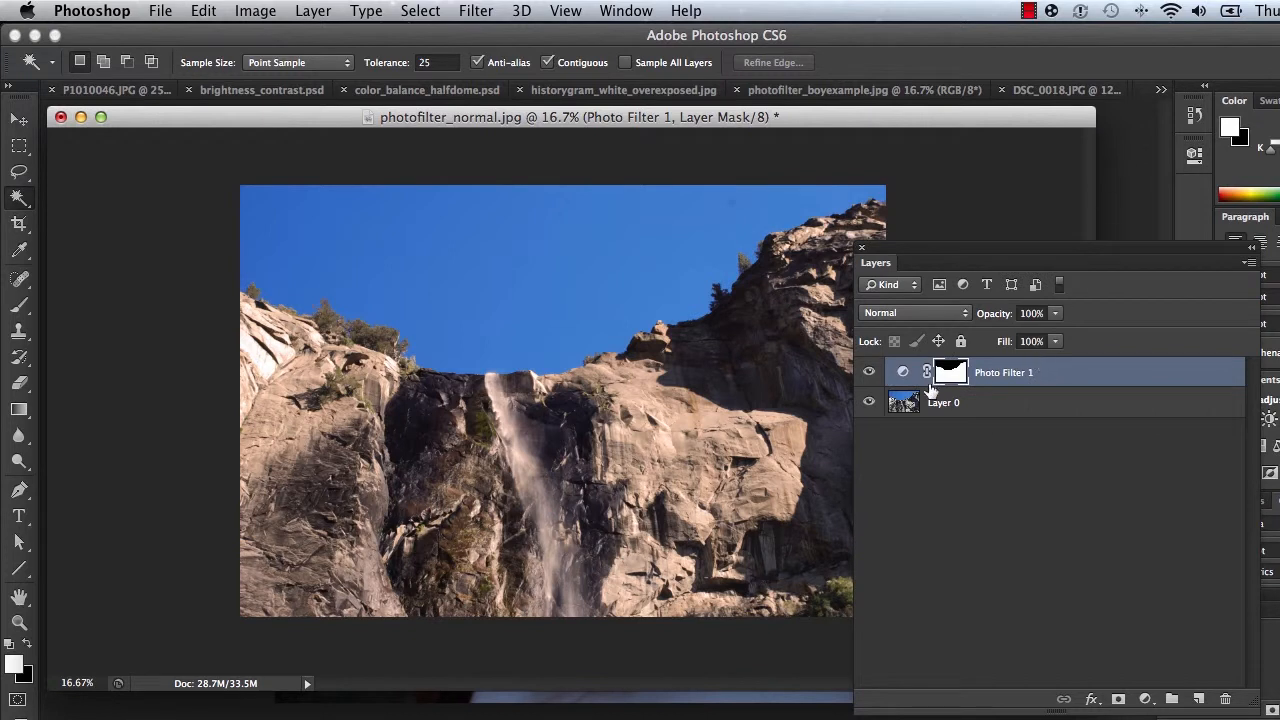
left_click(869, 373)
left_click(869, 373)
left_click(869, 373)
left_click(869, 373)
Step: Close photofilter_normal.jpg without saving and float photofilter_boyexample.jpg in its own enlarged window beside the repositioned Layers panel
left_click(61, 118)
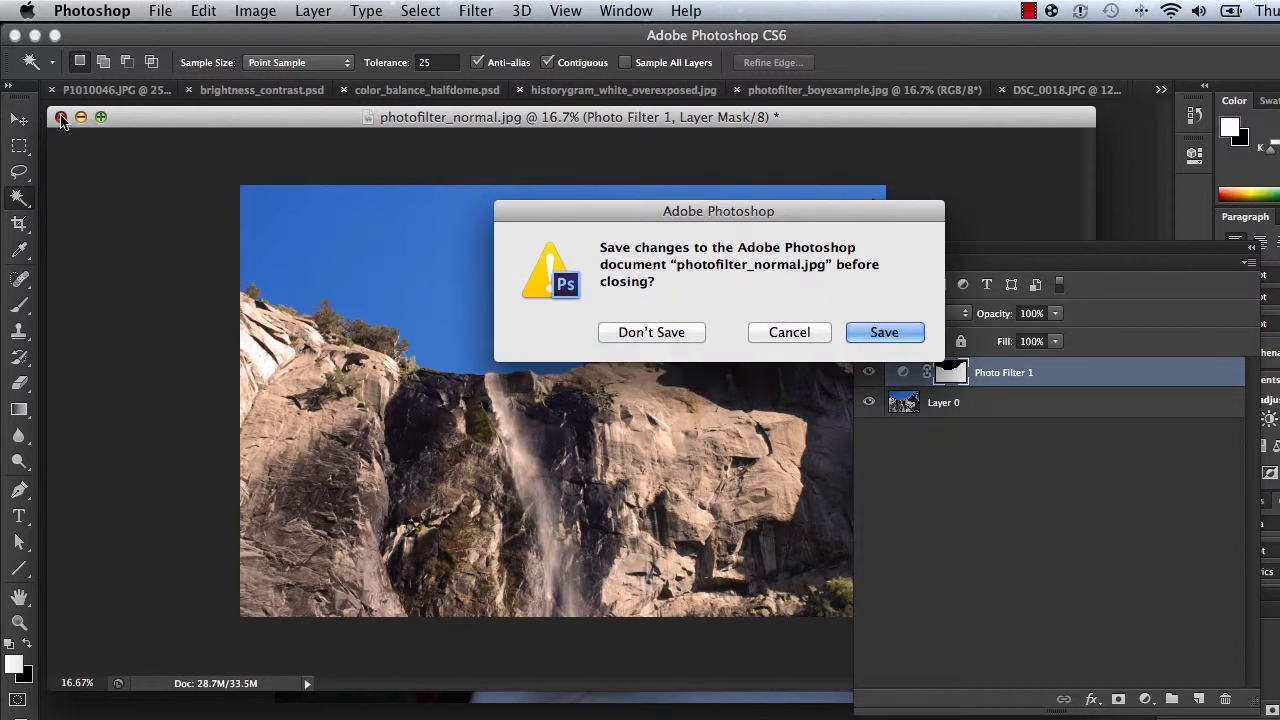
left_click(679, 334)
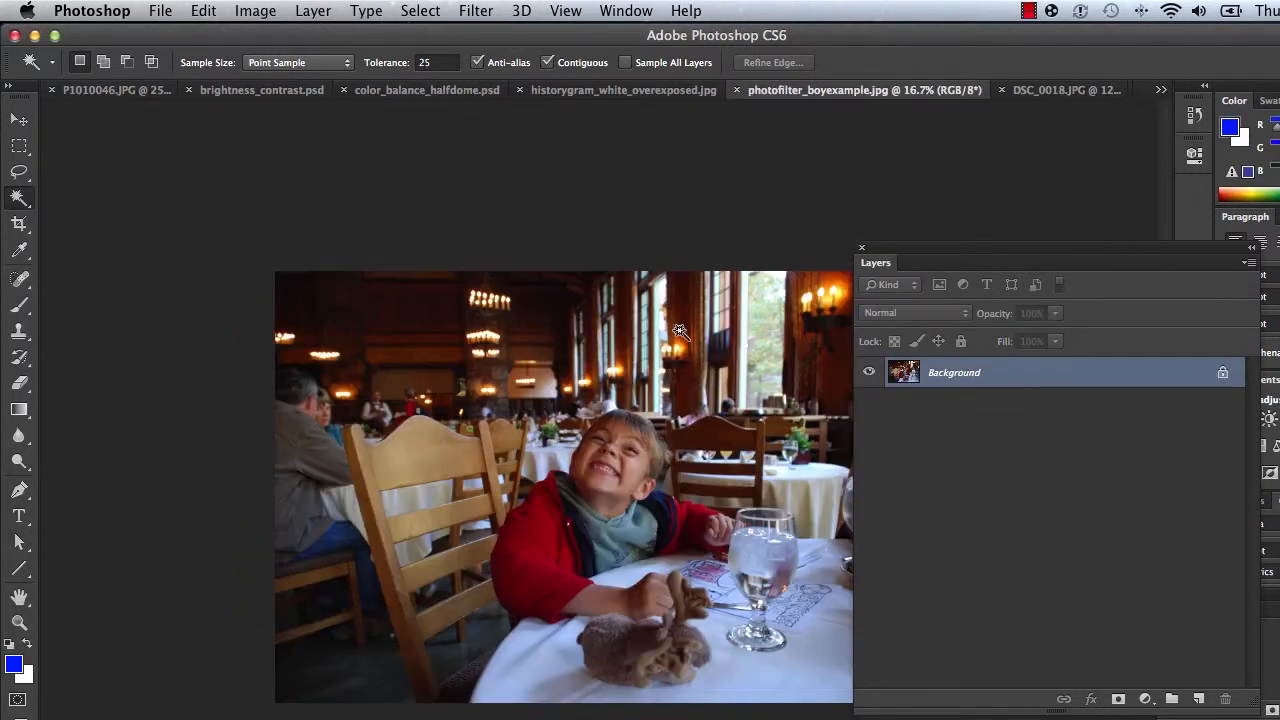
left_click_drag(834, 92, 238, 142)
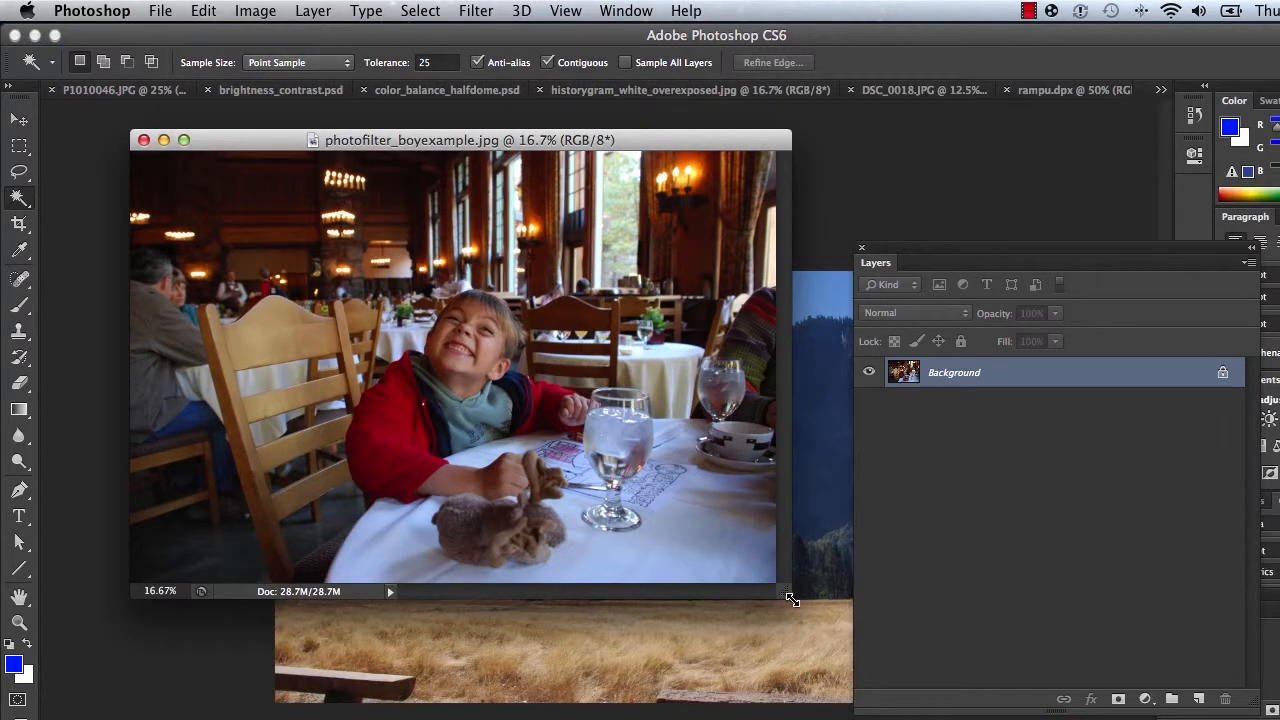
left_click_drag(786, 597, 1177, 719)
left_click_drag(583, 145, 530, 113)
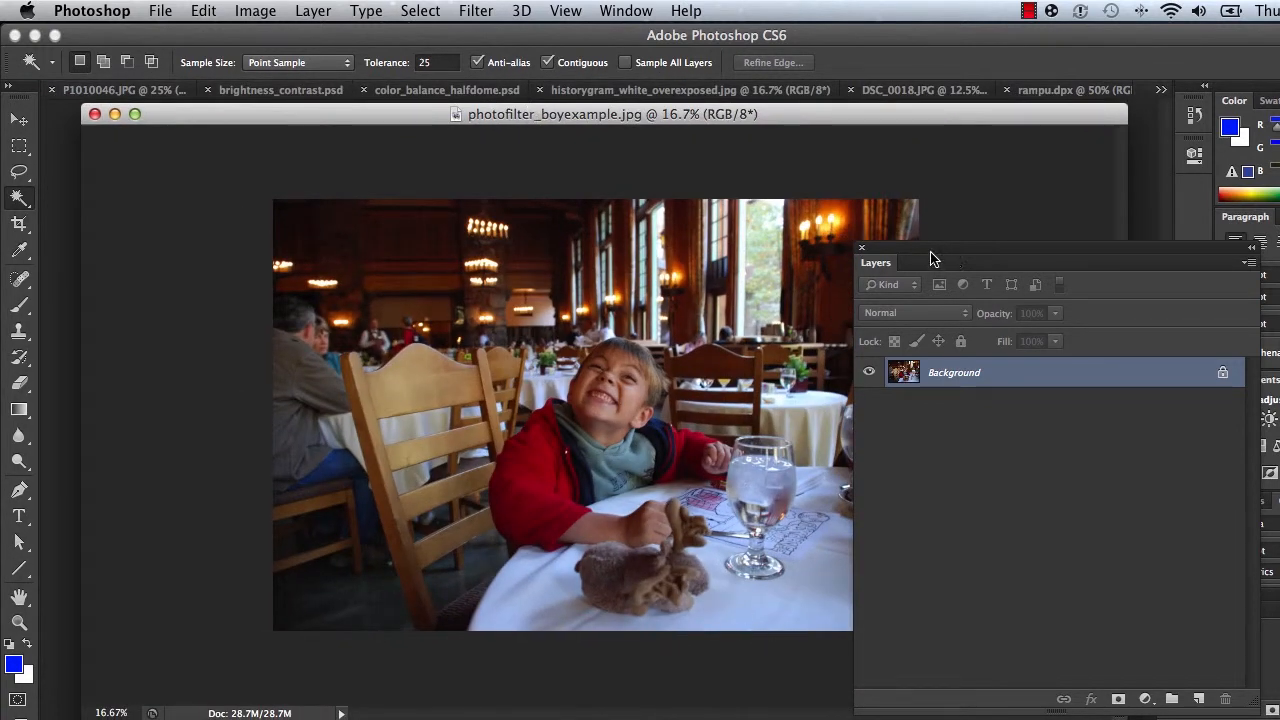
left_click_drag(908, 252, 1013, 222)
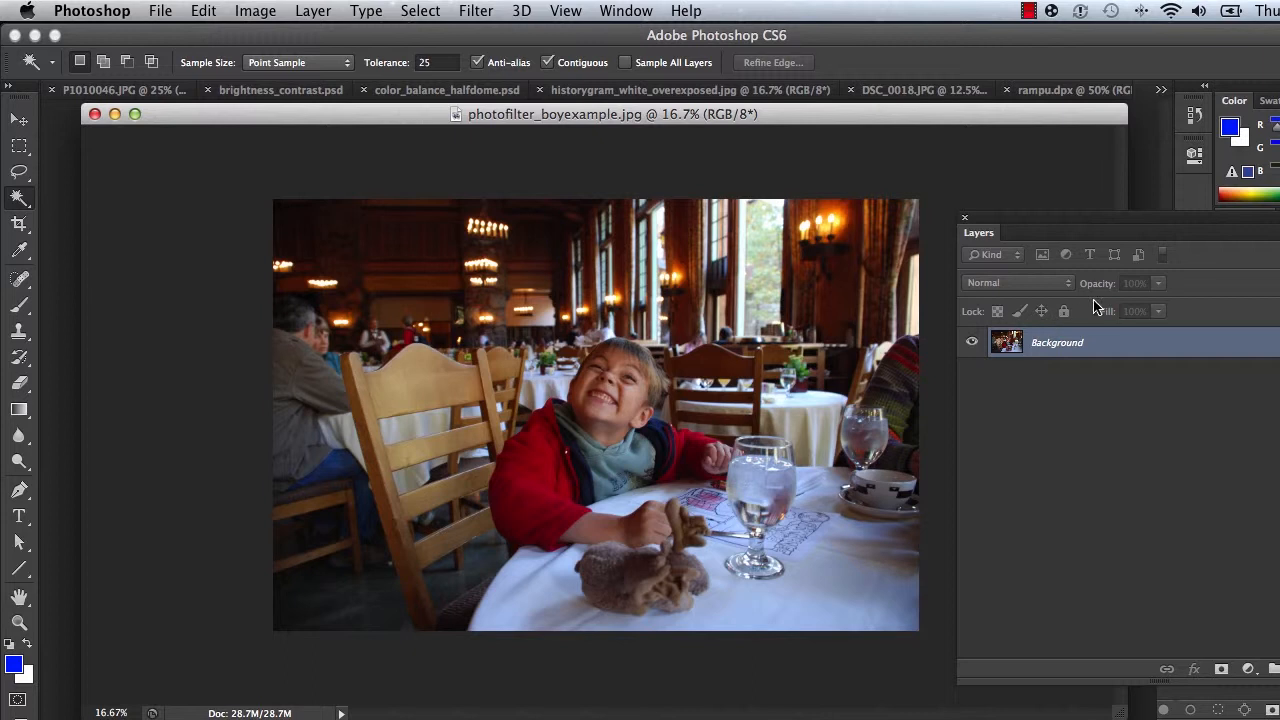
left_click_drag(1093, 225, 886, 177)
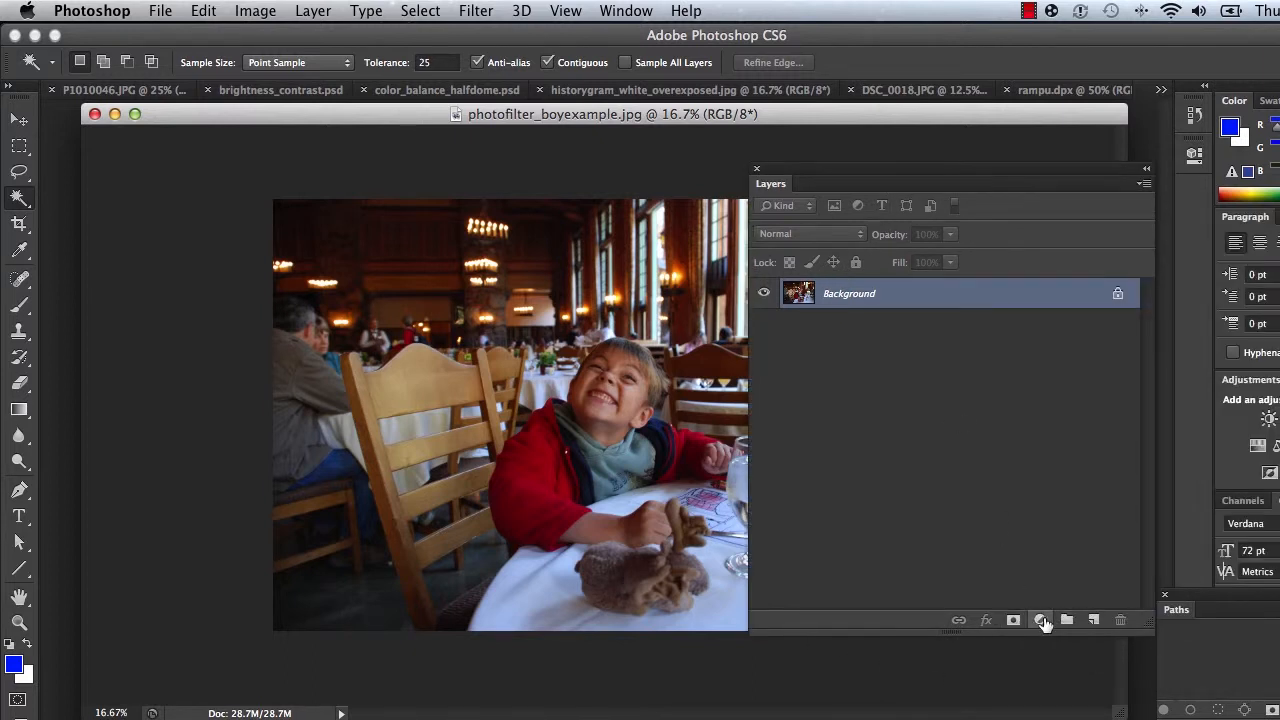
left_click(255, 10)
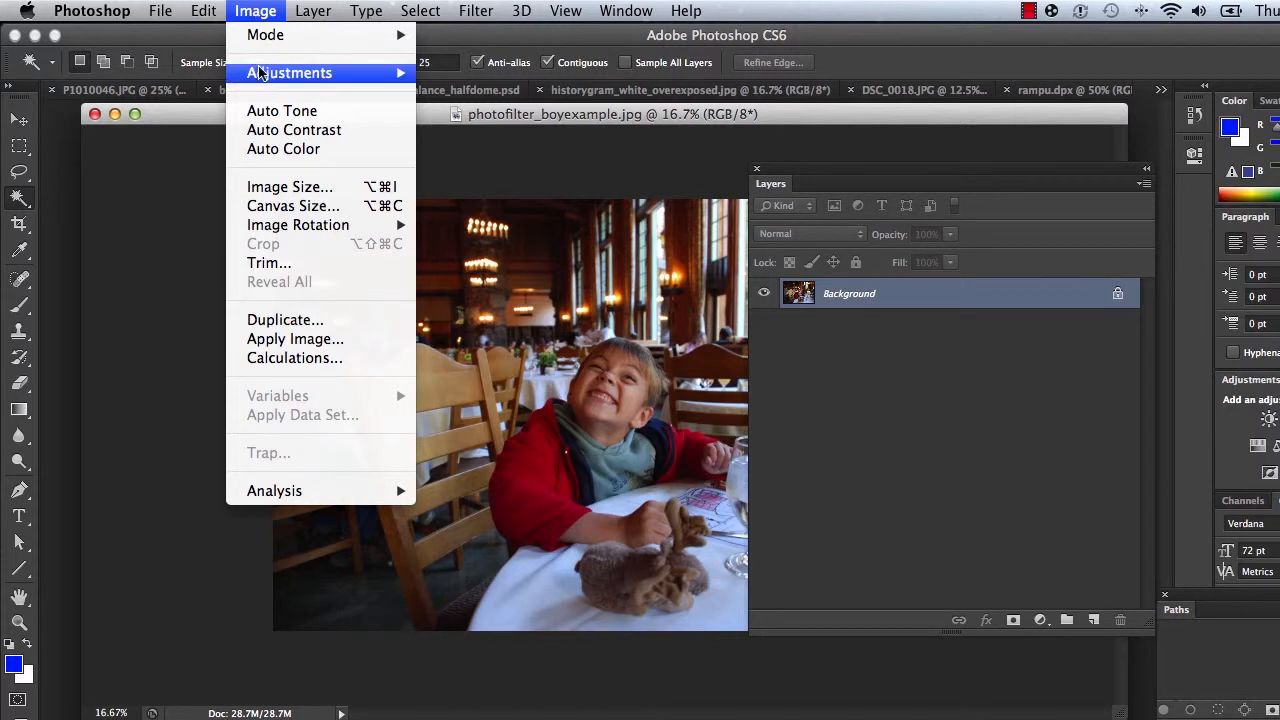
mouse_move(262, 77)
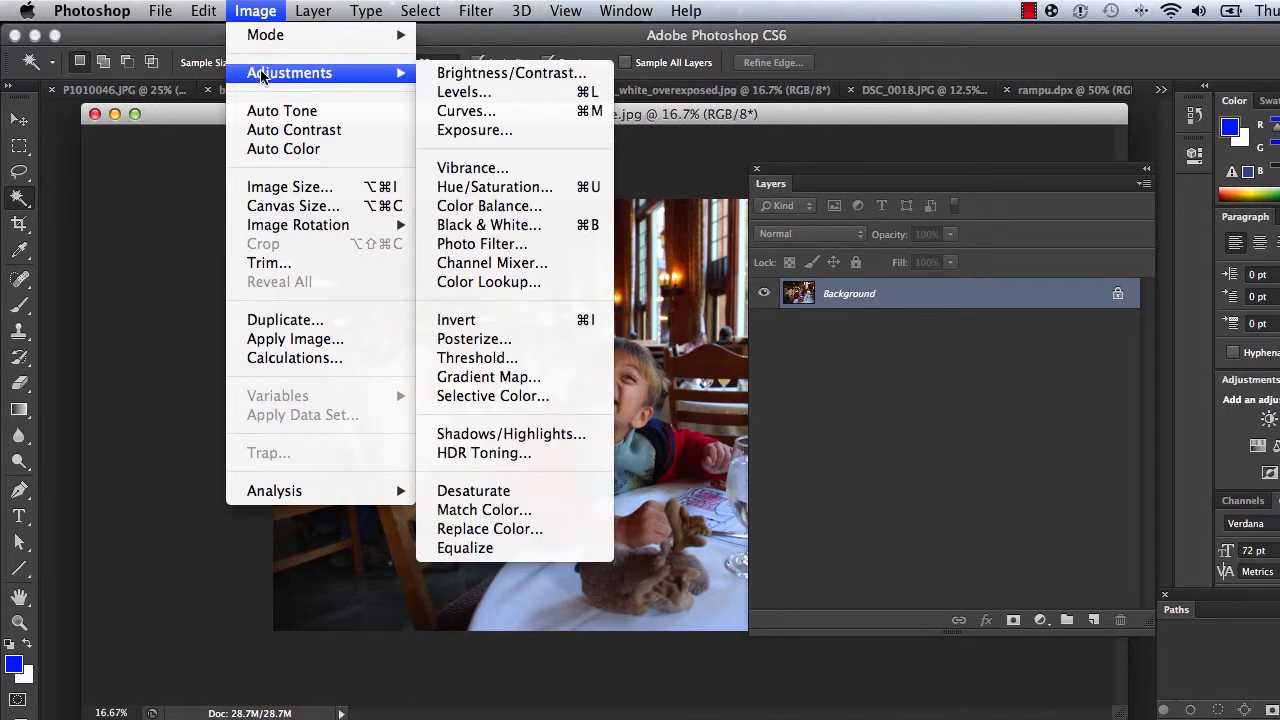
left_click(1028, 514)
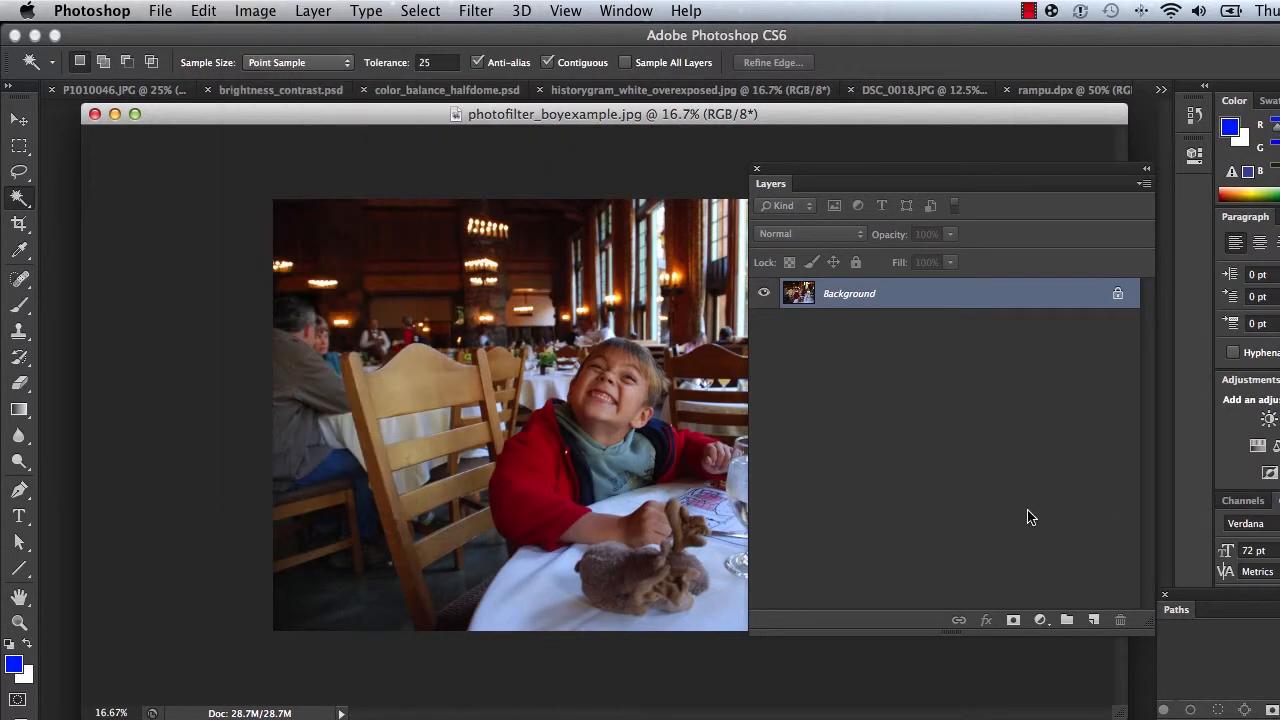
Step: Add a Photo Filter adjustment layer above the boy photo's Background, using Warming Filter (85) at 55% density
left_click(1041, 620)
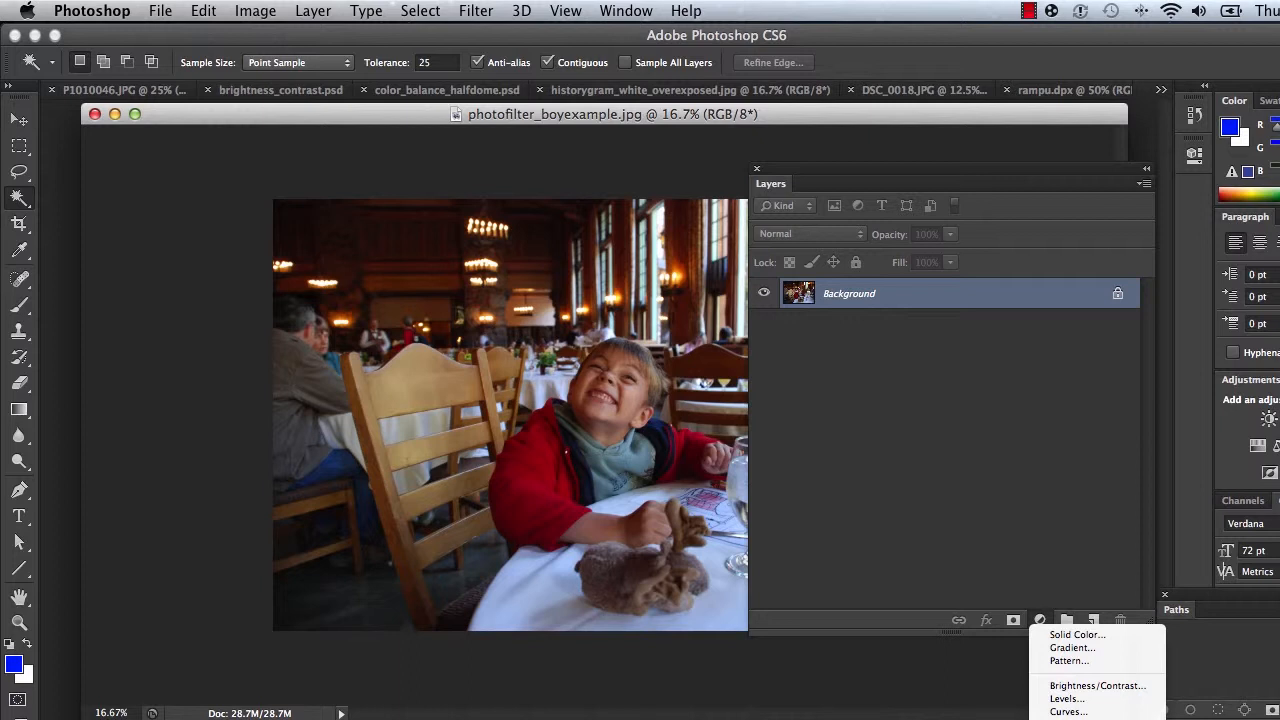
left_click(1080, 719)
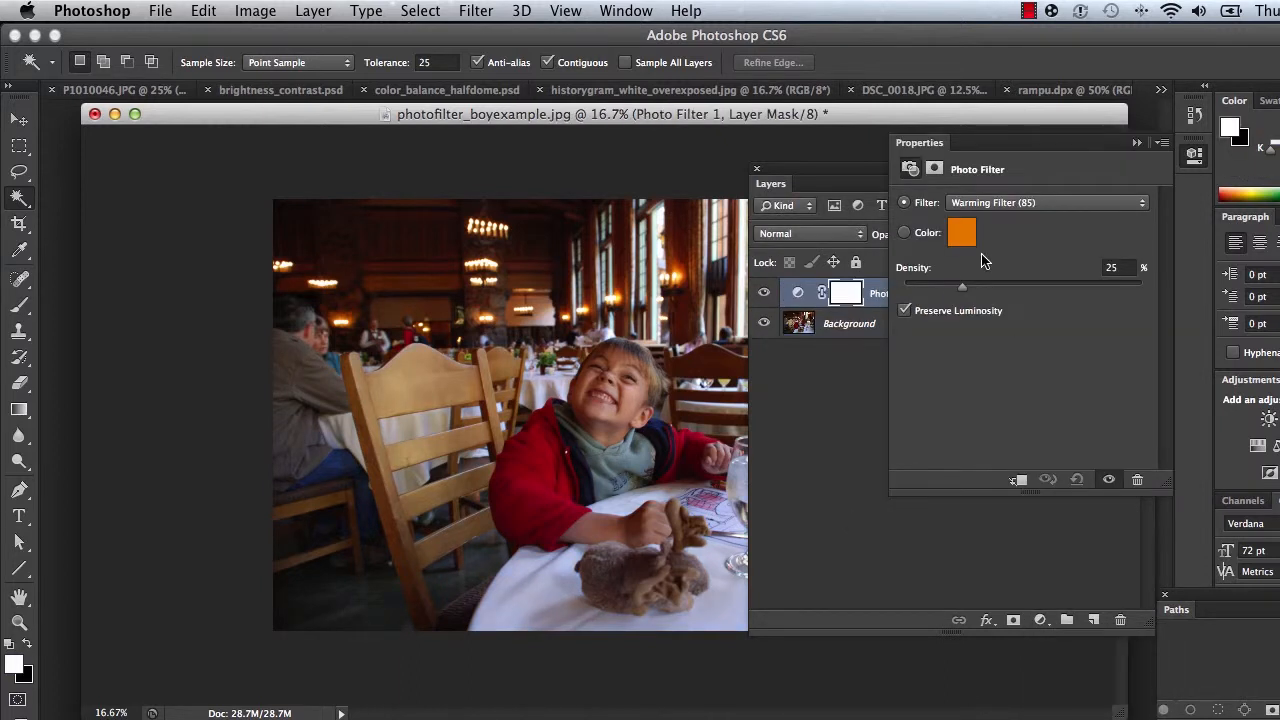
left_click_drag(962, 287, 1034, 294)
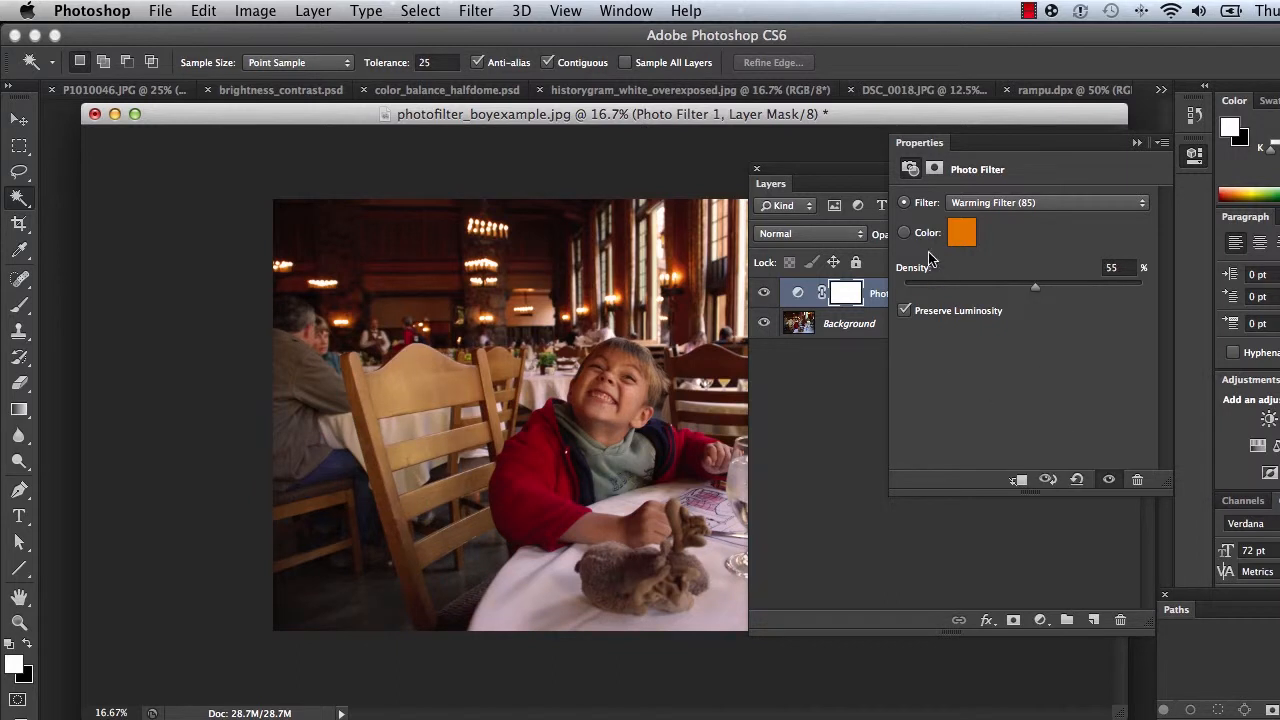
Step: Move the Layers panel off the boy photo and toggle the Photo Filter 1 layer's visibility to compare the warming effect
left_click(837, 398)
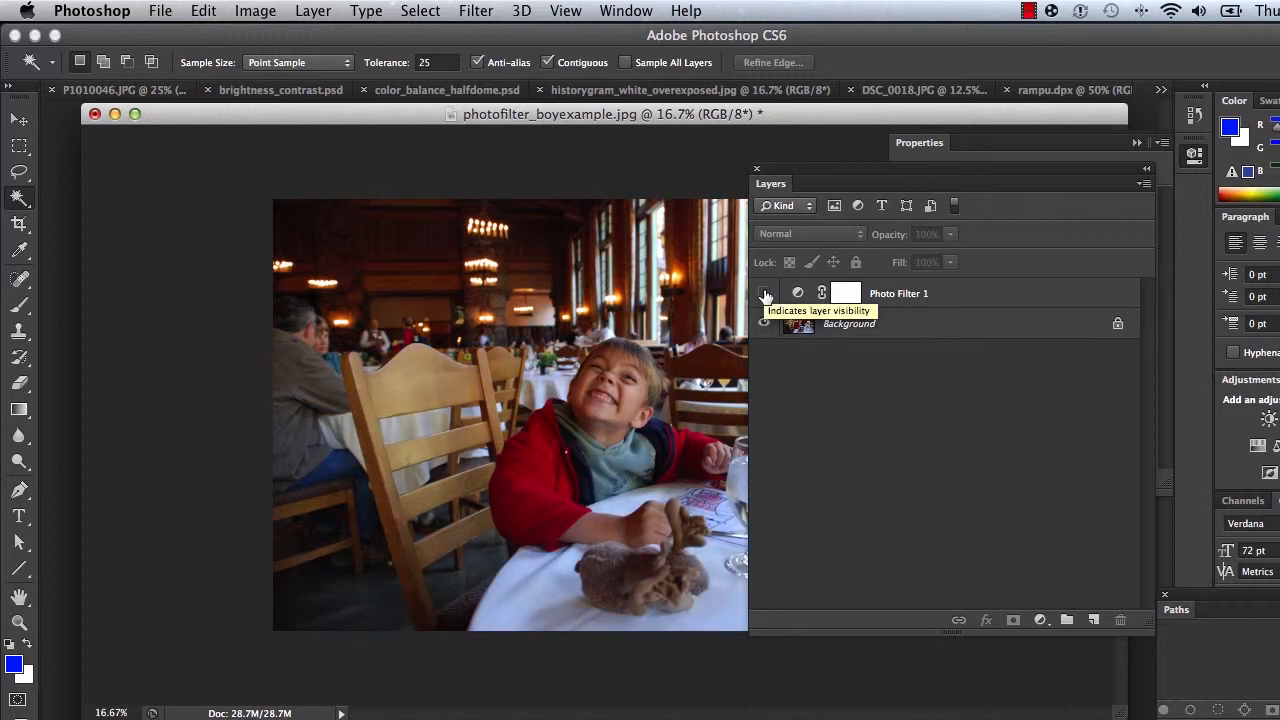
left_click_drag(800, 176, 960, 207)
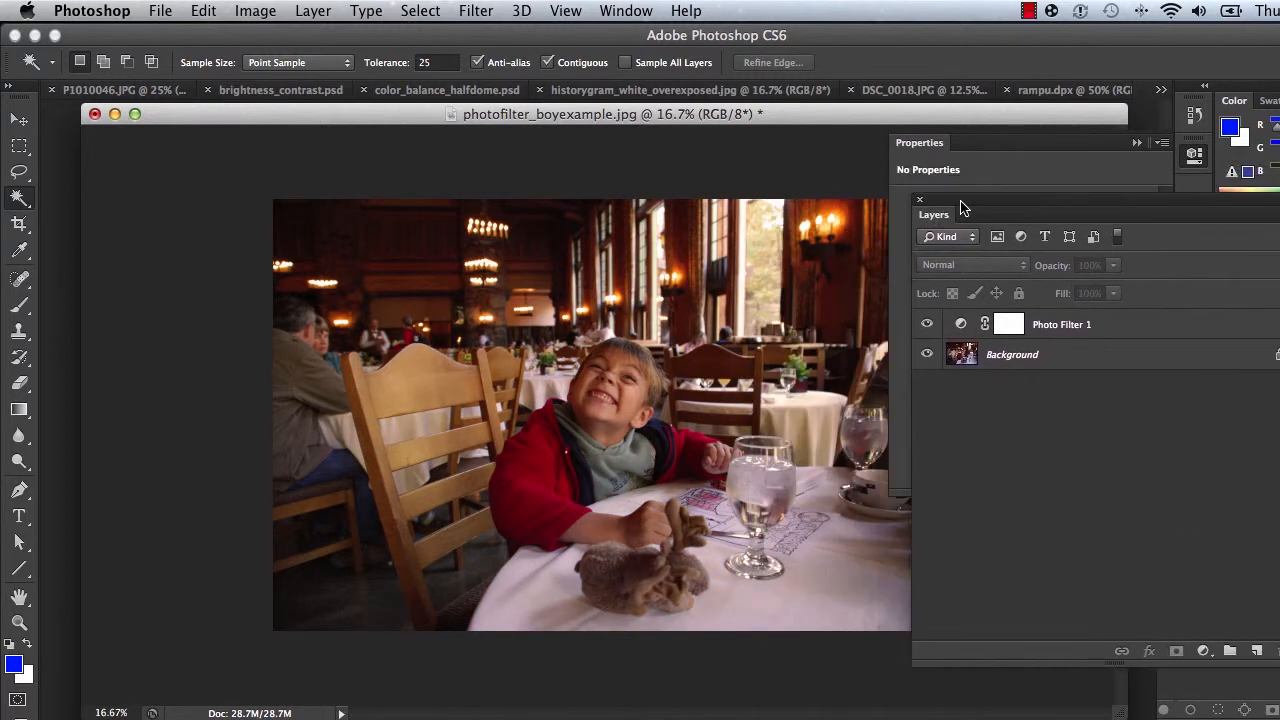
left_click(924, 326)
Step: Close photofilter_boyexample.jpg without saving and float historygram_white_overexposed.jpg in its own enlarged window
left_click(96, 116)
left_click(652, 331)
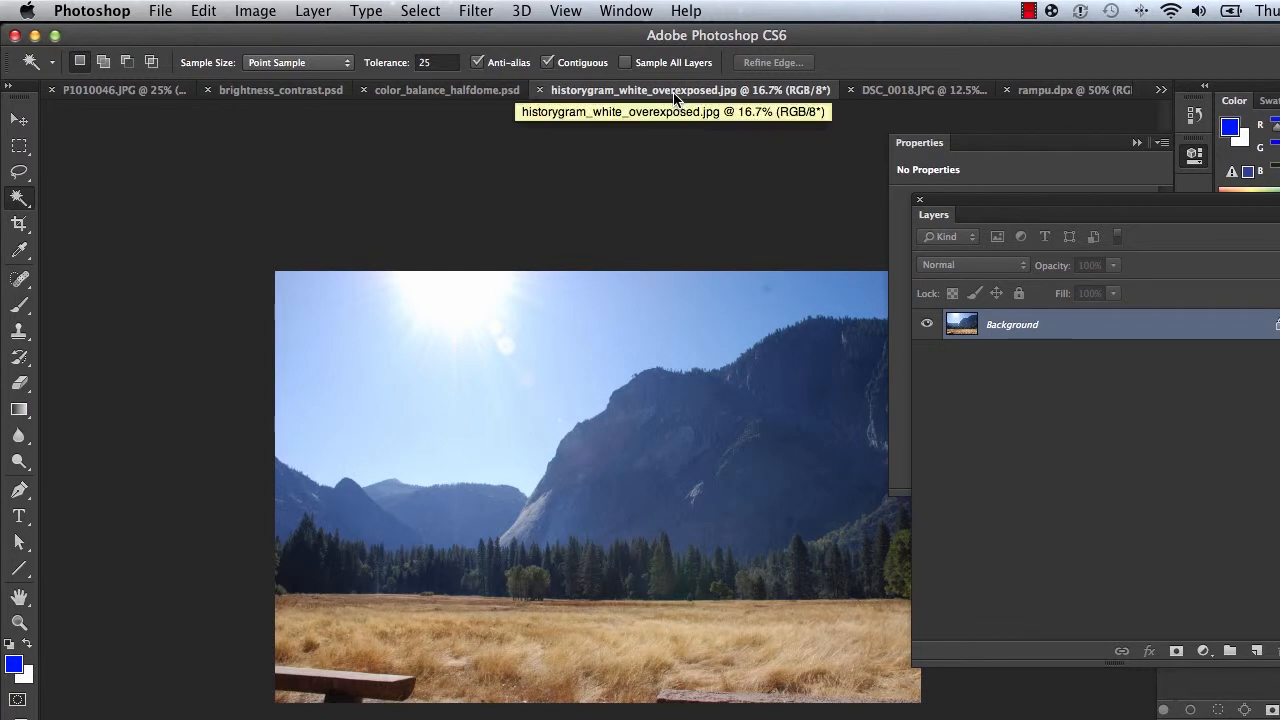
left_click_drag(676, 98, 200, 124)
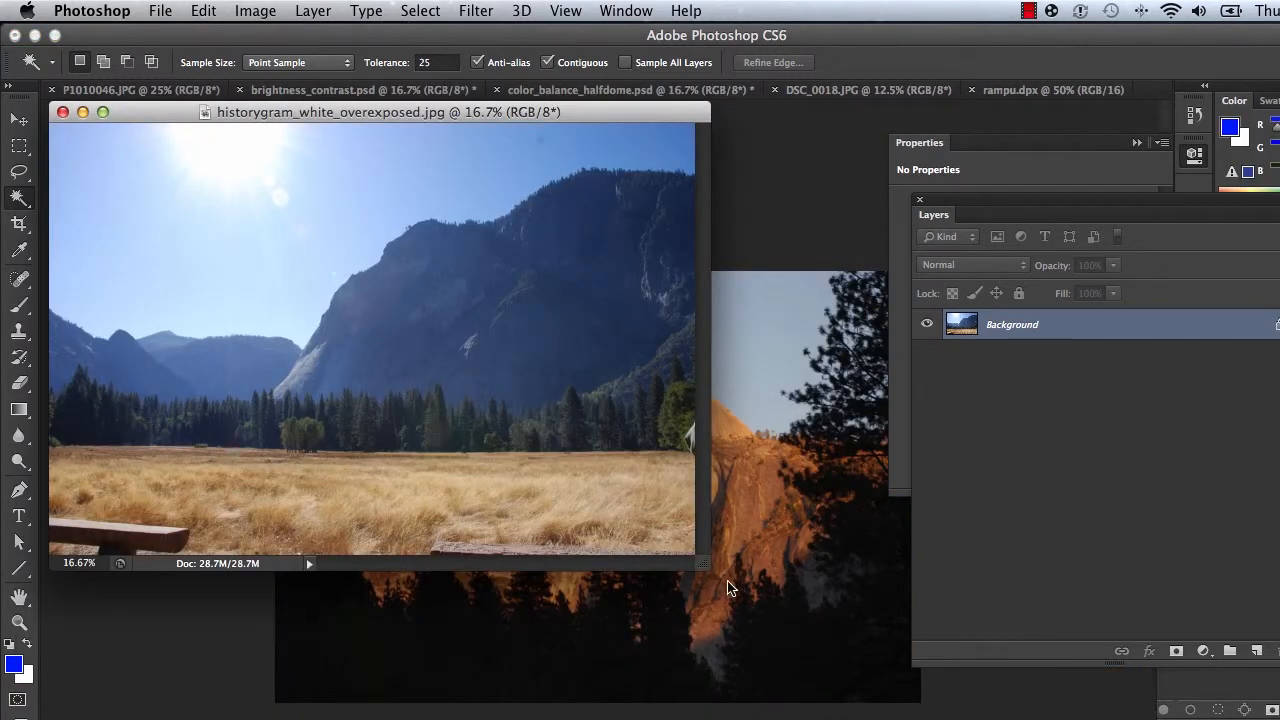
left_click_drag(702, 566, 1018, 685)
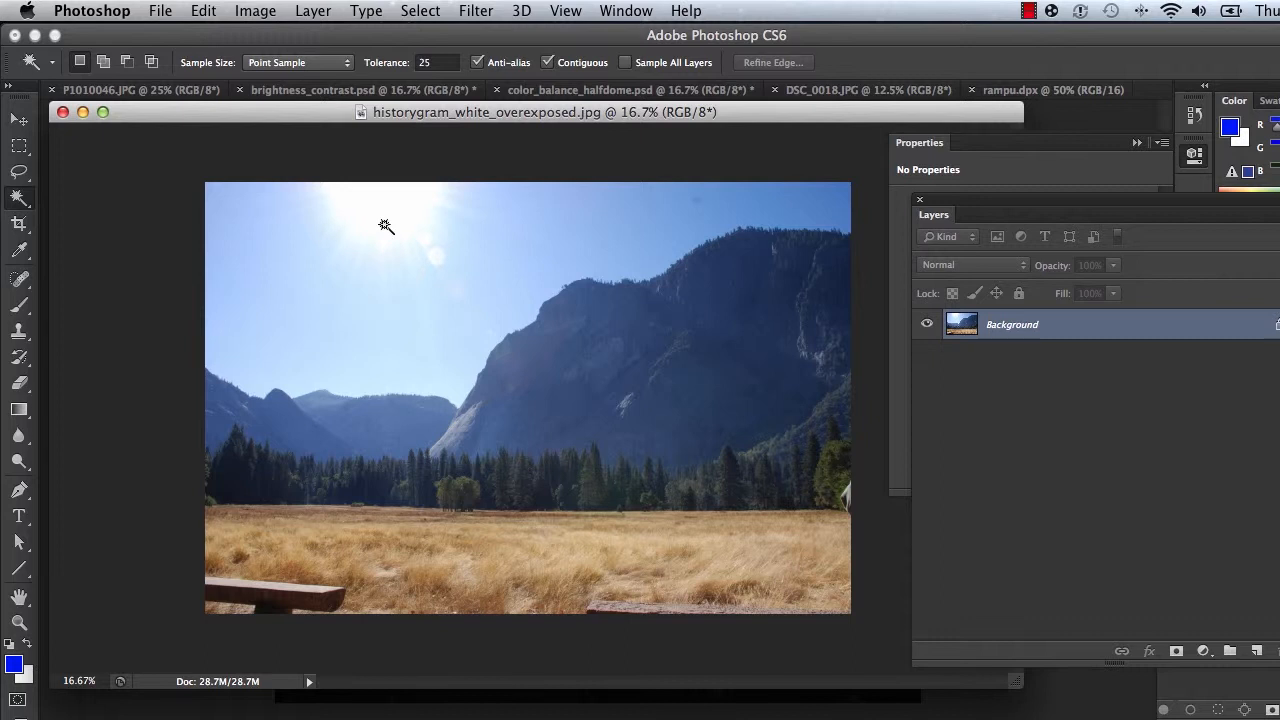
Step: Open a Levels adjustment on the overexposed landscape and move its dialog off most of the photo
left_click(1029, 14)
left_click(923, 7)
left_click(256, 11)
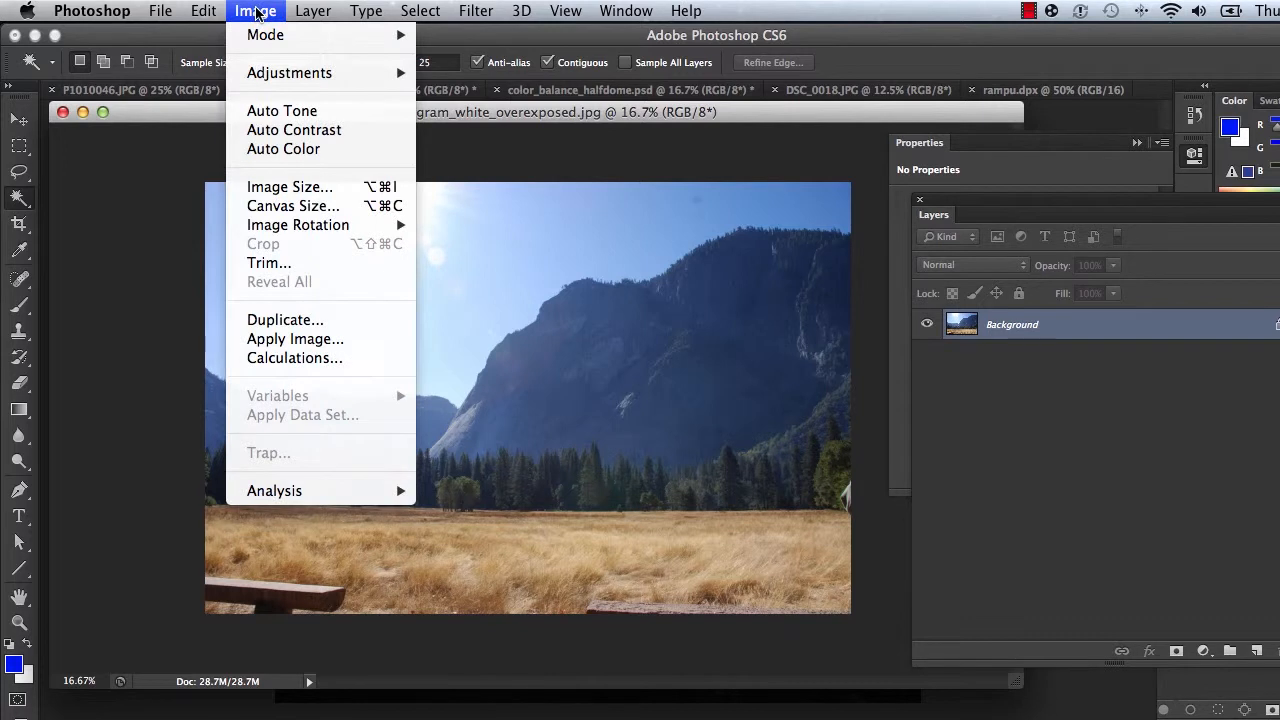
mouse_move(271, 76)
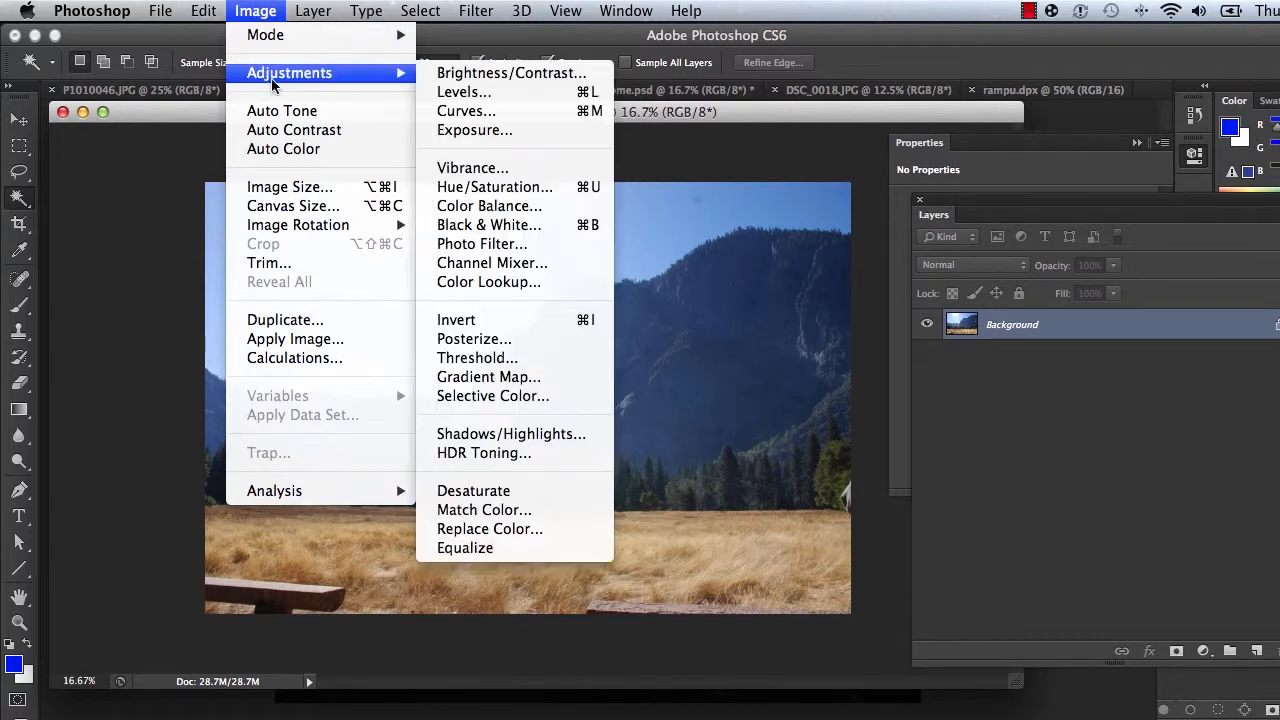
left_click(511, 92)
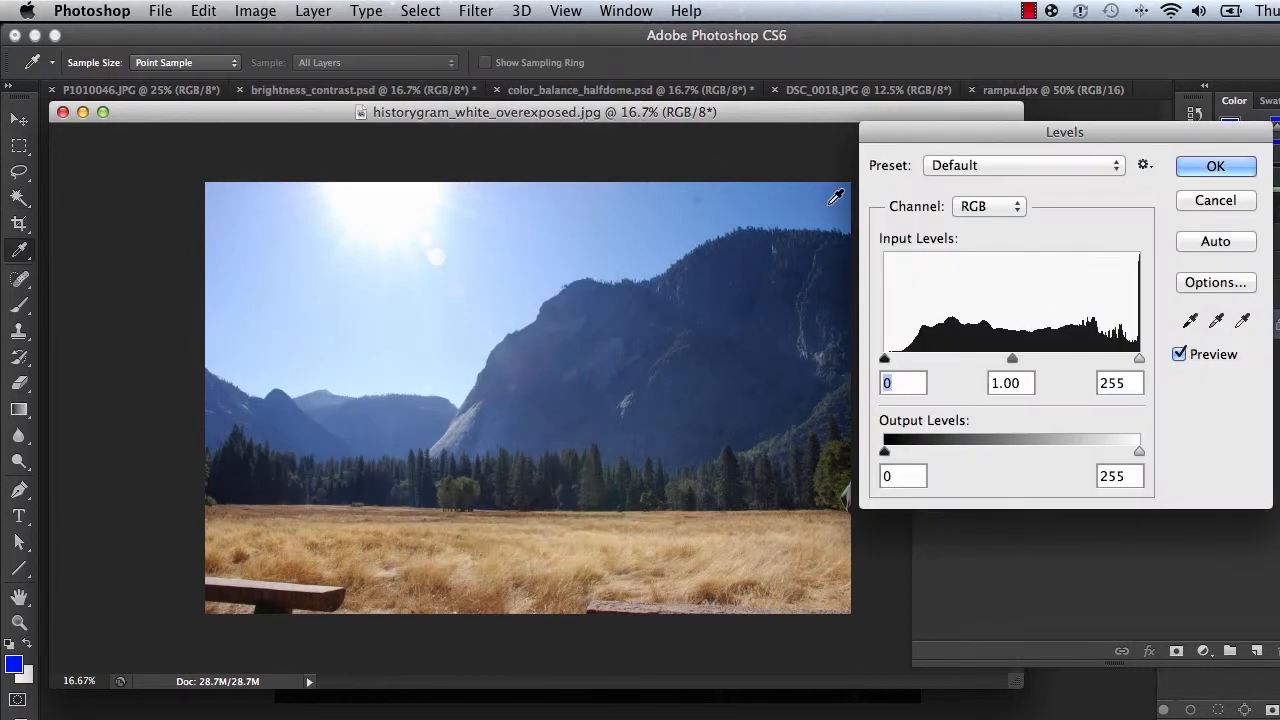
left_click_drag(934, 140, 651, 273)
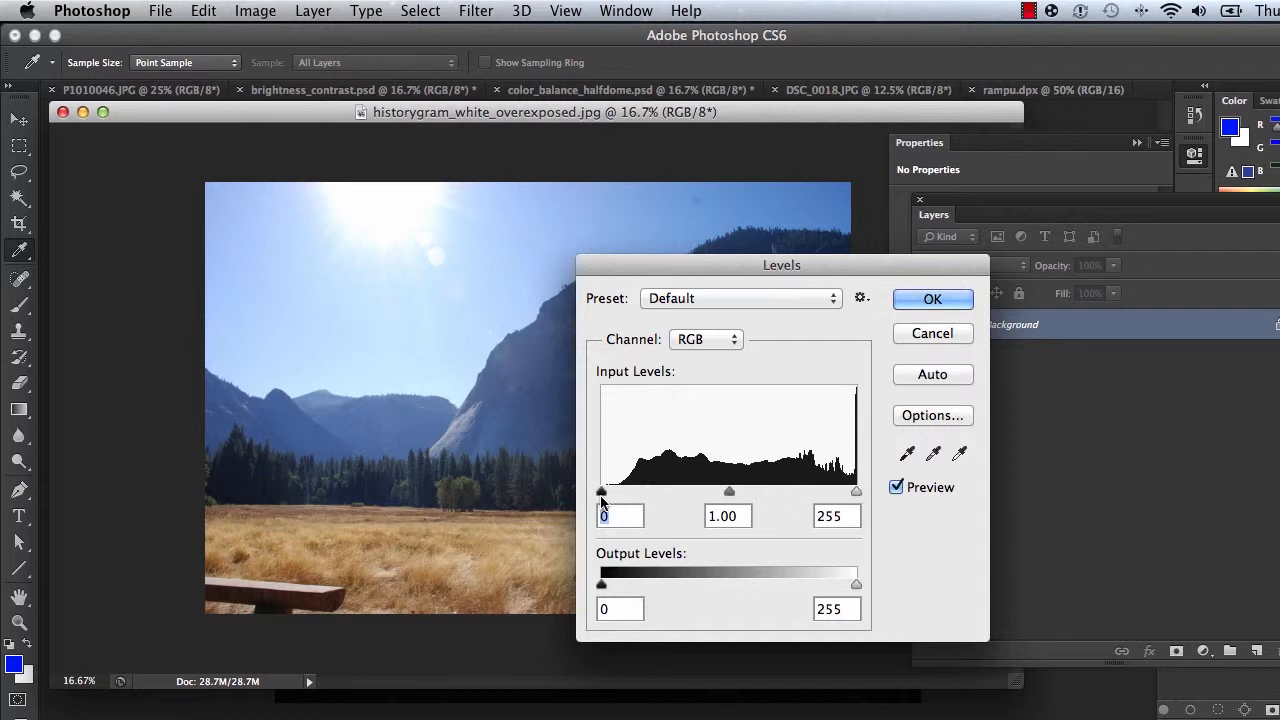
left_click_drag(669, 268, 899, 187)
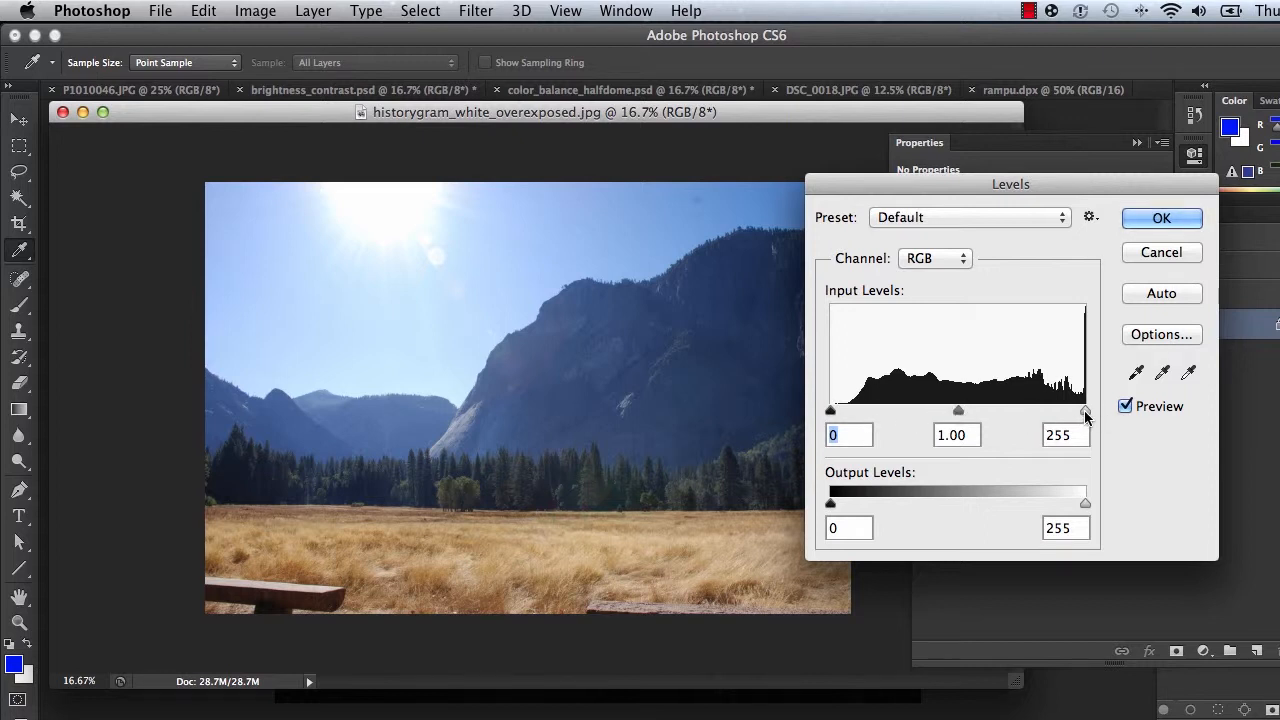
Step: Try the Levels input sliders with the white point at 195, and return them to 0, 1.00 and 255
left_click_drag(1085, 411, 1024, 411)
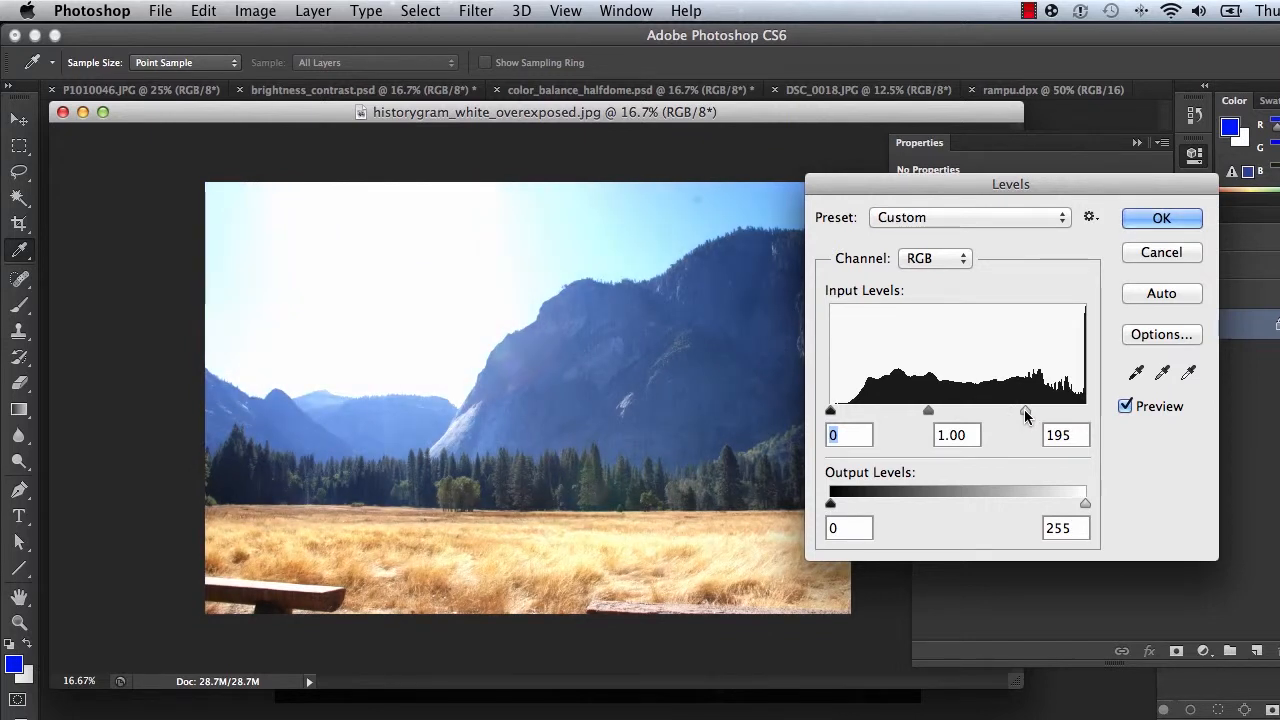
left_click_drag(1024, 411, 1086, 411)
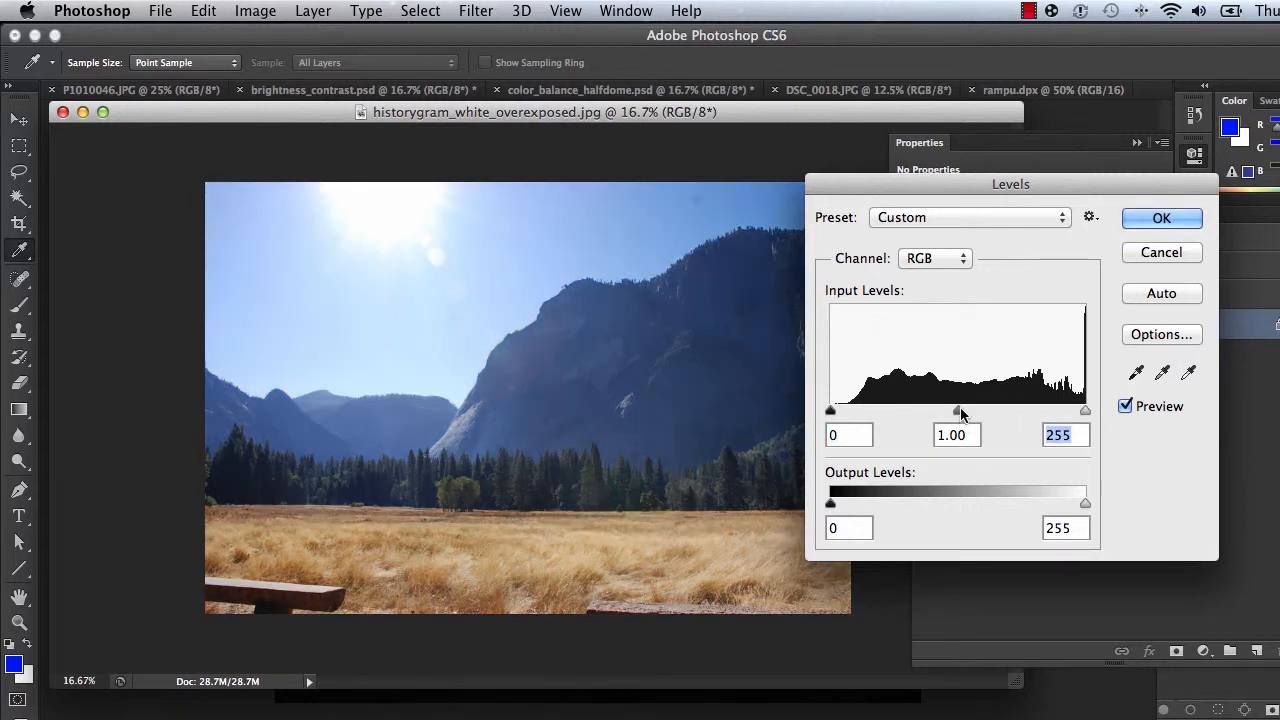
mouse_move(960, 416)
left_mouse_down()
mouse_move(923, 414)
mouse_move(993, 418)
mouse_move(910, 418)
mouse_move(958, 418)
left_mouse_up()
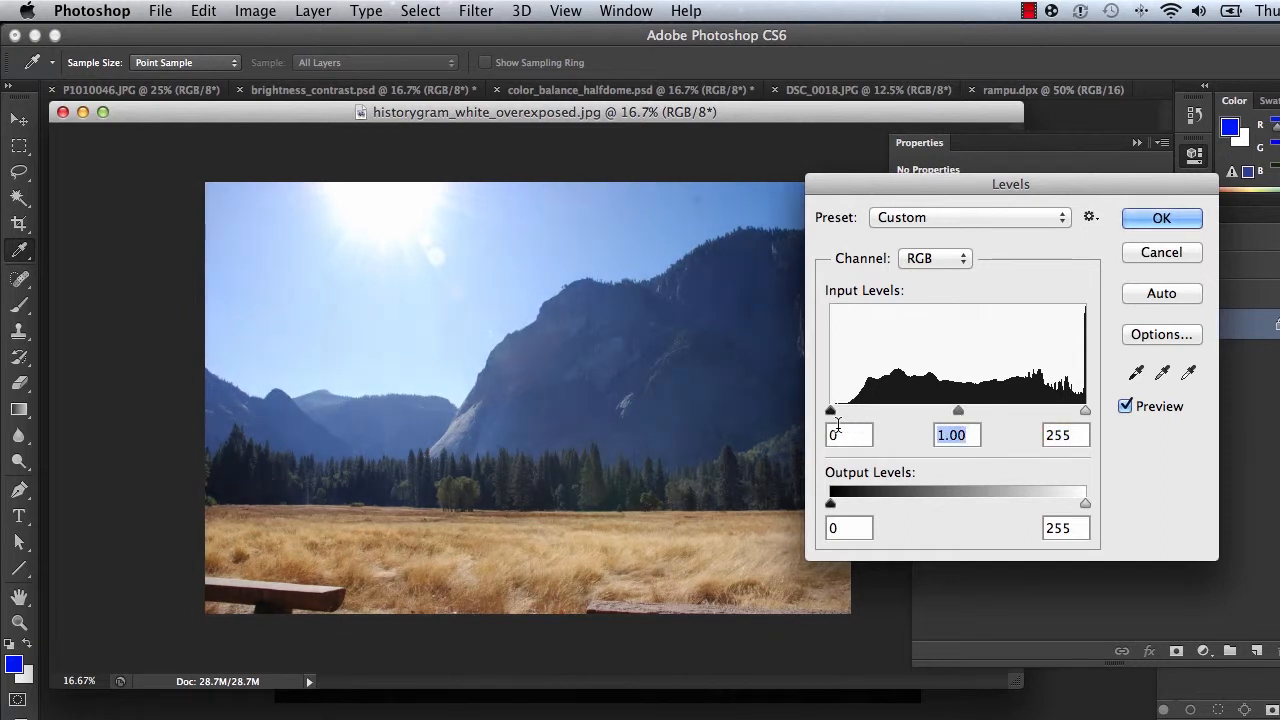
mouse_move(834, 413)
left_mouse_down()
mouse_move(861, 414)
mouse_move(829, 414)
left_mouse_up()
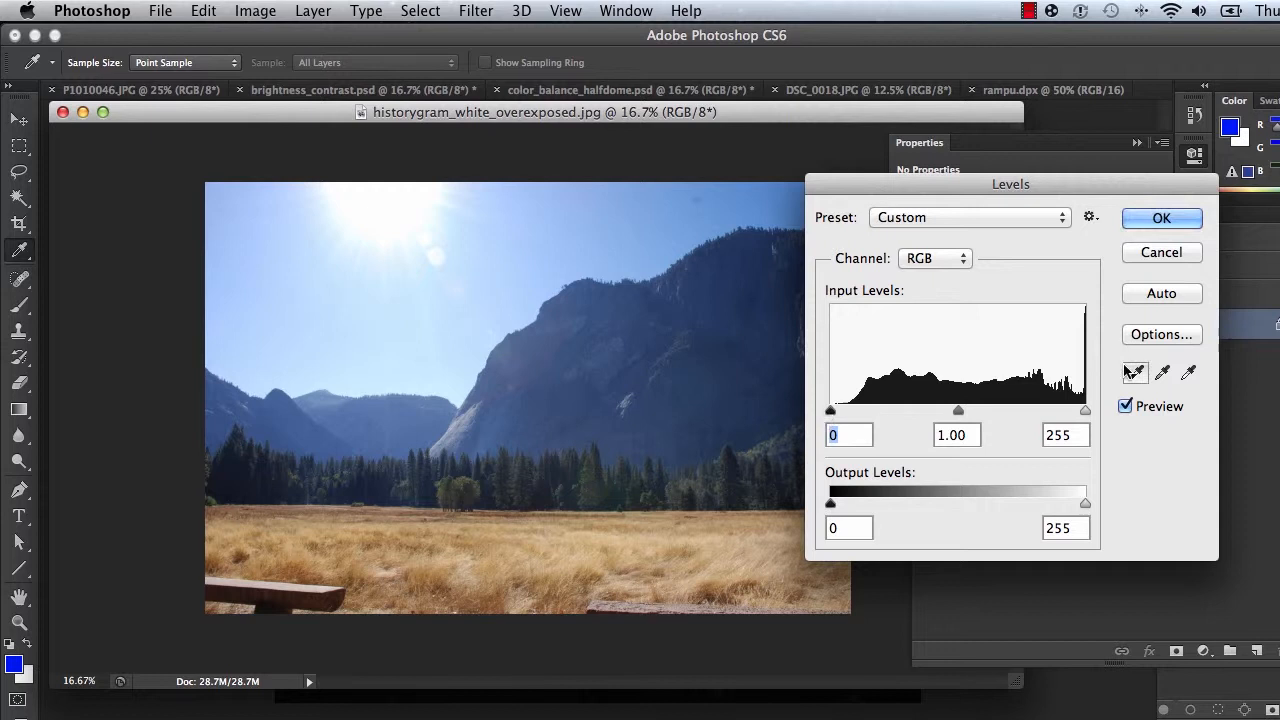
Step: Apply the automatic Levels correction to the landscape, toggling the preview repeatedly to compare it with the original before accepting
left_click(1163, 294)
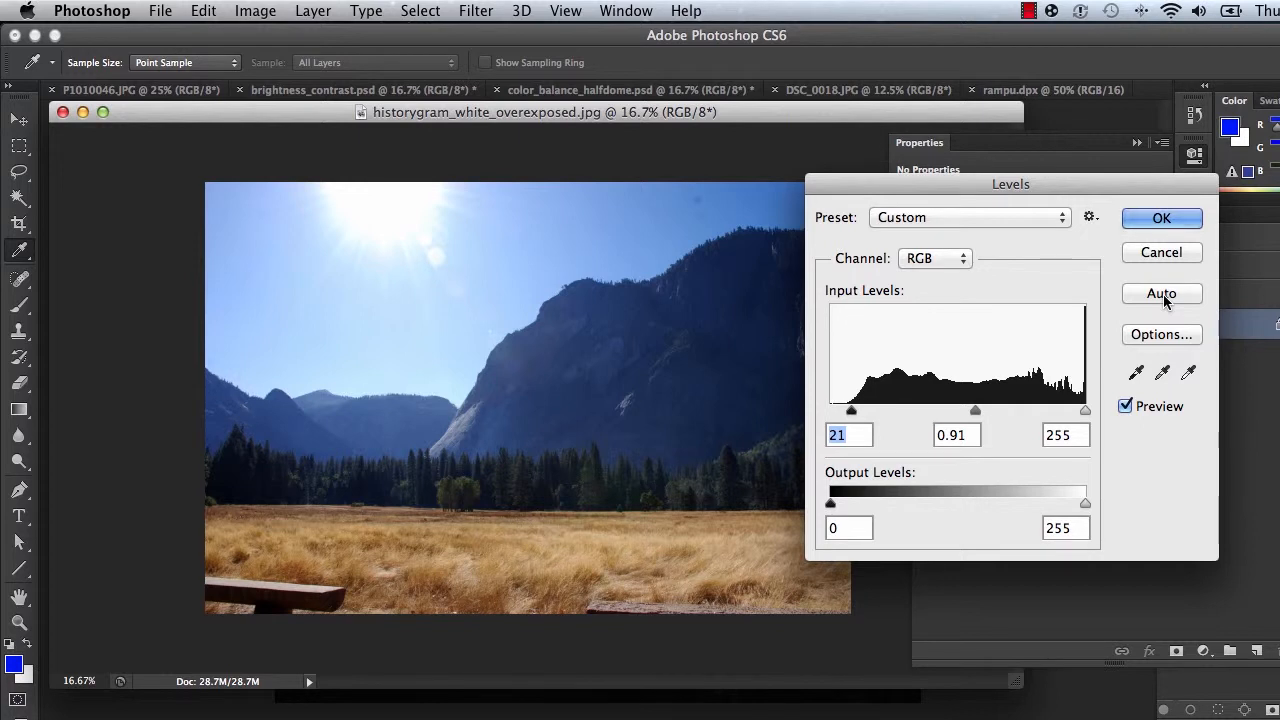
left_click(1126, 406)
left_click(1126, 406)
left_click(1126, 406)
left_click(1126, 406)
left_click(1125, 408)
left_click(1125, 408)
left_click(1125, 408)
left_click(1124, 408)
left_click(1125, 408)
left_click(1124, 408)
left_click(1126, 407)
left_click(1126, 407)
left_click(1126, 407)
left_click(1126, 407)
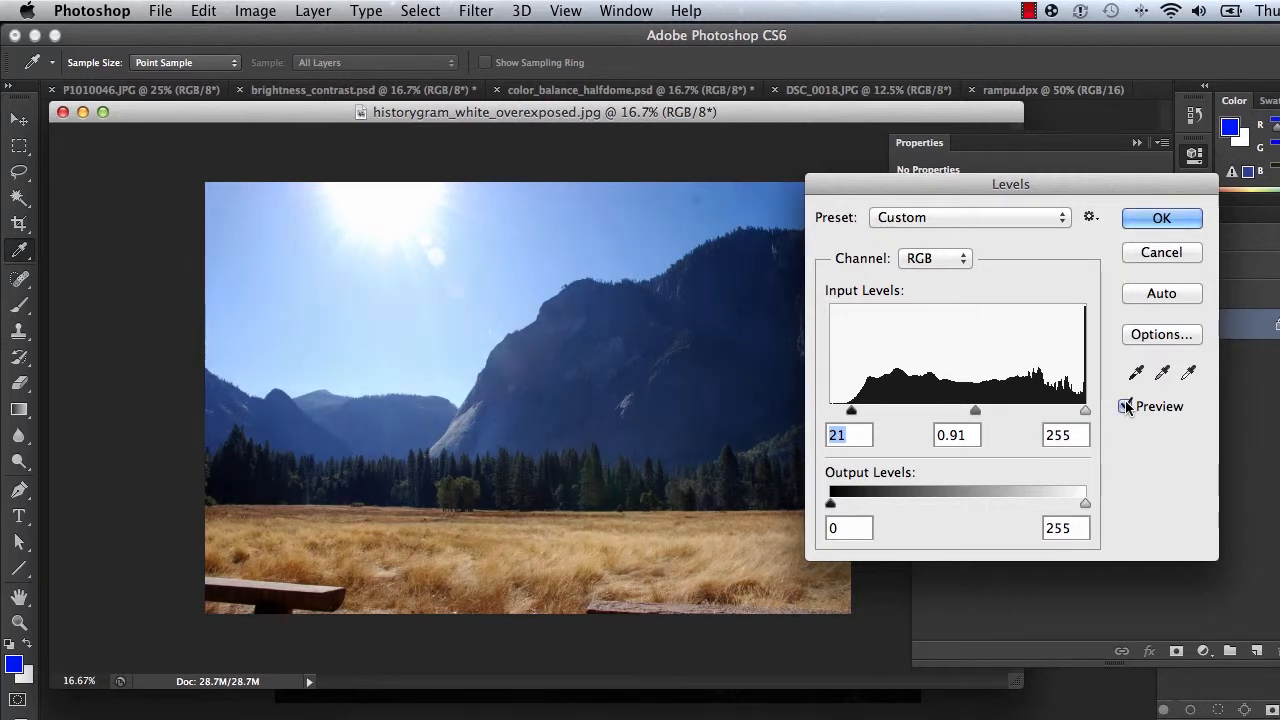
left_click(1161, 219)
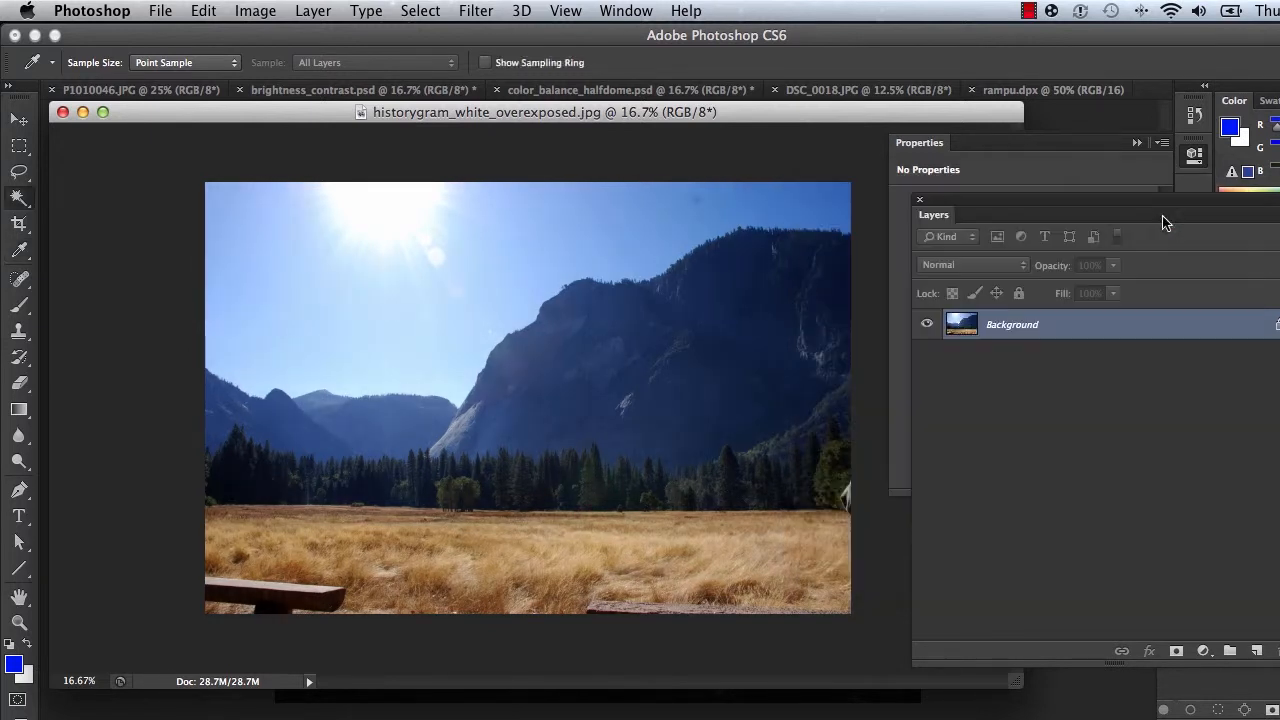
Step: Close historygram_white_overexposed.jpg without saving and float color_balance_halfdome.psd in its own enlarged window
left_click(62, 117)
left_click(662, 345)
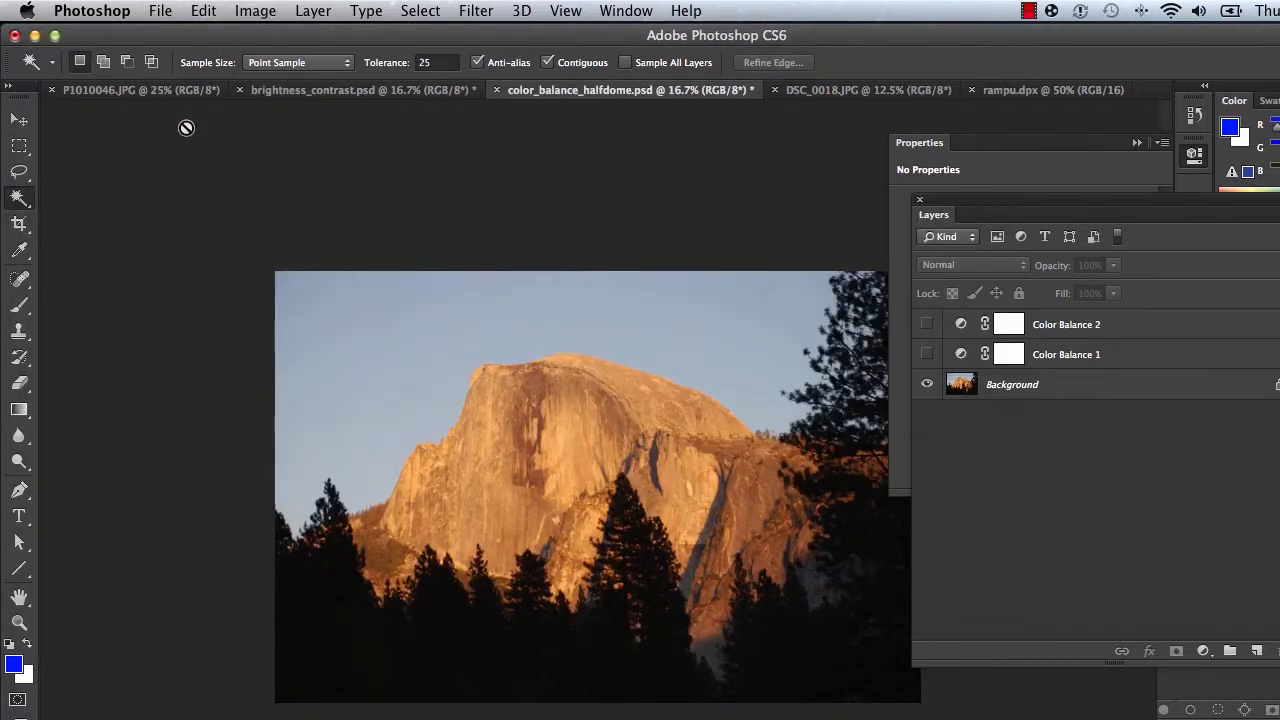
left_click_drag(573, 91, 153, 122)
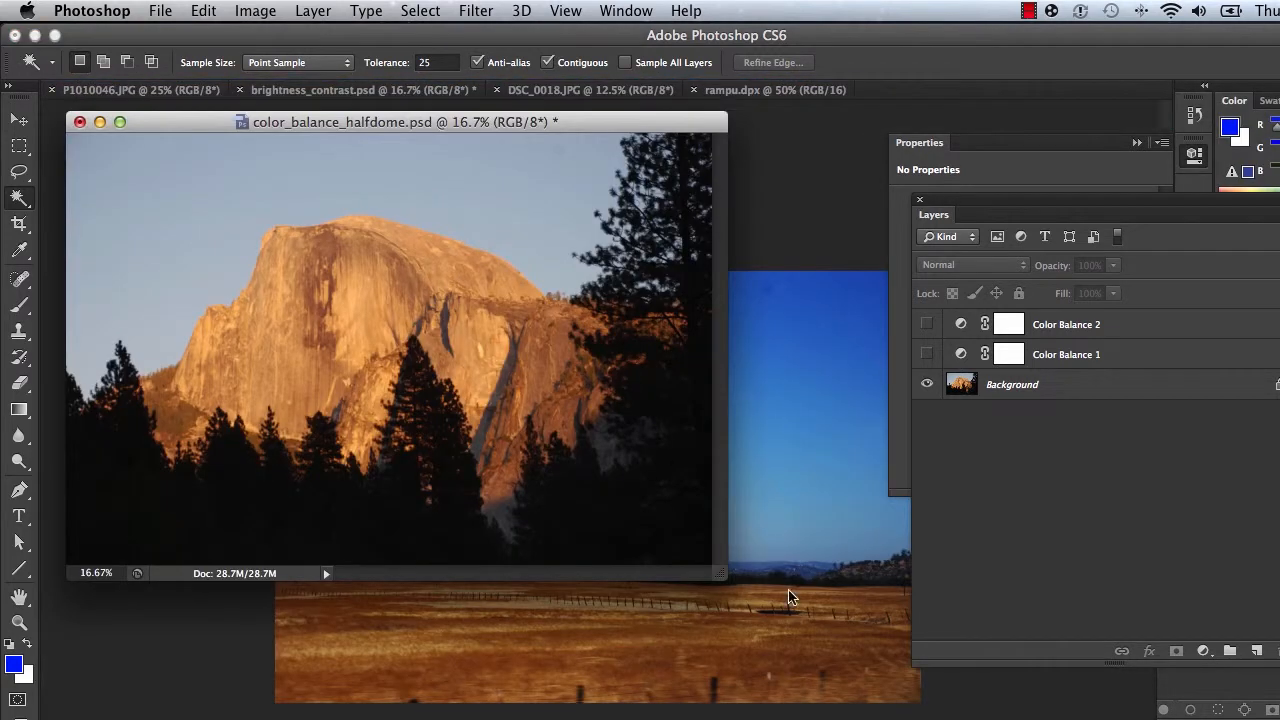
left_click_drag(727, 577, 1043, 690)
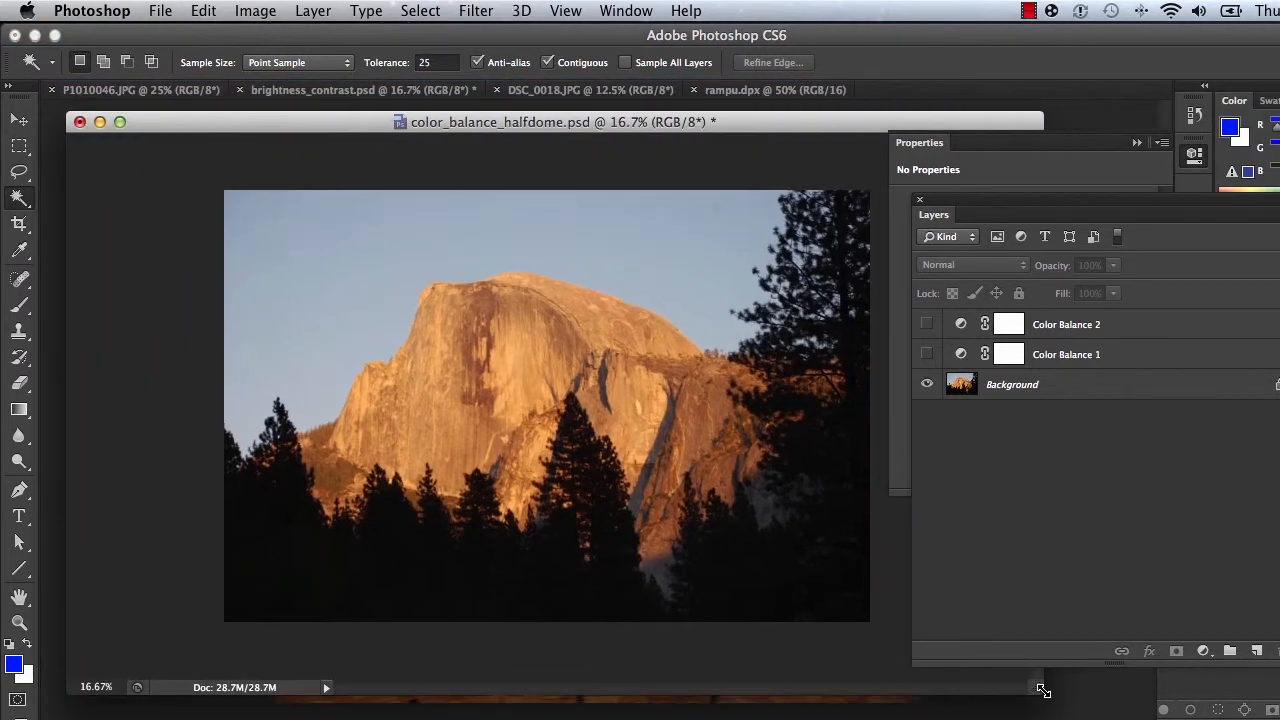
Step: Show both Color Balance layers on the Half Dome photo and delete the Color Balance 1 layer together with its mask
left_click(926, 355)
left_click(927, 328)
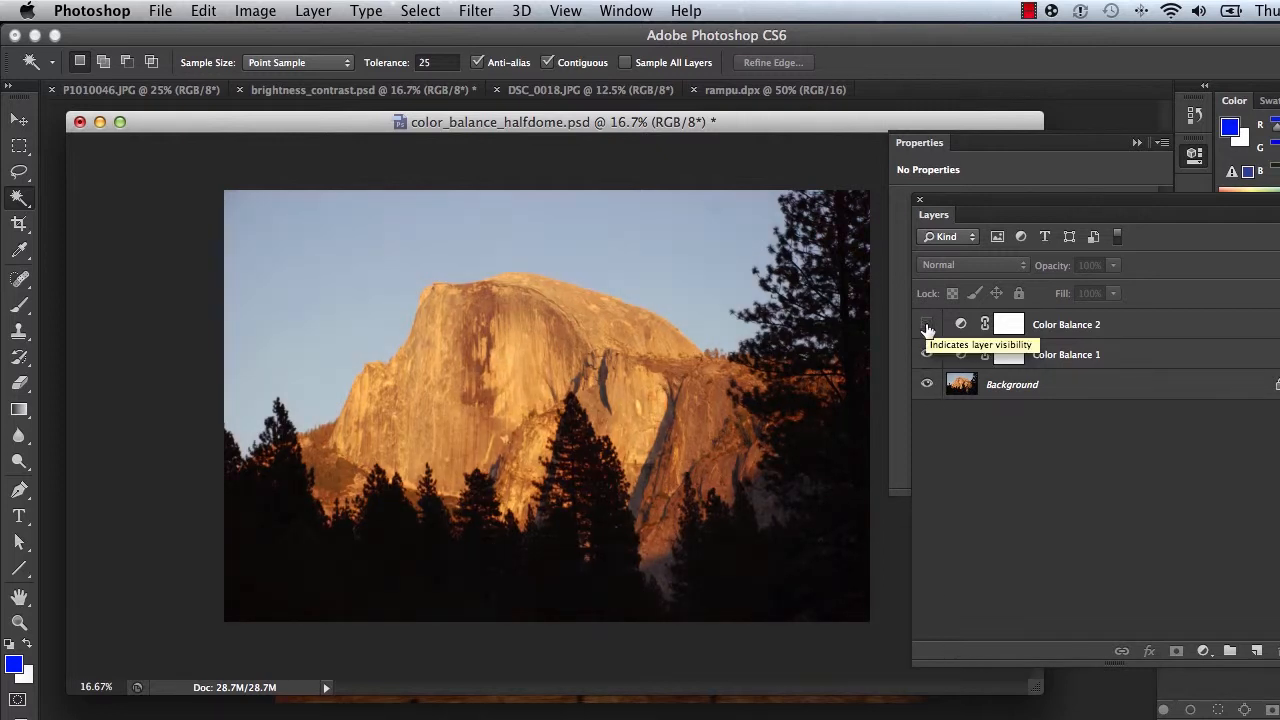
left_click(1158, 358)
left_click_drag(1100, 205, 891, 197)
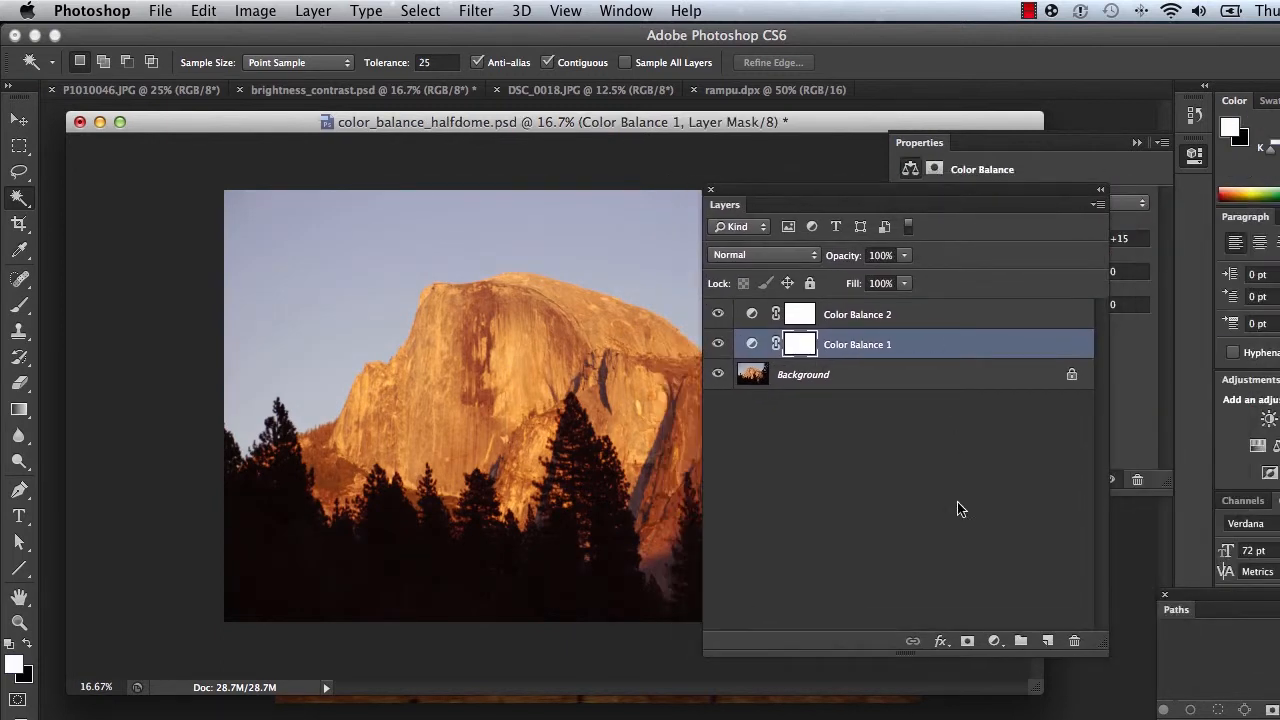
left_click(1075, 643)
left_click(889, 345)
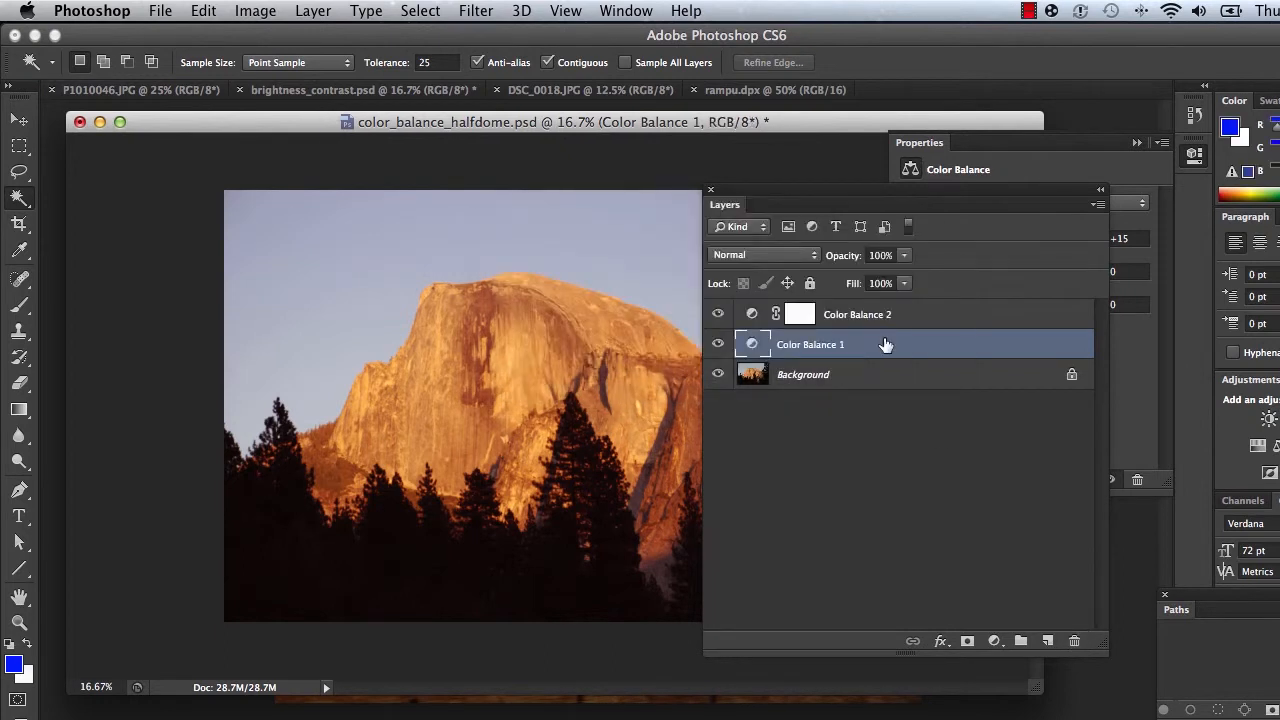
left_click(895, 323)
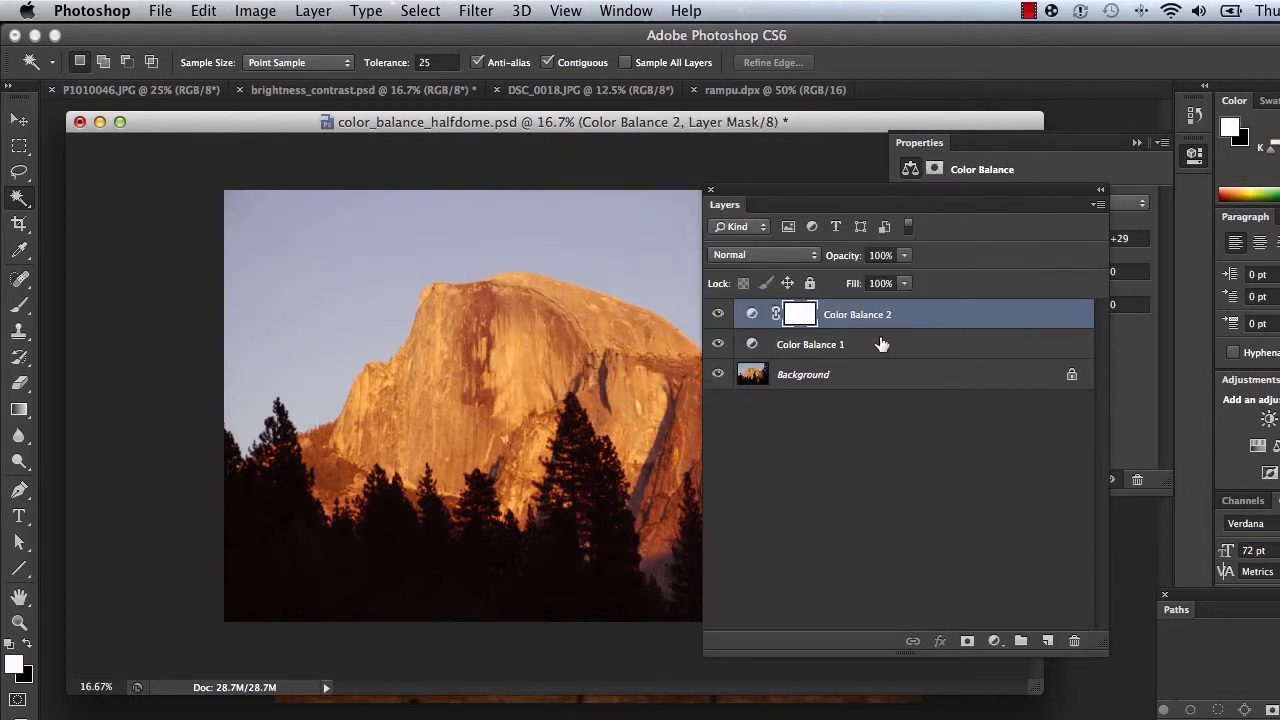
left_click(882, 344)
left_click(1075, 642)
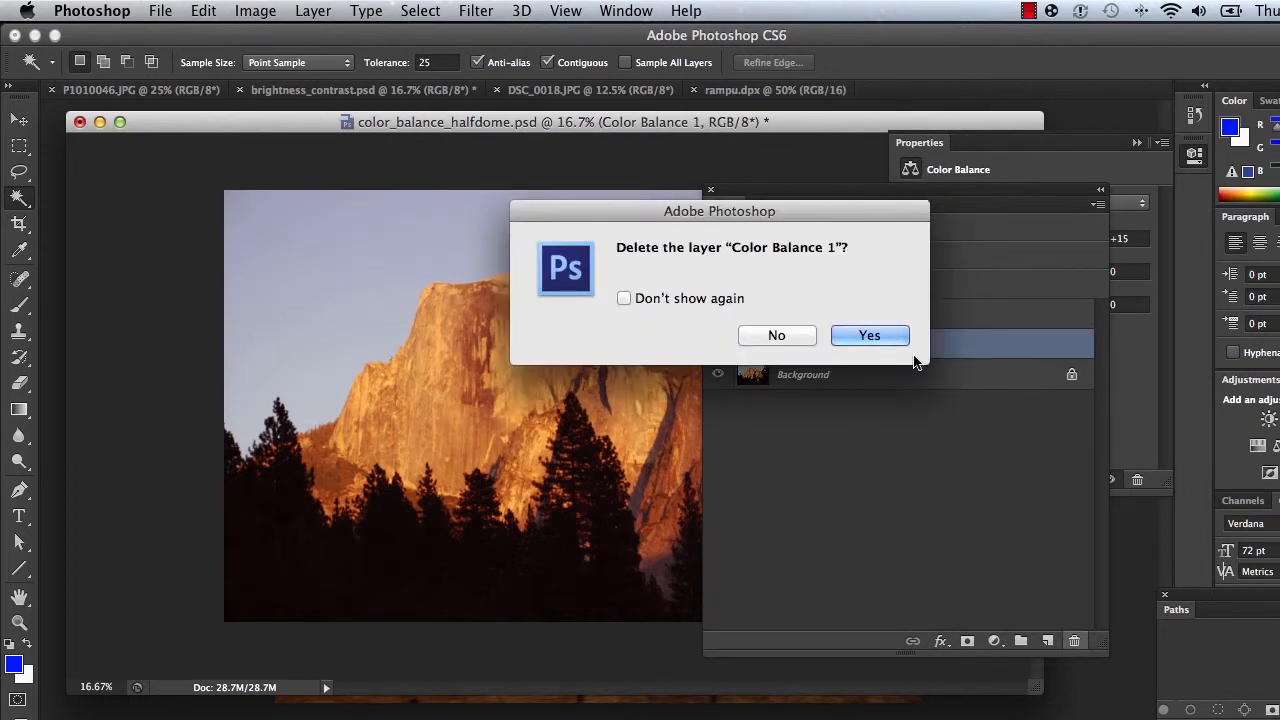
left_click(885, 336)
Step: Delete the Color Balance 2 layer with its mask and move the Layers panel off the Half Dome photo
left_click(892, 318)
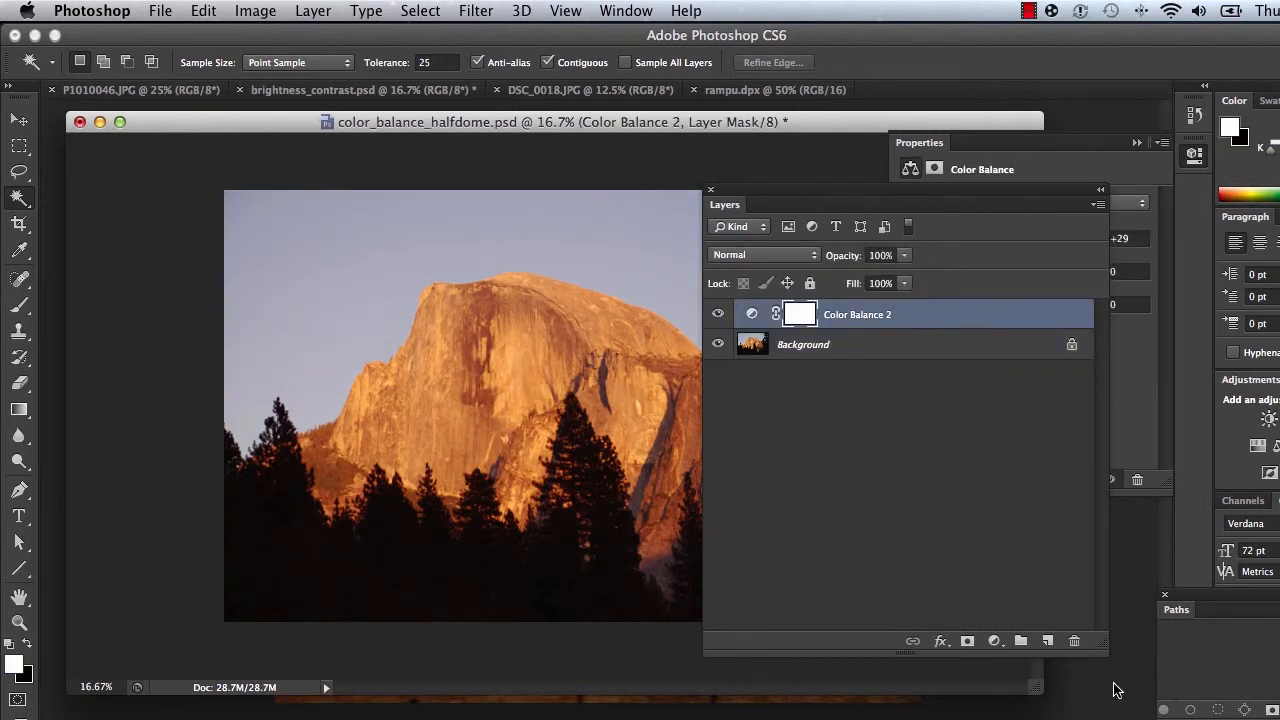
left_click(1075, 641)
left_click(878, 342)
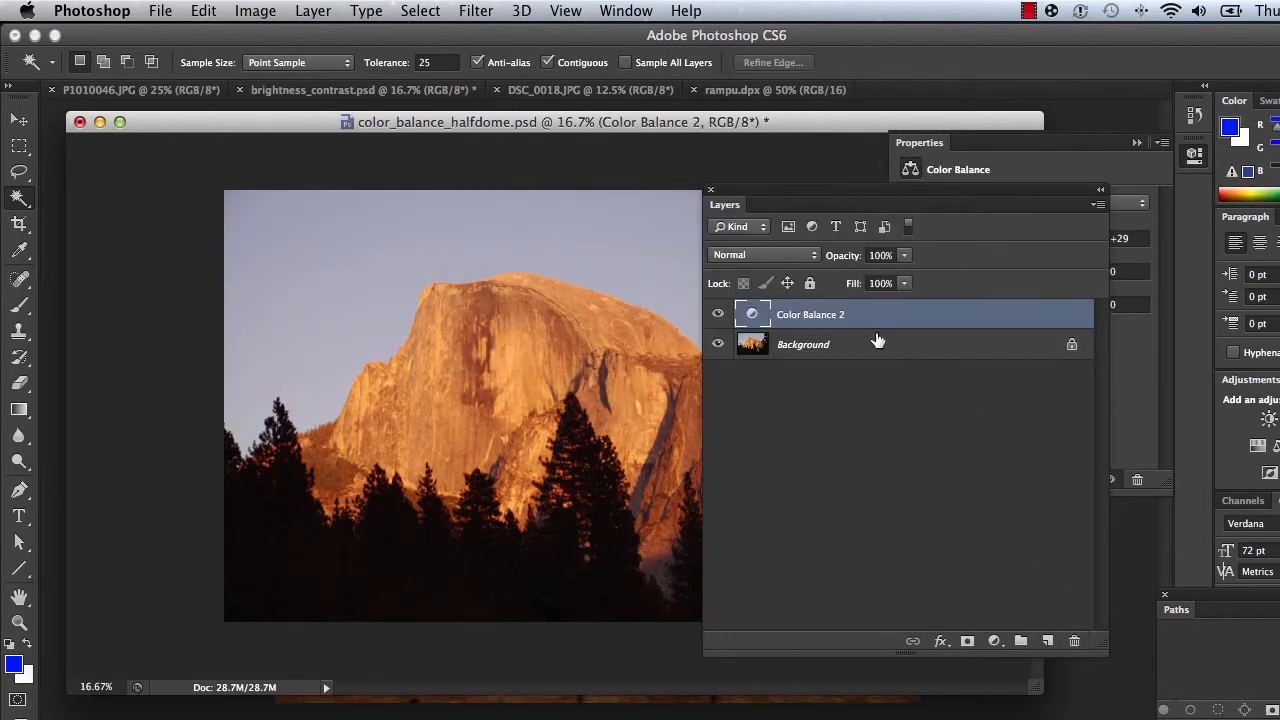
left_click(1075, 641)
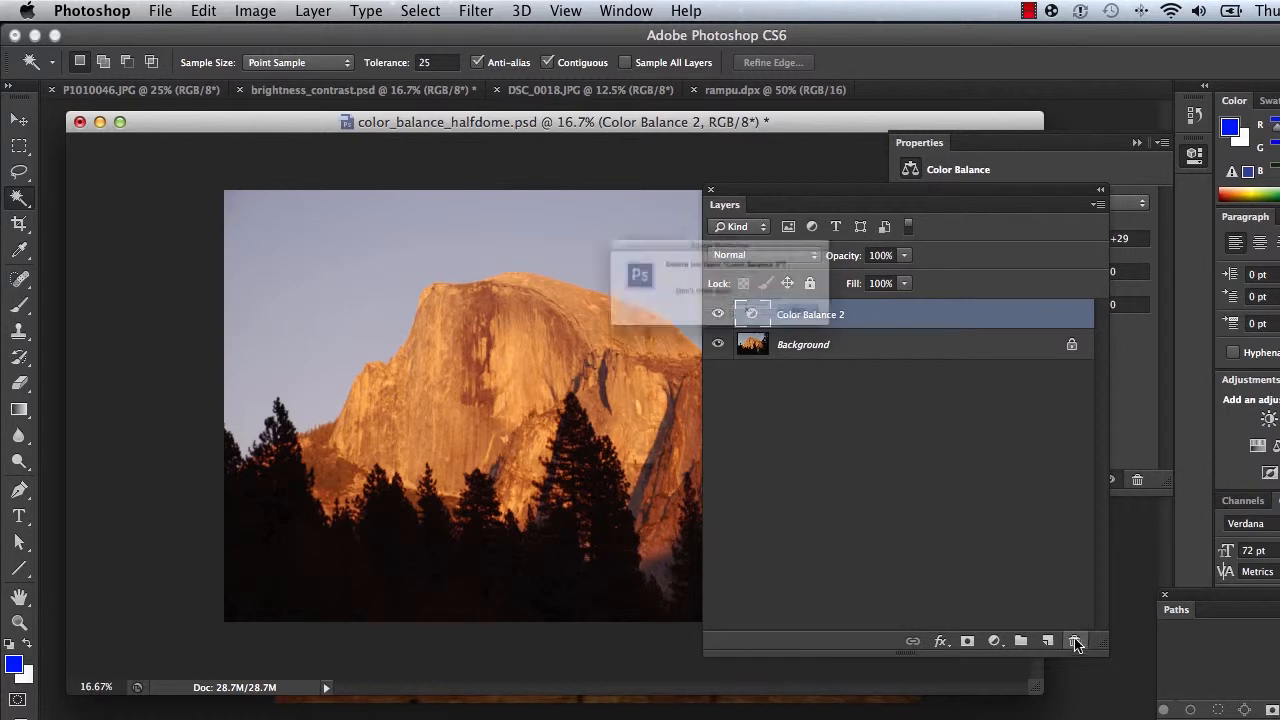
left_click(872, 335)
left_click_drag(777, 191, 916, 228)
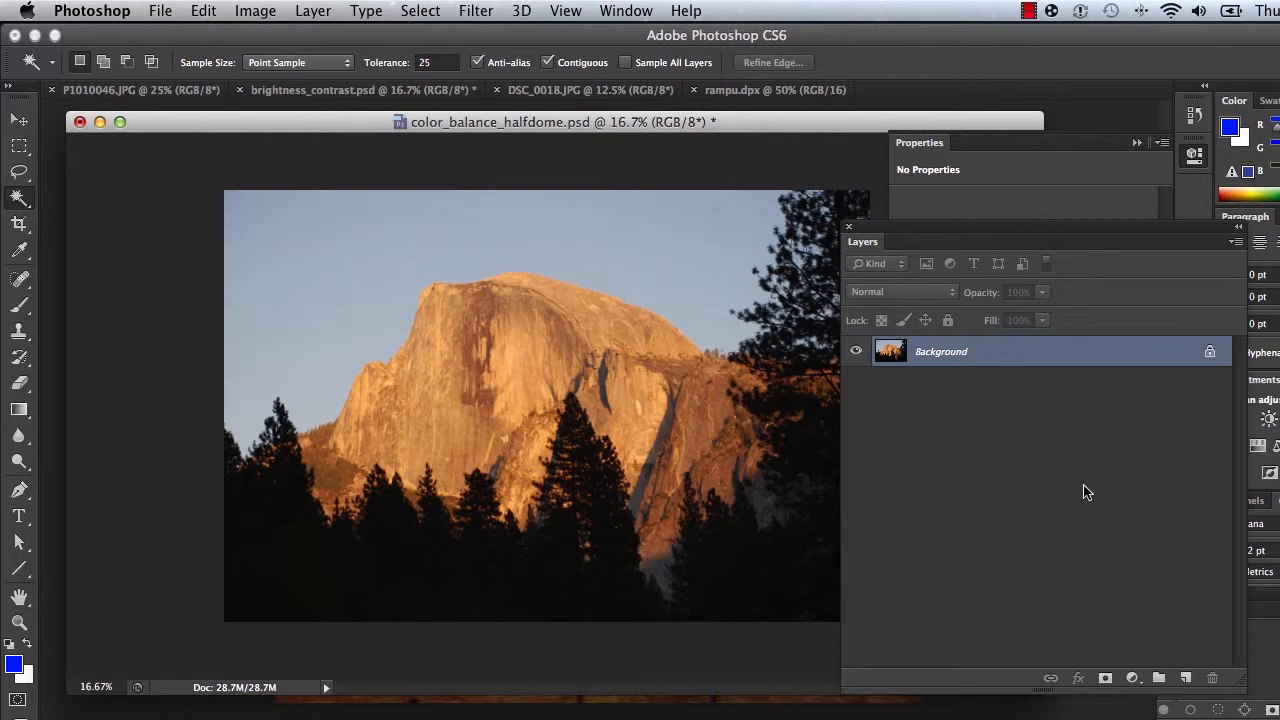
Step: Add a new Color Balance adjustment layer above the Background and place the Layers panel below the adjustment's properties
left_click(1132, 679)
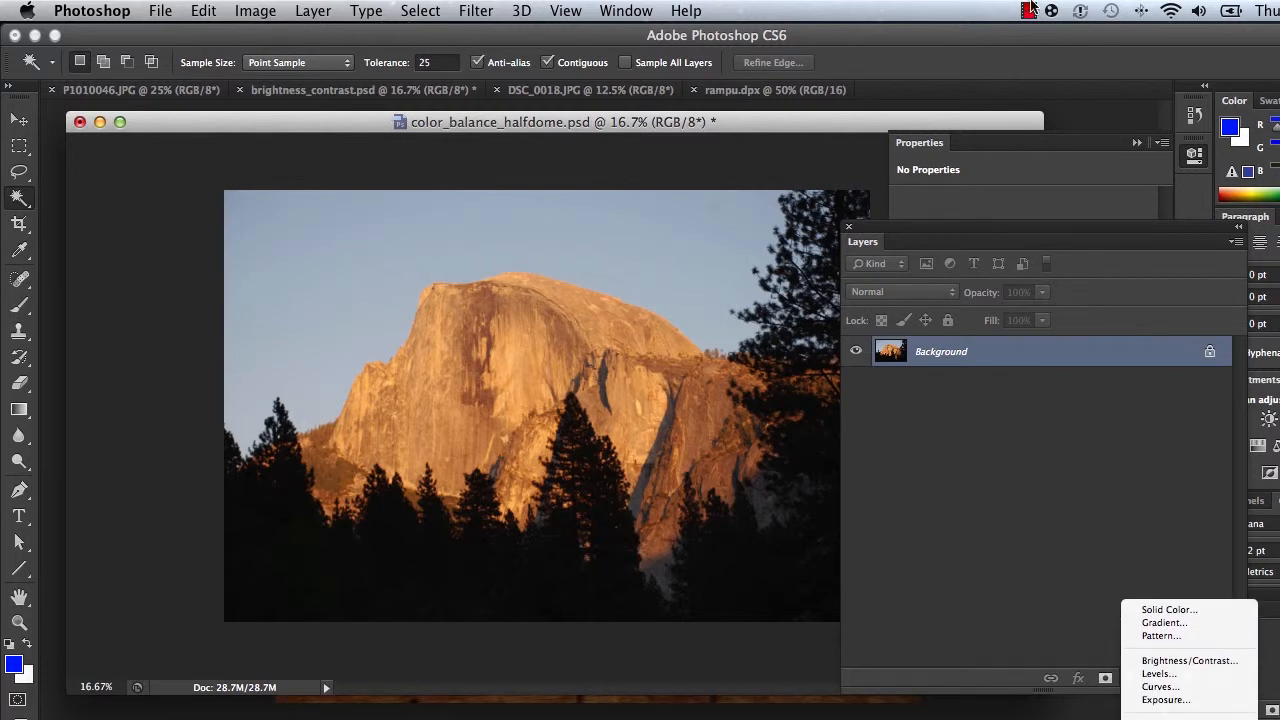
left_click(1000, 233)
left_click_drag(994, 227, 958, 136)
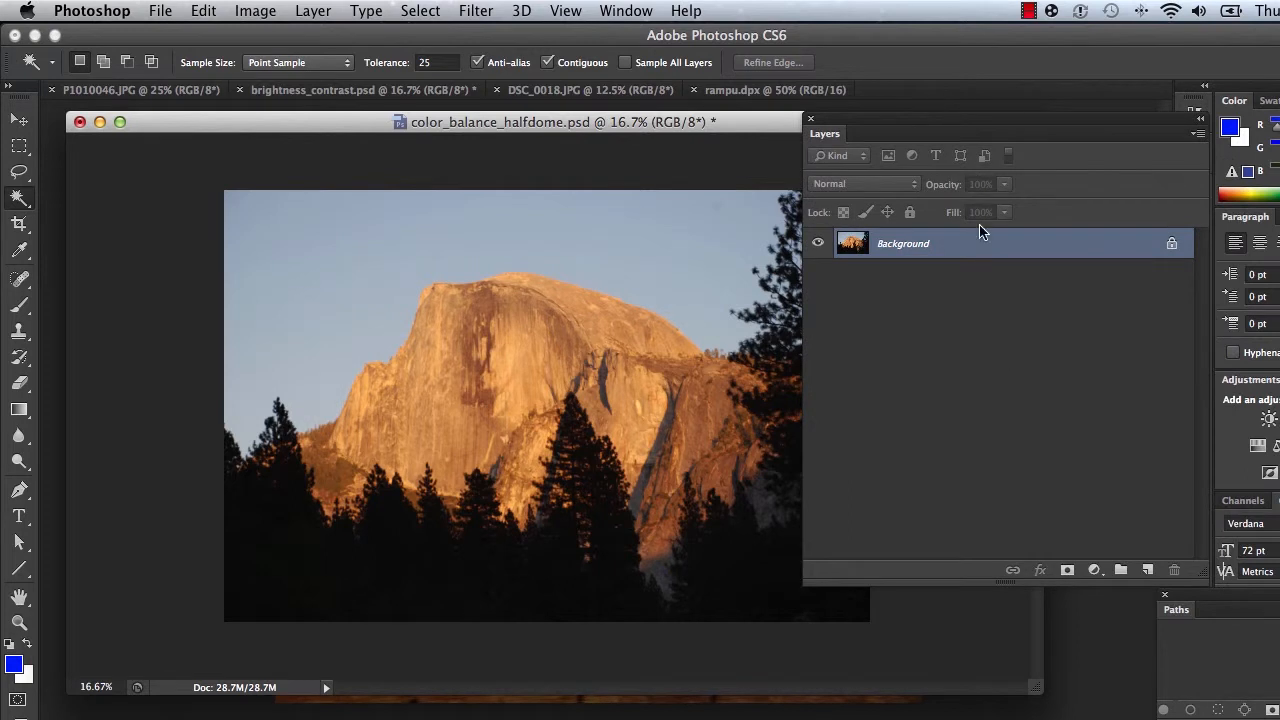
left_click(1094, 569)
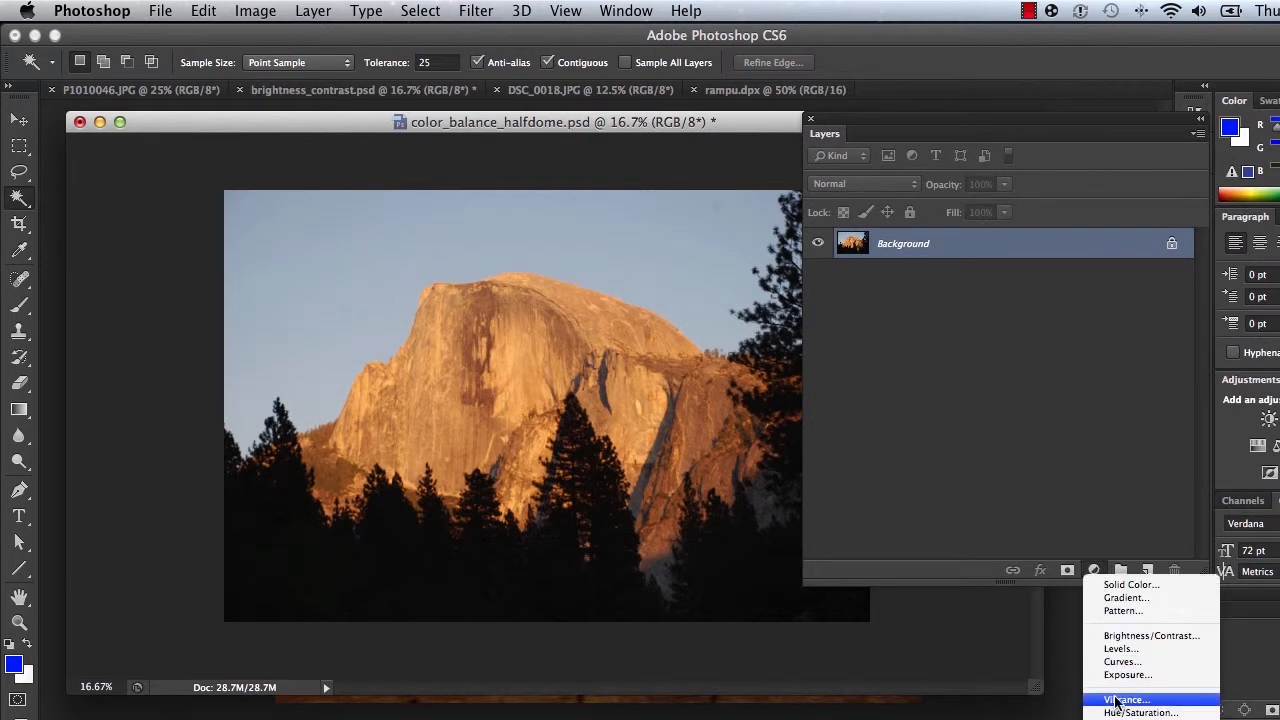
left_click(1140, 719)
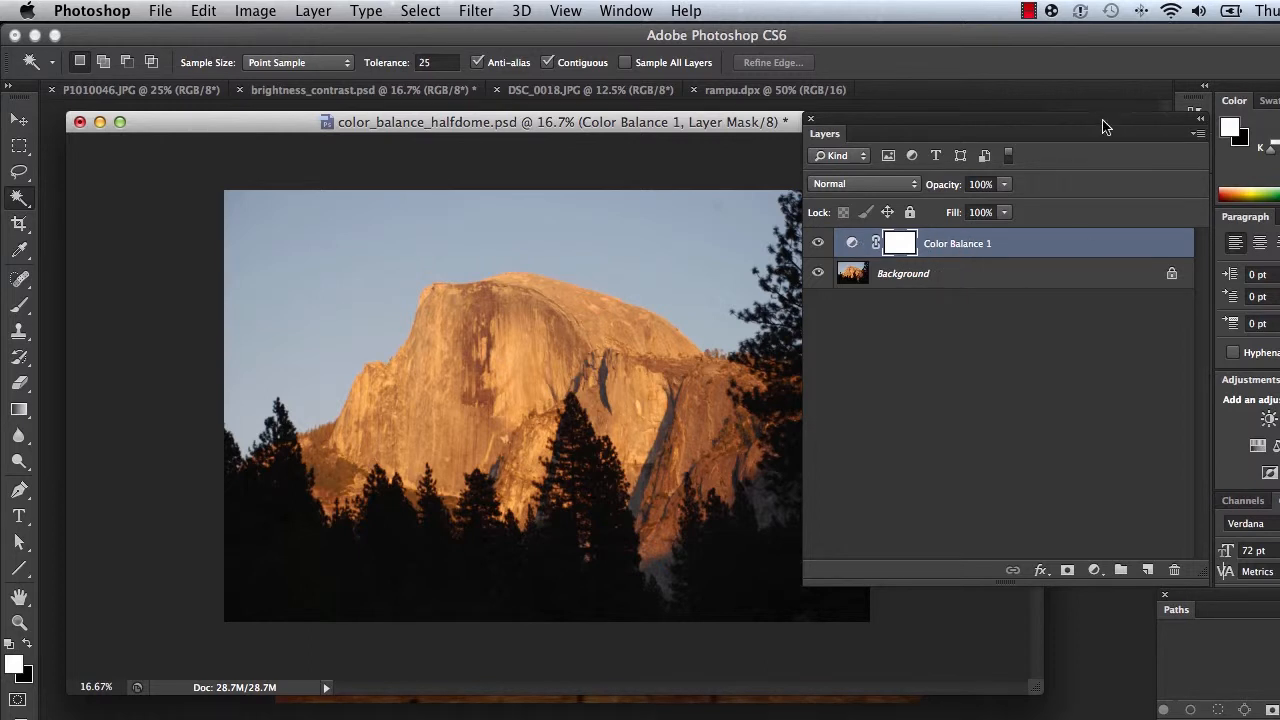
left_click_drag(1040, 124, 1067, 508)
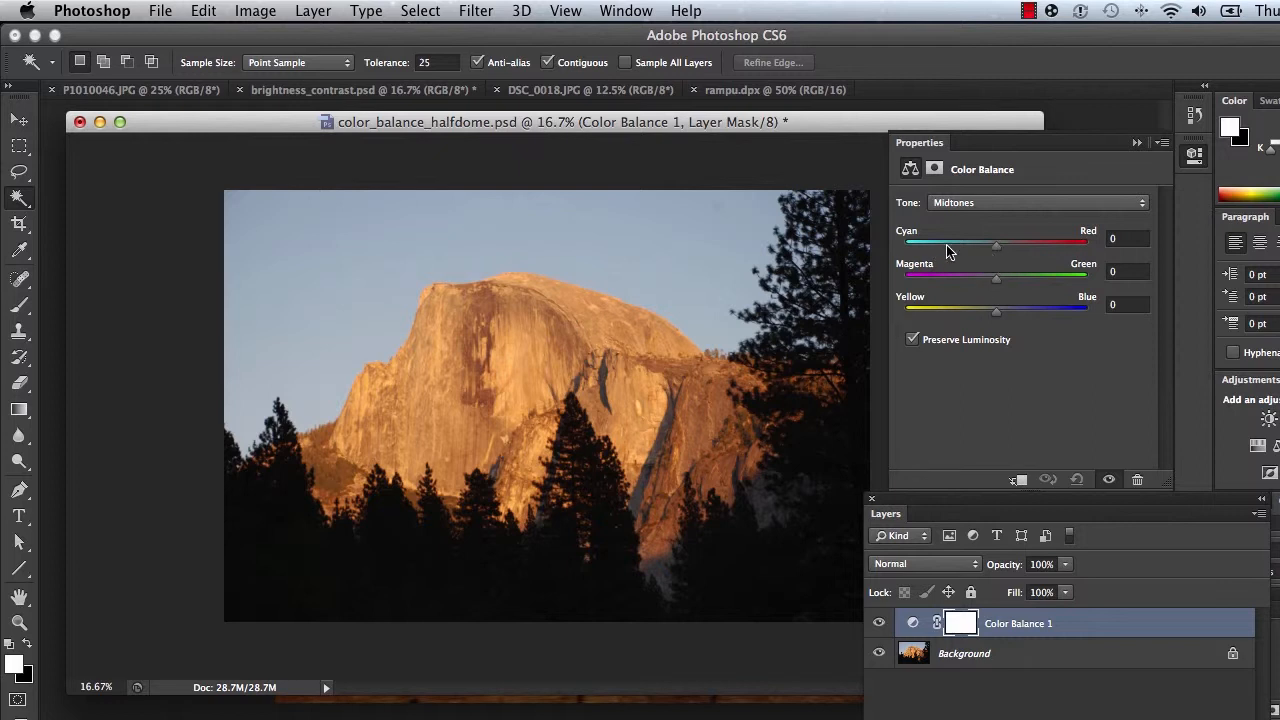
Step: Experiment with the Color Balance midtones and settle on Cyan–Red +27, Magenta–Green +4 and Yellow–Blue +1
left_click_drag(997, 246, 1052, 256)
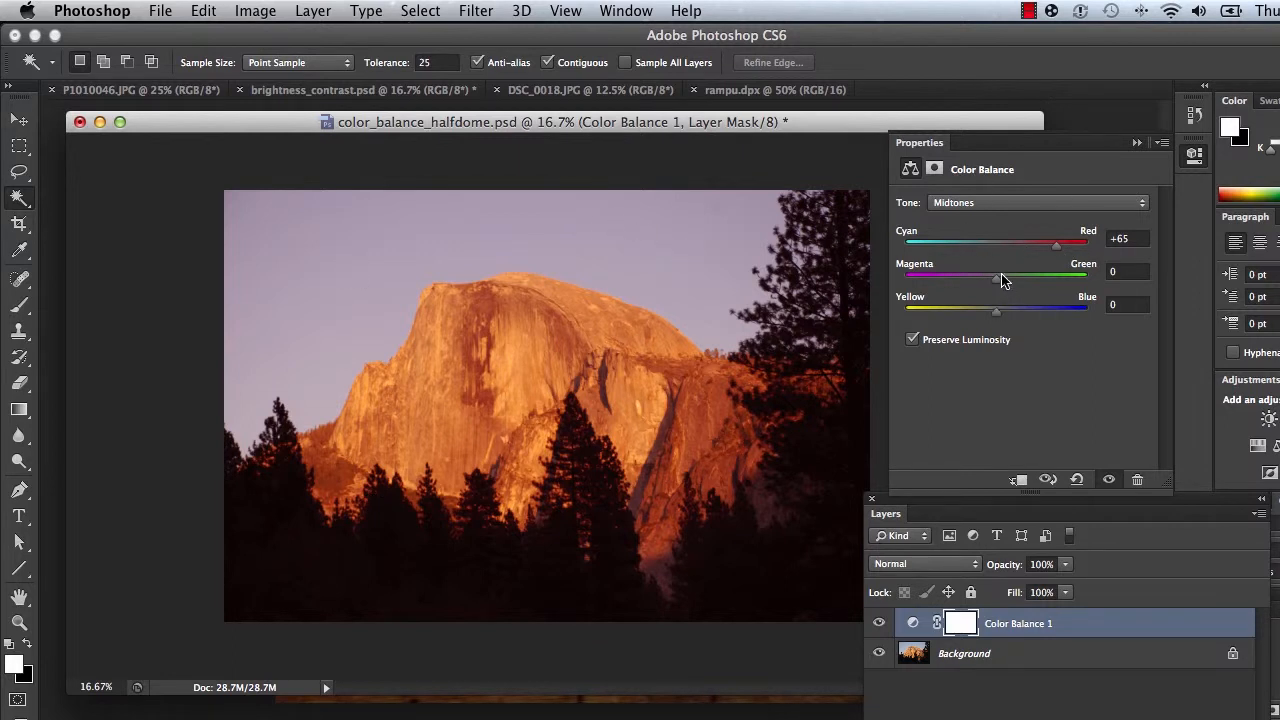
left_click_drag(997, 285, 980, 288)
left_click_drag(966, 283, 1039, 278)
left_click_drag(996, 320, 1029, 314)
left_click_drag(1066, 249, 999, 280)
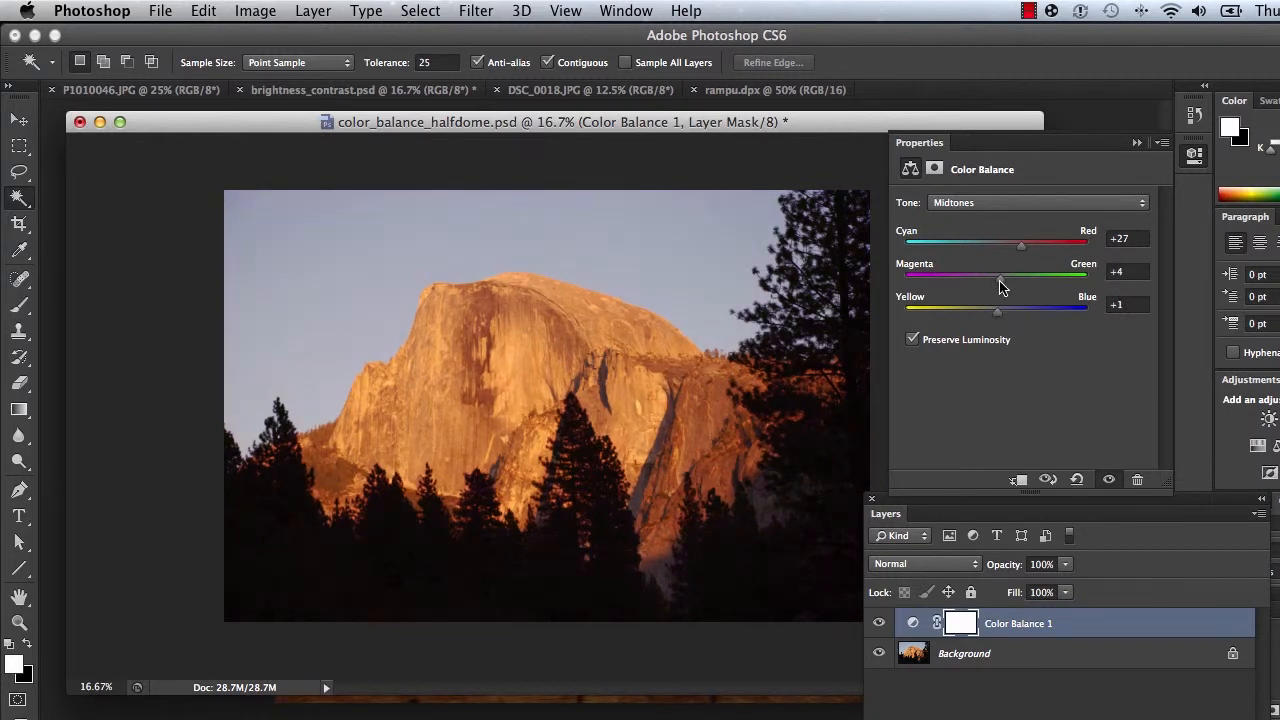
Step: Switch the Color Balance tone to Shadows, keep its values at 0, and set the Highlights Magenta–Green balance to +5
left_click(965, 210)
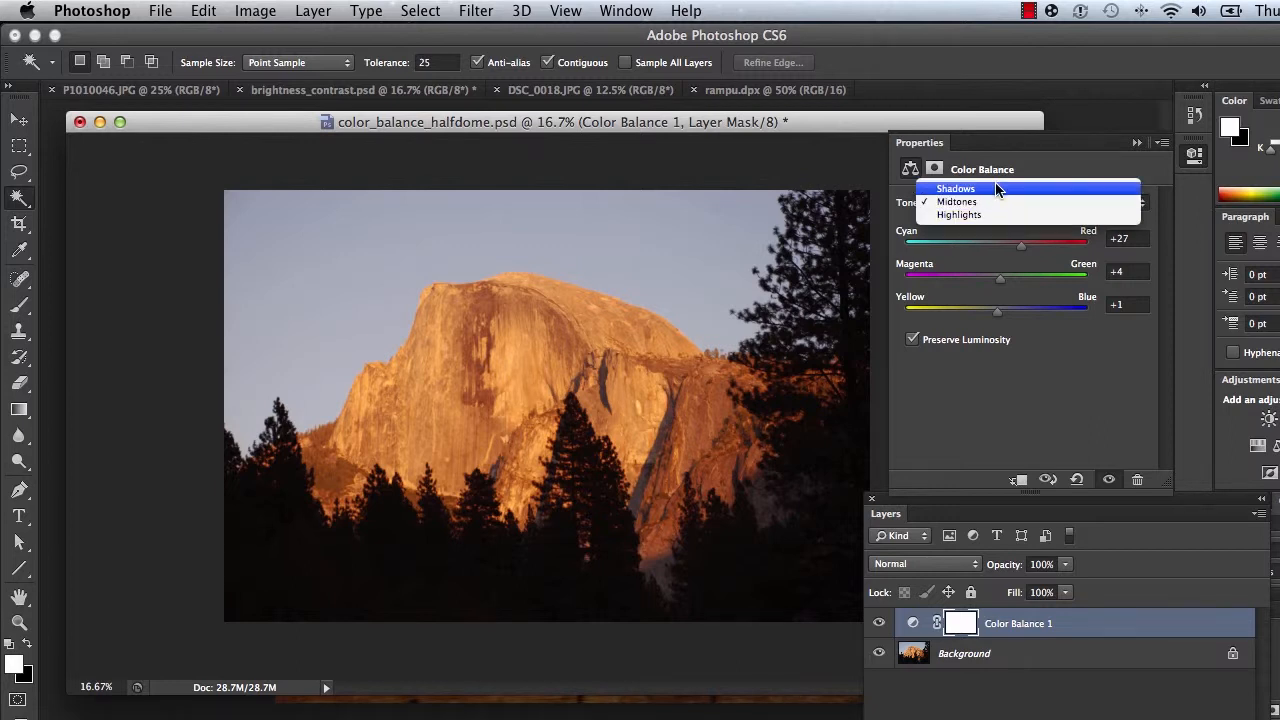
left_click(996, 189)
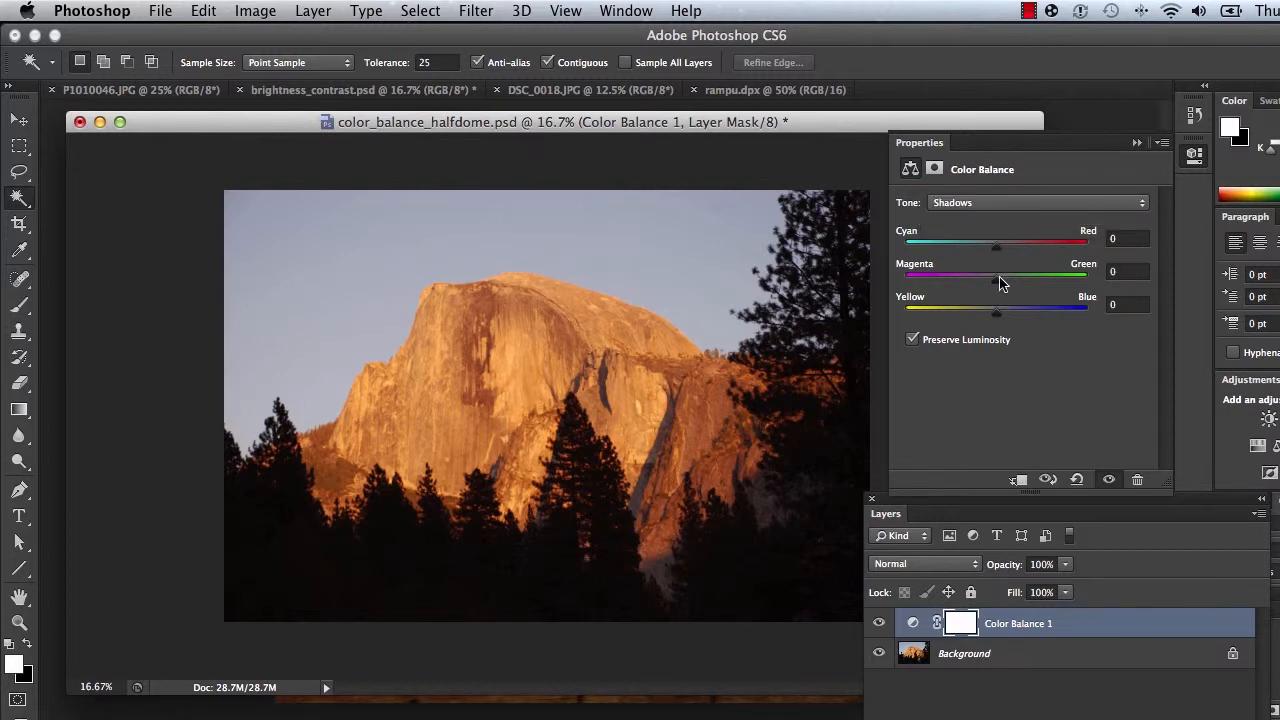
mouse_move(1001, 252)
left_mouse_down()
mouse_move(1086, 251)
mouse_move(997, 252)
left_mouse_up()
left_click(1006, 202)
left_click(1008, 229)
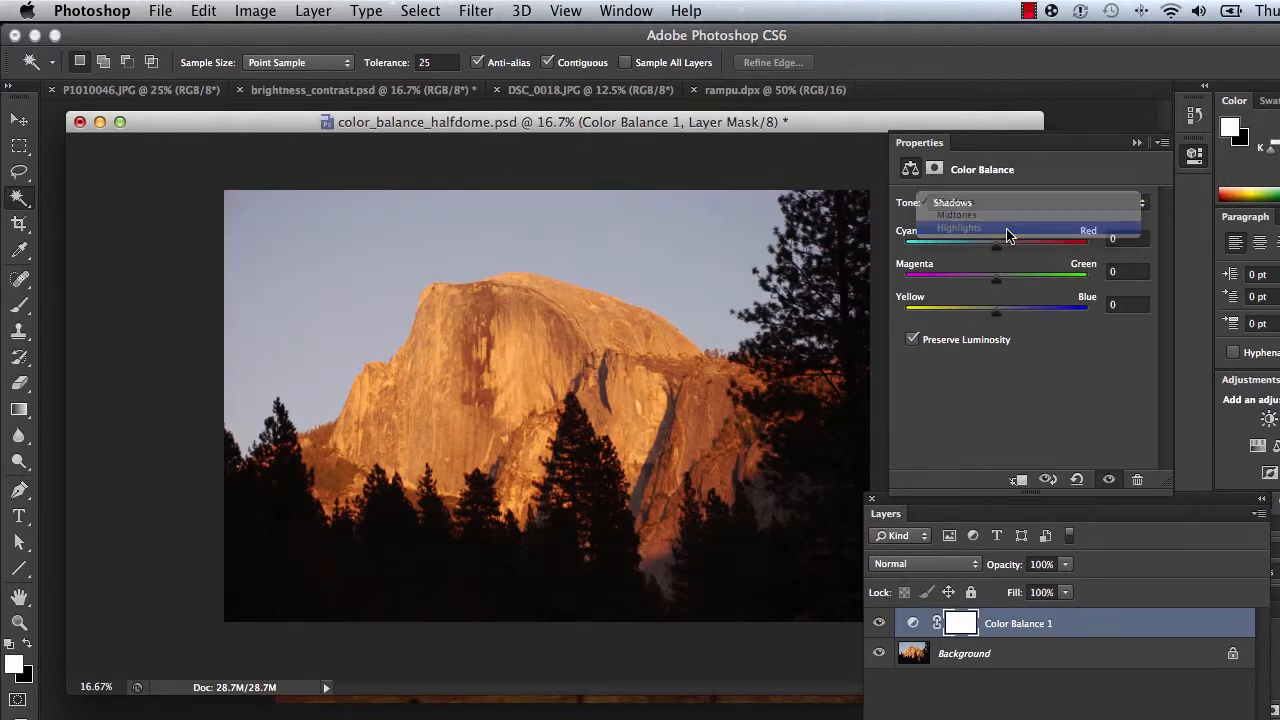
mouse_move(995, 285)
left_mouse_down()
mouse_move(1080, 285)
mouse_move(1004, 290)
left_mouse_up()
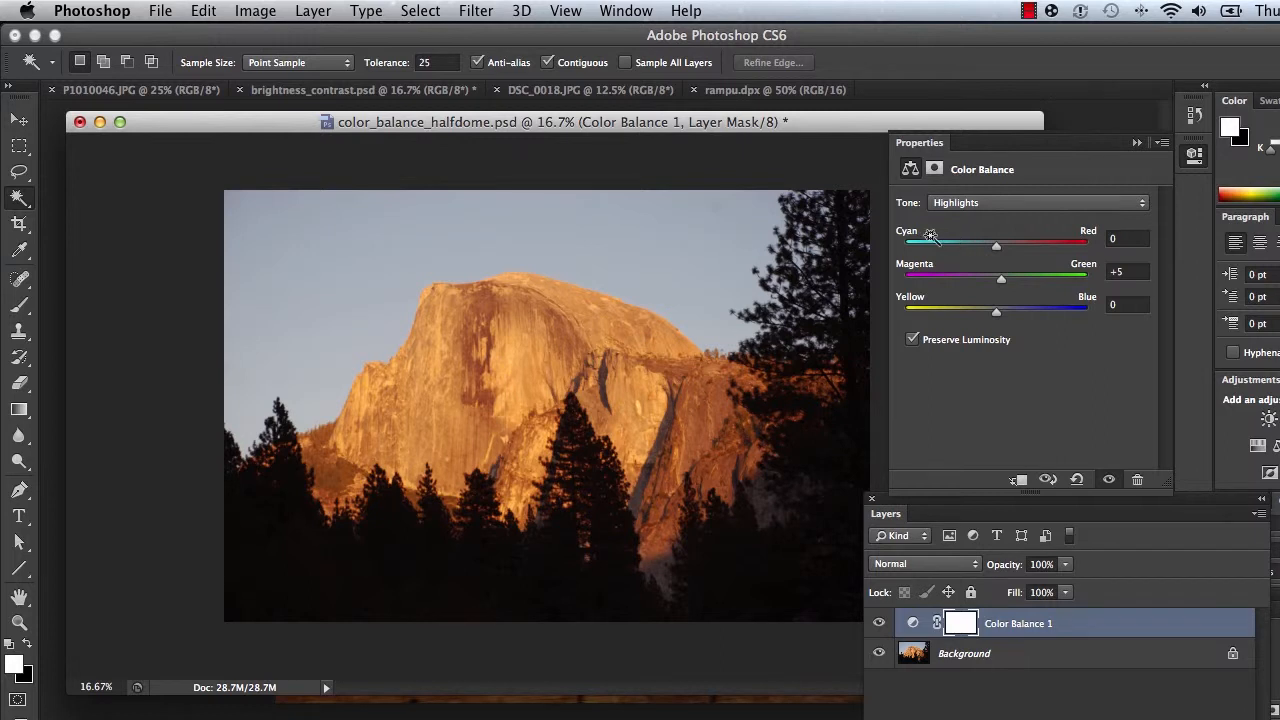
Step: Close the Half Dome document without saving, float brightness_contrast.psd in its own window, and move the Layers panel off the field photo
left_click(80, 122)
left_click(652, 334)
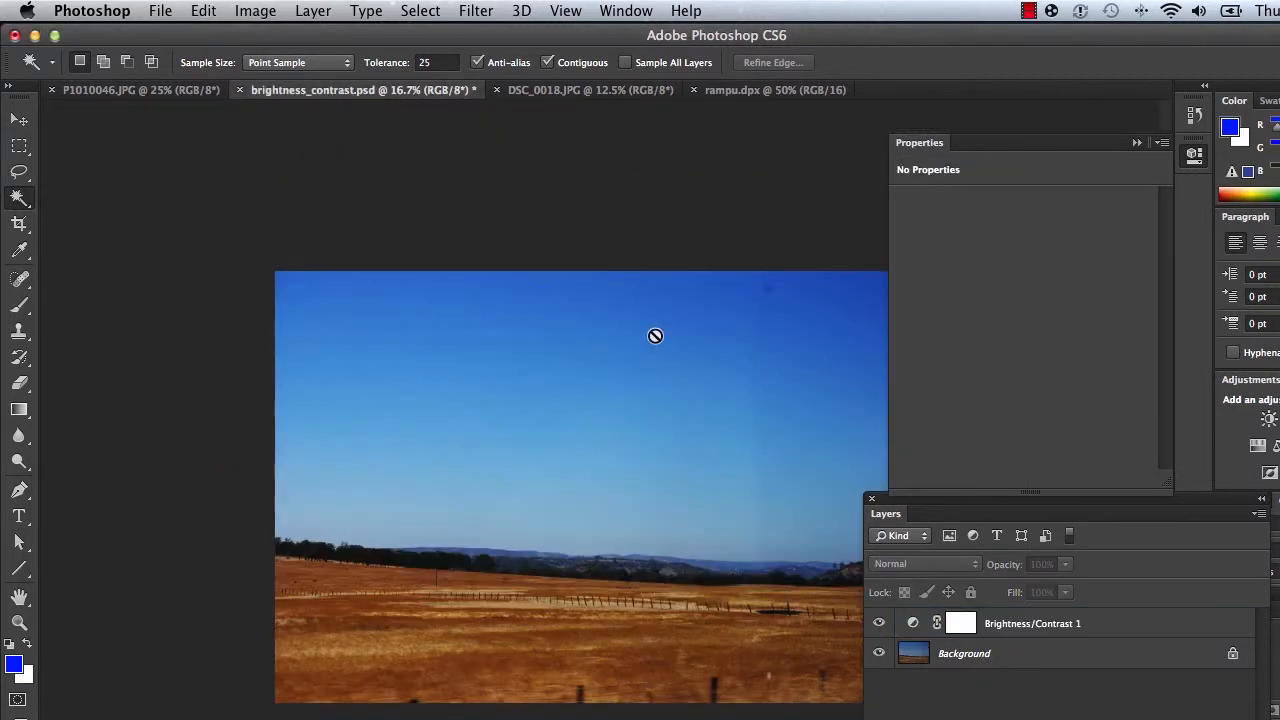
left_click_drag(980, 512, 1045, 256)
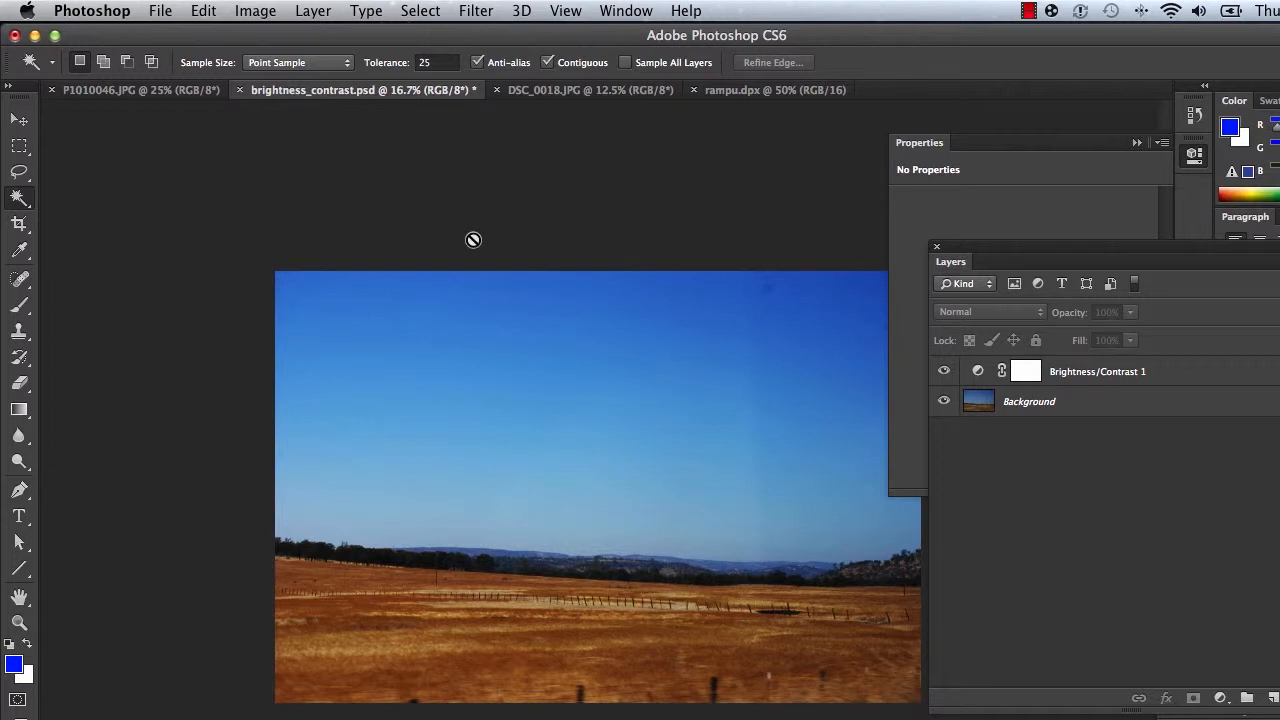
left_click_drag(350, 92, 201, 128)
left_click_drag(731, 577, 1060, 719)
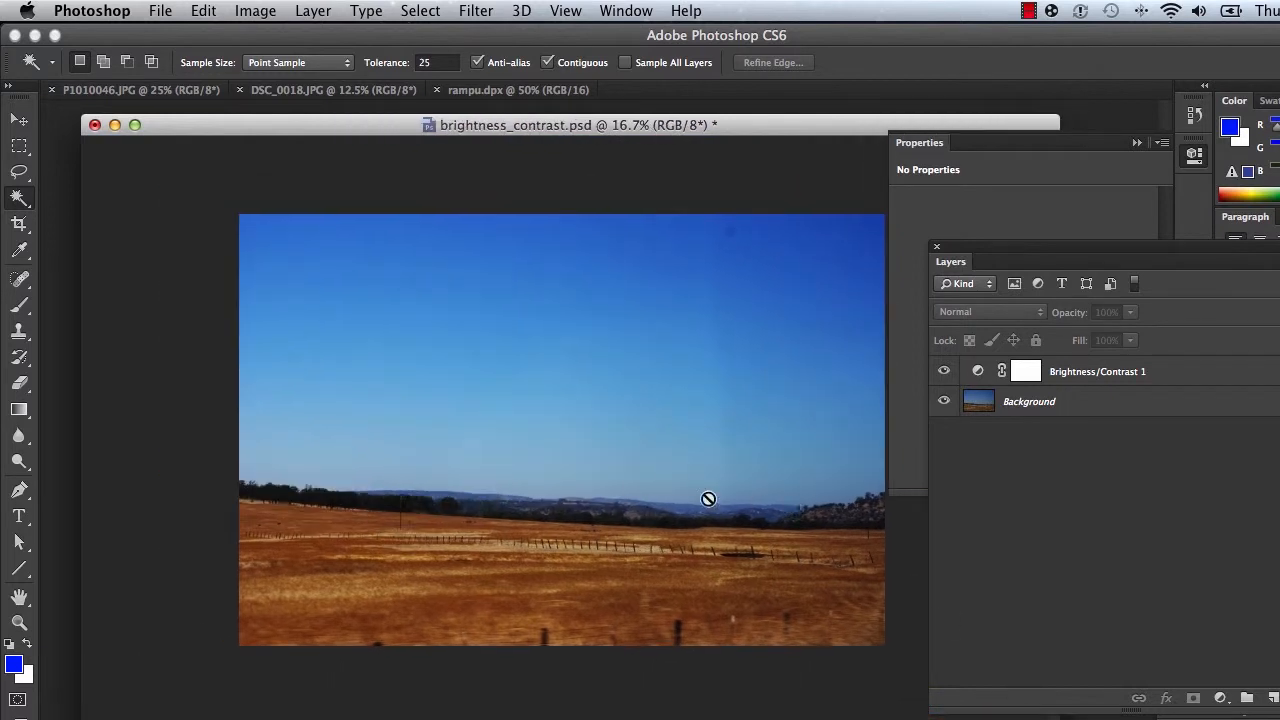
Step: Compare the field photo with and without the Brightness/Contrast 1 adjustment layer
left_click(944, 371)
left_click(944, 371)
left_click(944, 372)
left_click(944, 372)
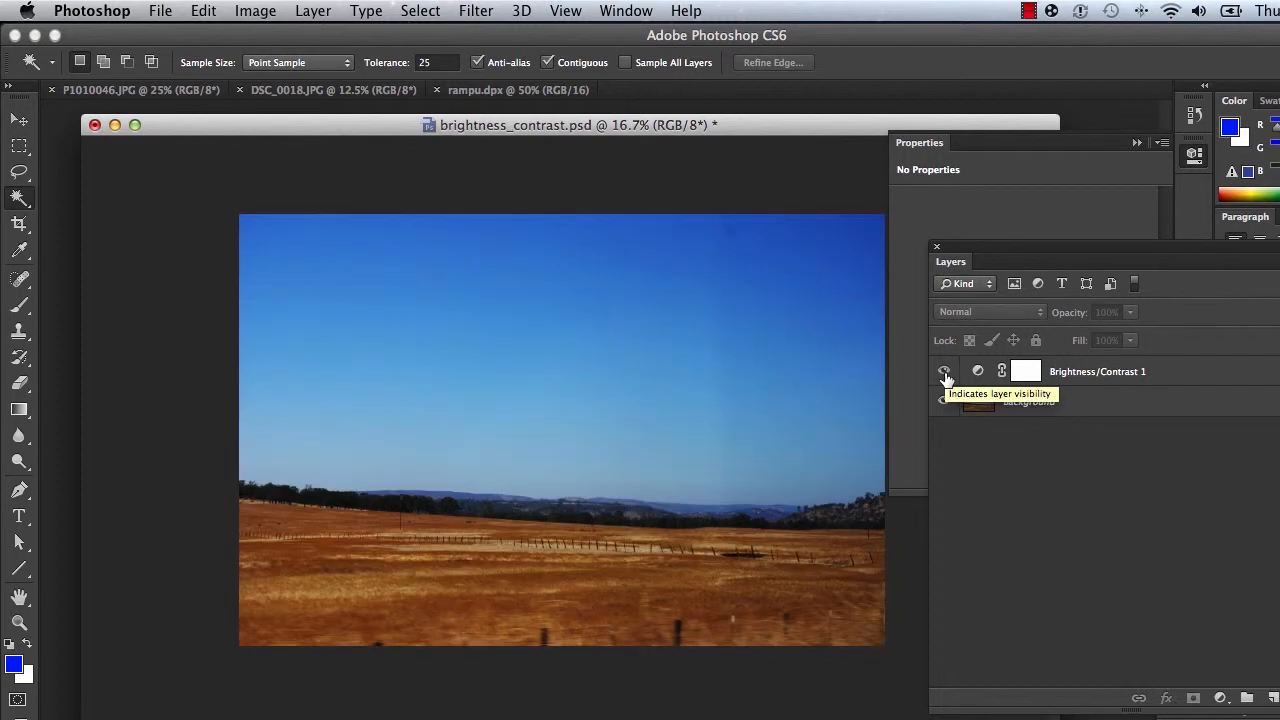
Step: Delete the Brightness/Contrast 1 adjustment layer together with its mask, leaving only the Background, and reposition the Layers panel
left_click(1110, 372)
left_click(1259, 698)
left_click(860, 335)
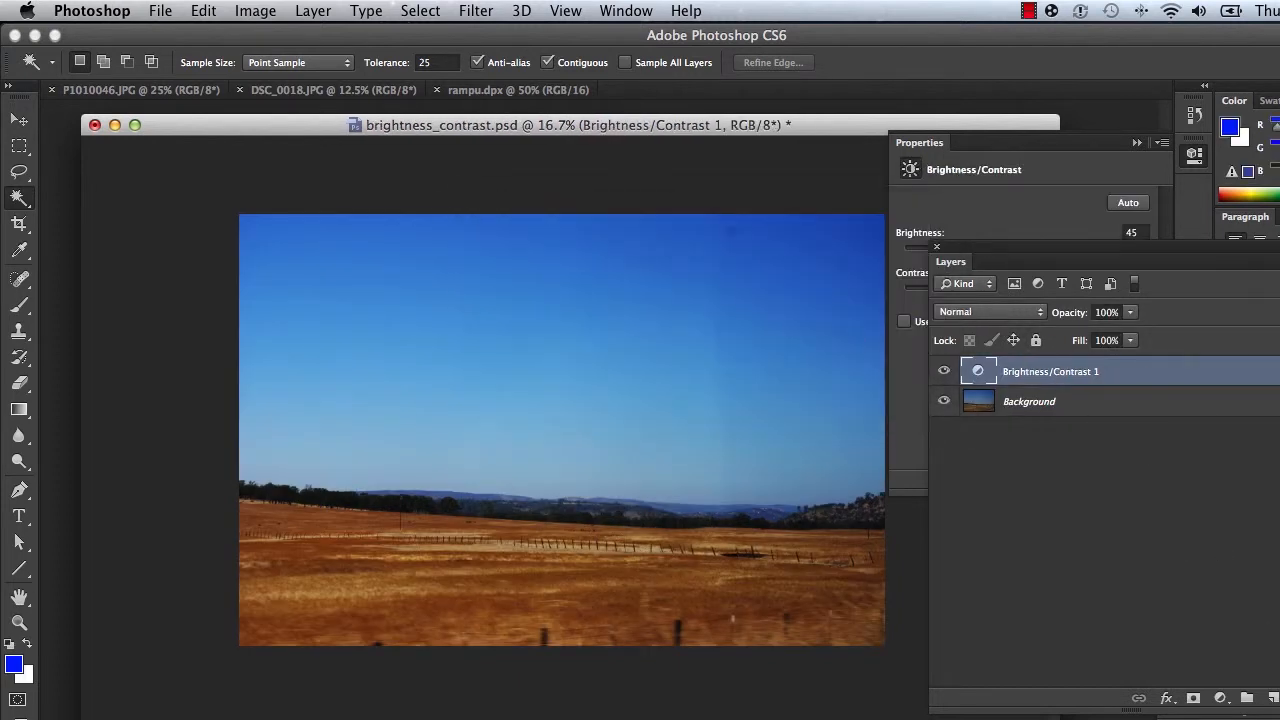
left_click(1259, 698)
left_click(897, 342)
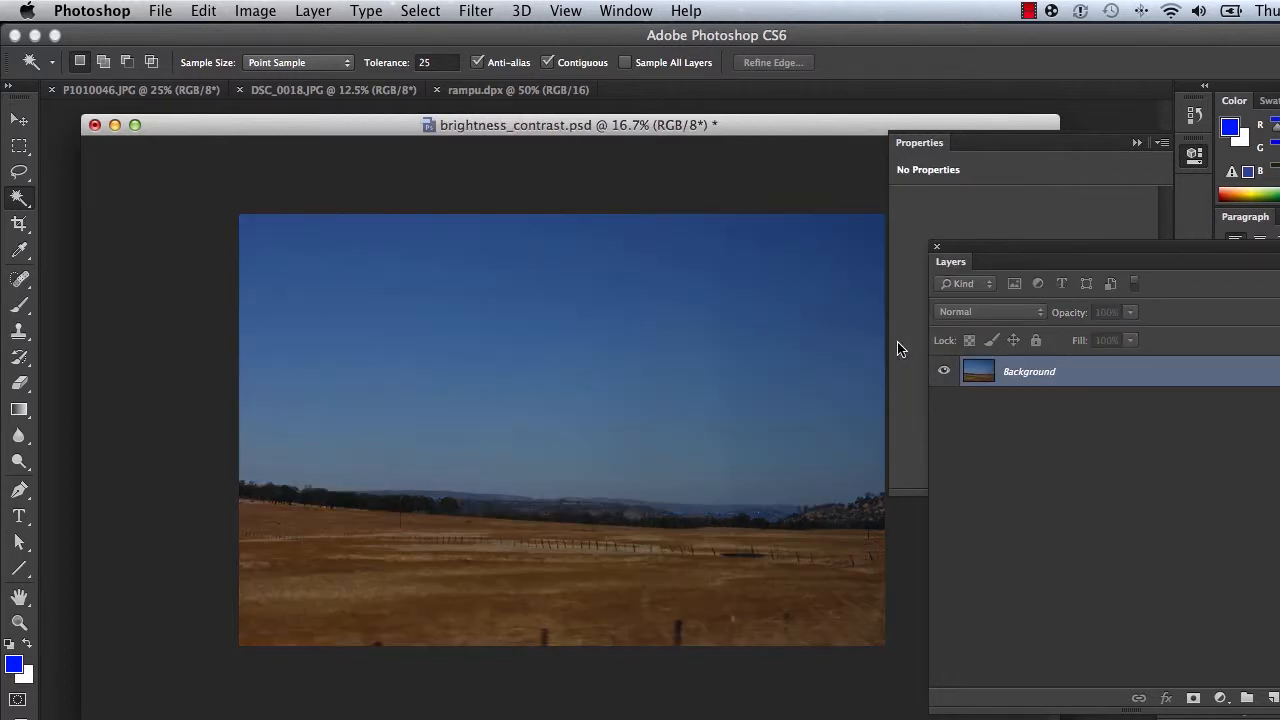
left_click_drag(1030, 250, 920, 230)
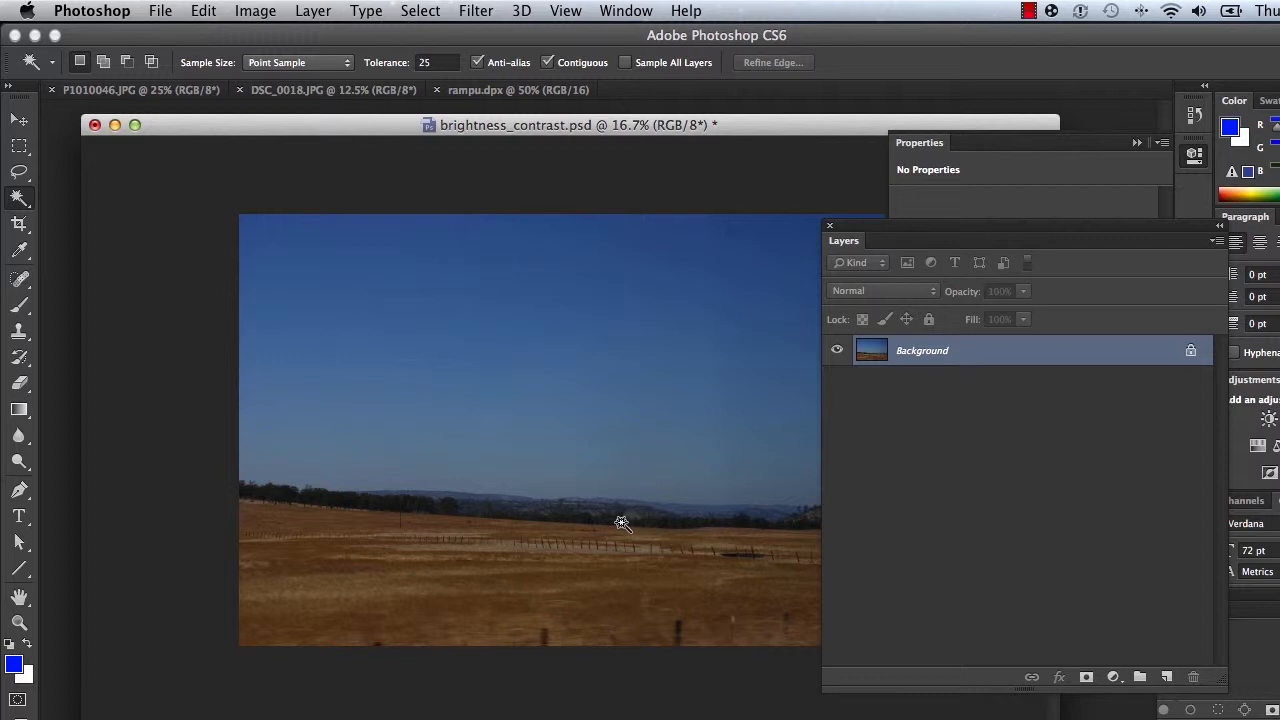
Step: Start a direct Brightness/Contrast adjustment on the field photo's Background with Brightness 38 and Contrast 23
left_click(241, 9)
mouse_move(290, 72)
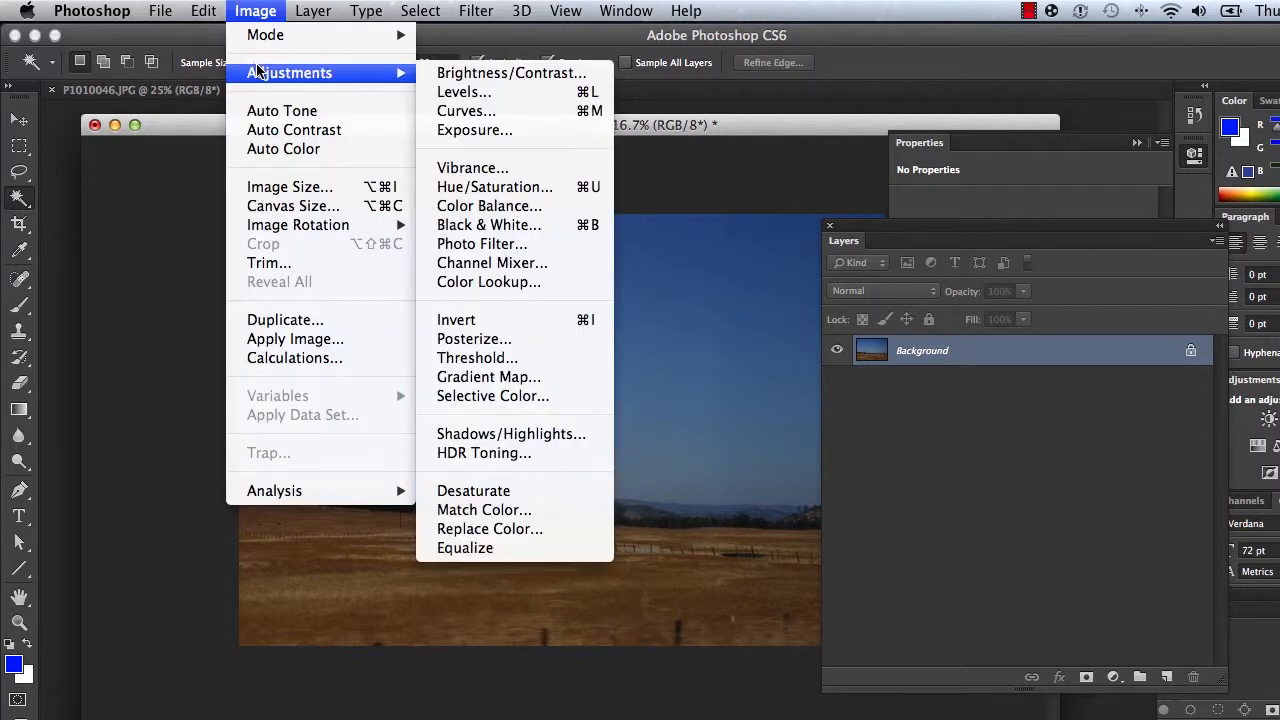
left_click(509, 74)
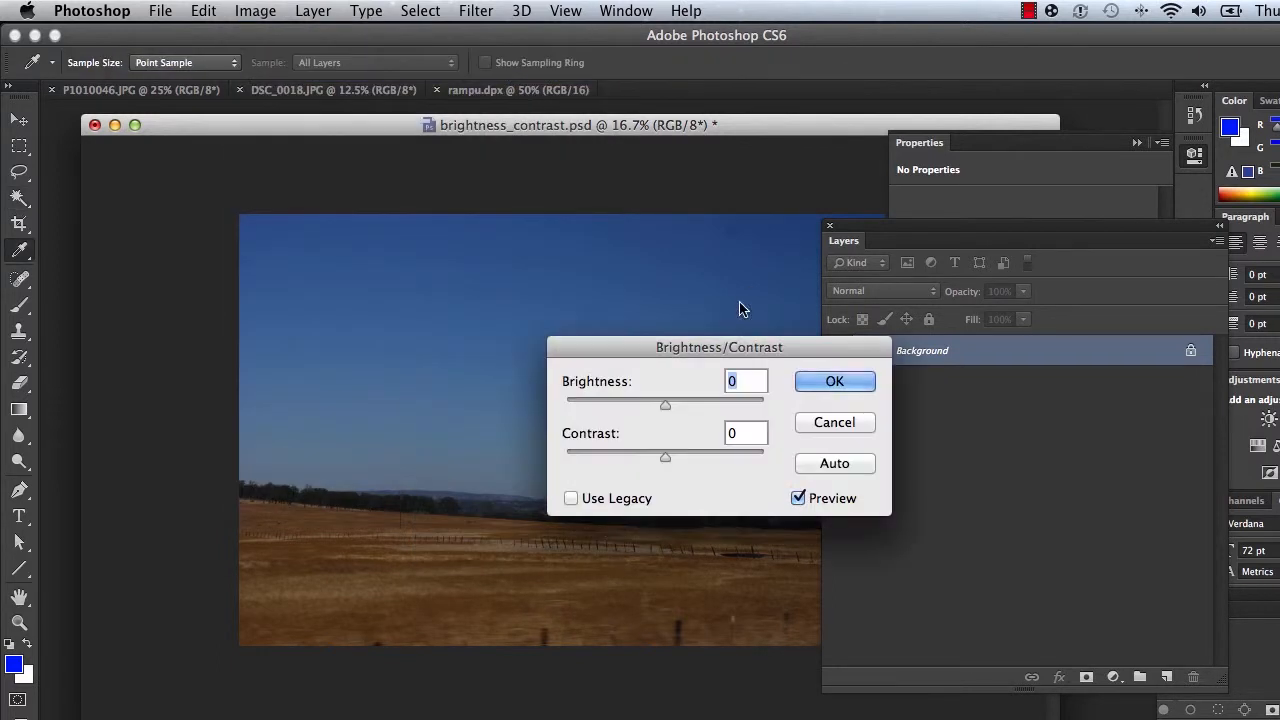
left_click_drag(700, 347, 810, 123)
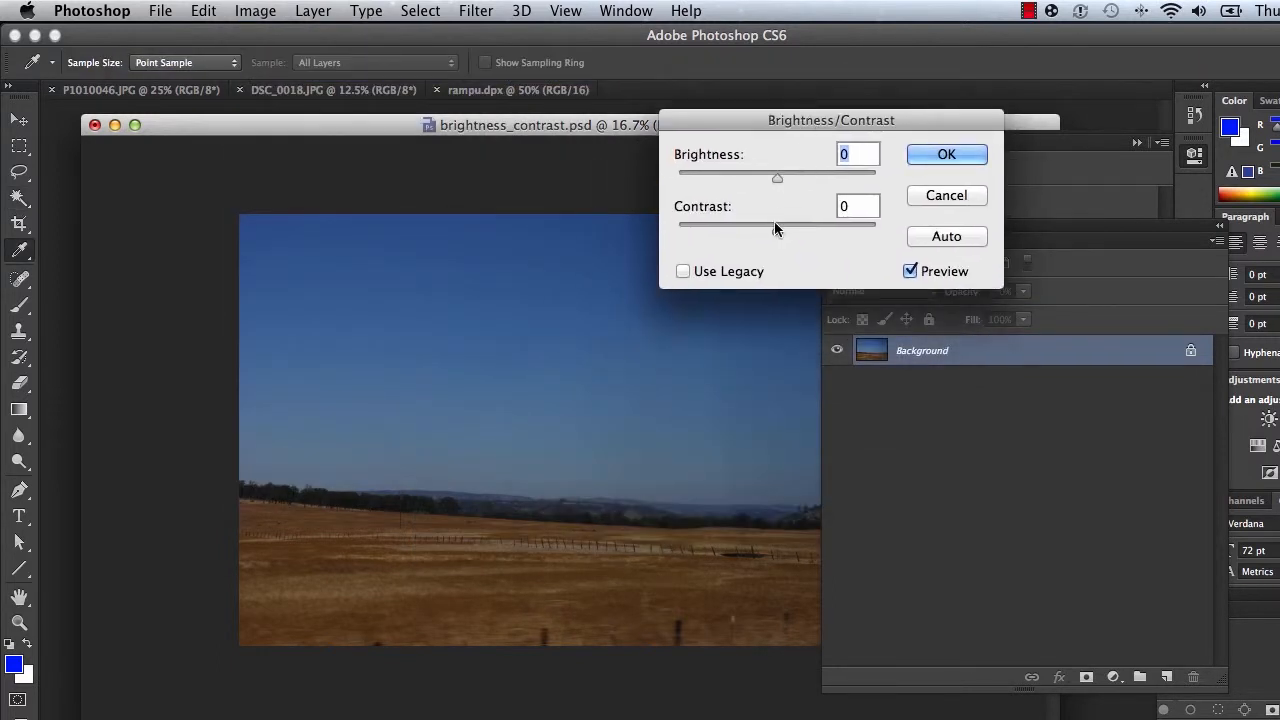
mouse_move(781, 232)
left_mouse_down()
mouse_move(830, 233)
mouse_move(789, 221)
left_mouse_up()
mouse_move(777, 177)
left_mouse_down()
mouse_move(813, 181)
mouse_move(802, 178)
left_mouse_up()
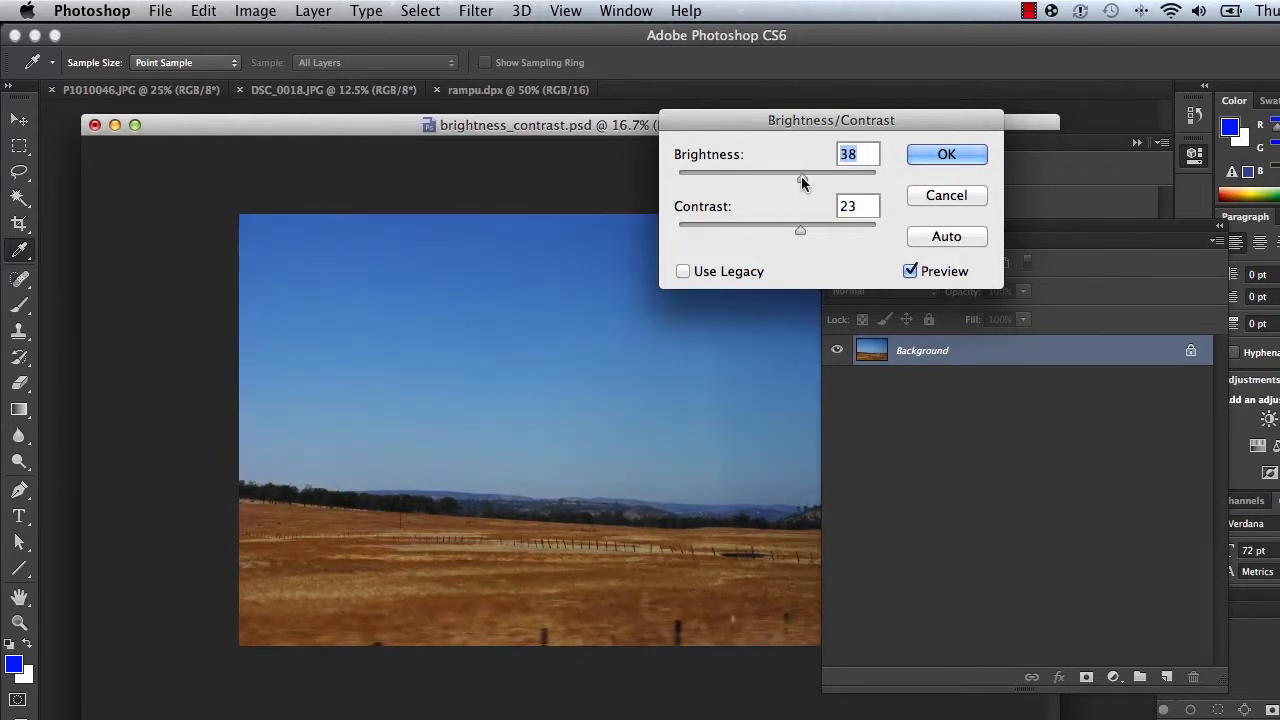
Step: Raise the contrast to 43, compare the preview with the original photo, and apply the Brightness/Contrast adjustment
left_click(910, 271)
left_click(910, 271)
left_click(910, 271)
left_click(910, 271)
left_click_drag(798, 232, 817, 232)
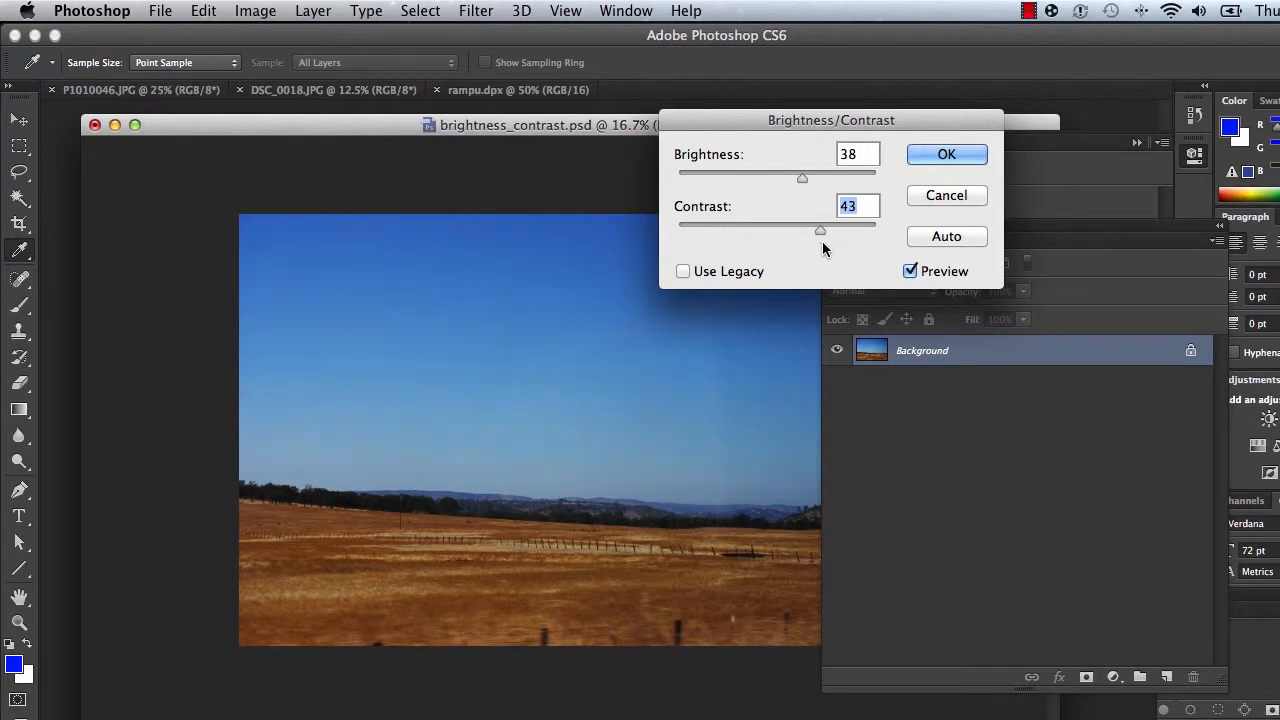
left_click(910, 271)
left_click(910, 271)
left_click(910, 271)
left_click(910, 271)
left_click(945, 155)
Step: Close brightness_contrast.psd without saving the changes
key("w")
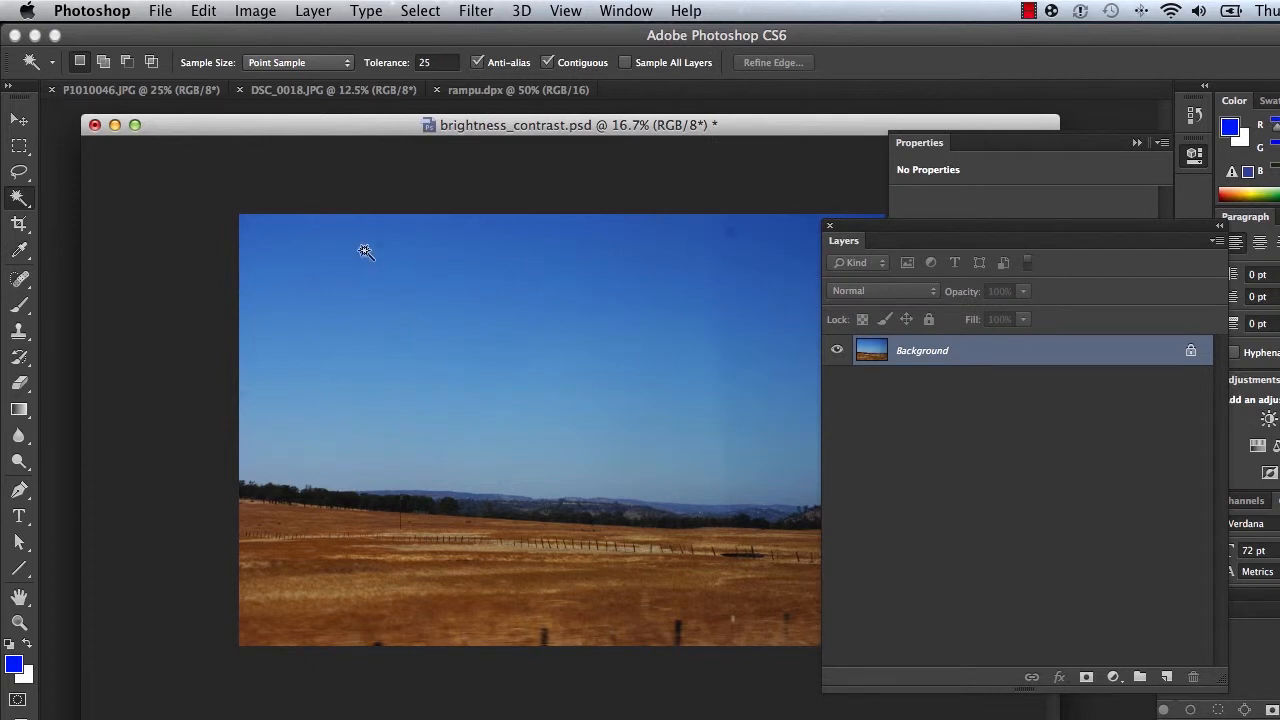
left_click(92, 124)
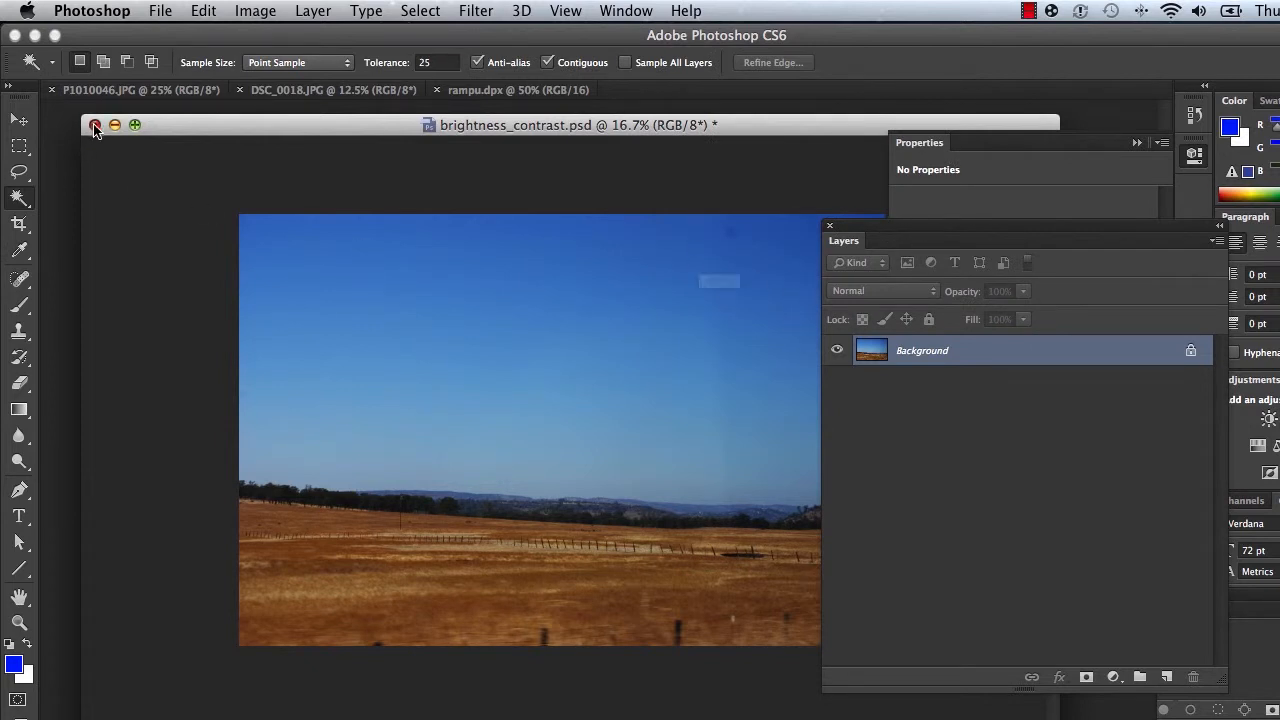
left_click(657, 333)
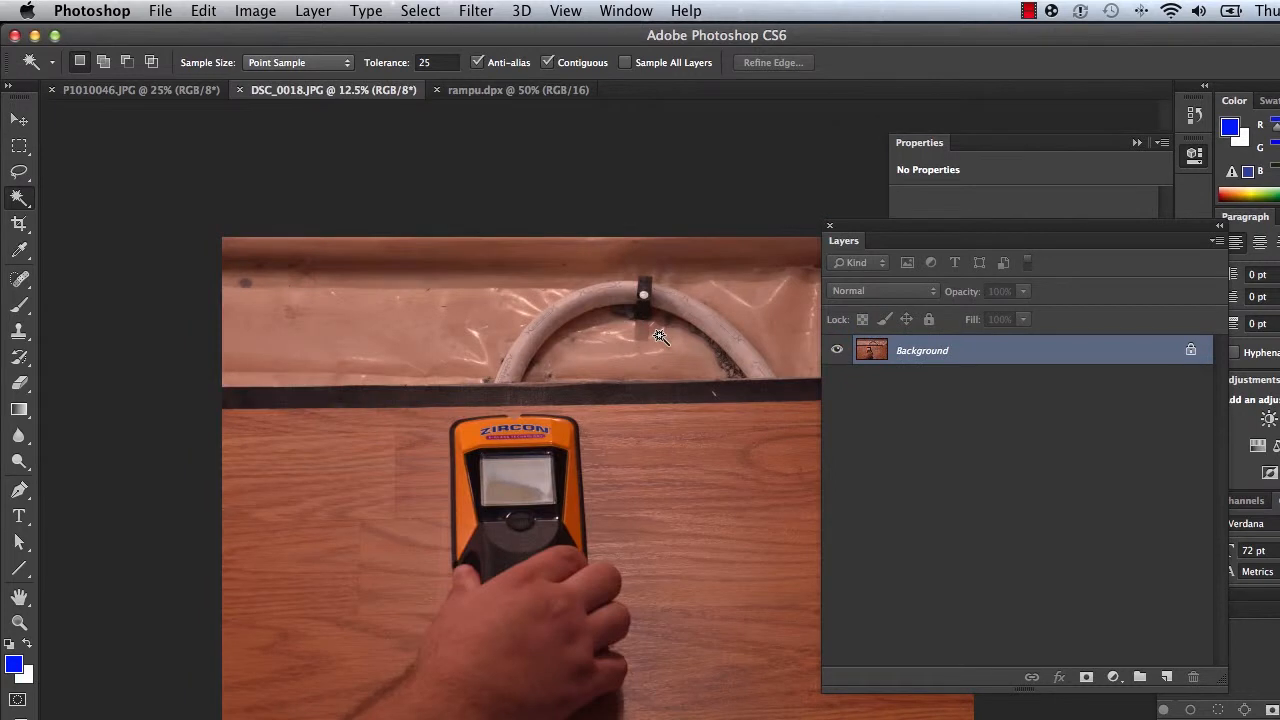
Step: Bring up the river photo P1010046.JPG and clear the Layers and Properties panels away from the image
left_click(125, 90)
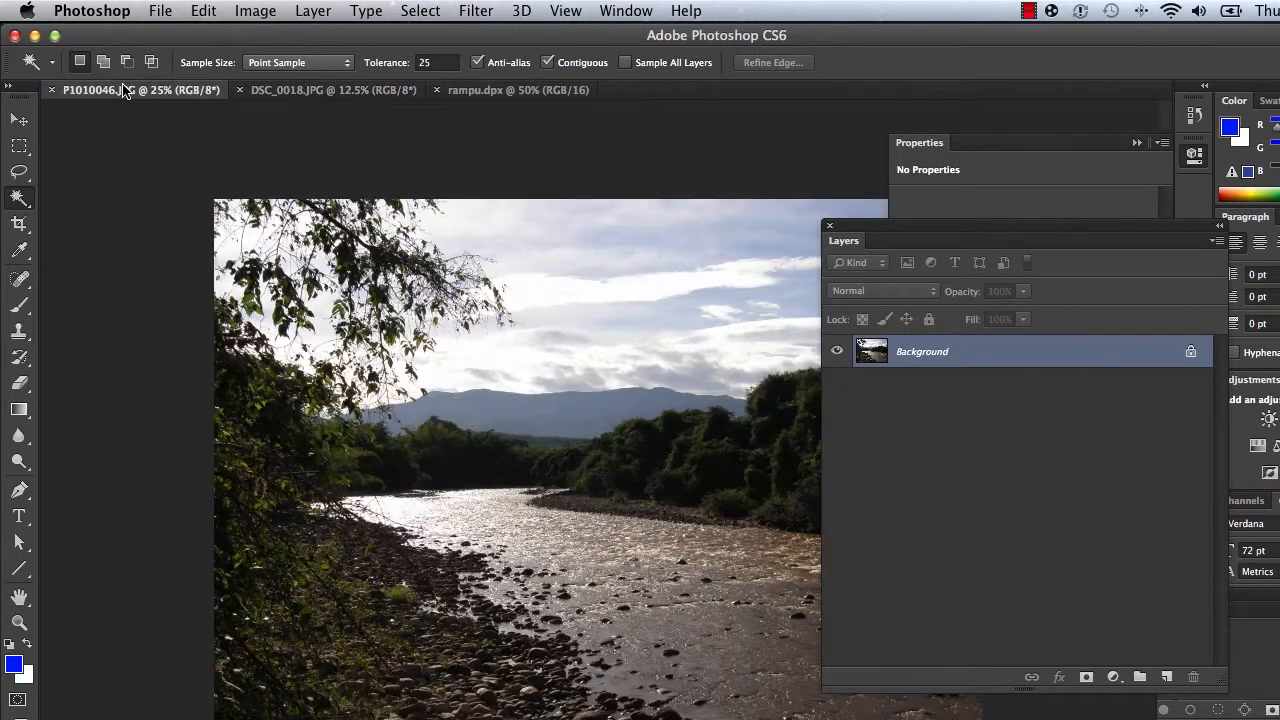
left_click(302, 96)
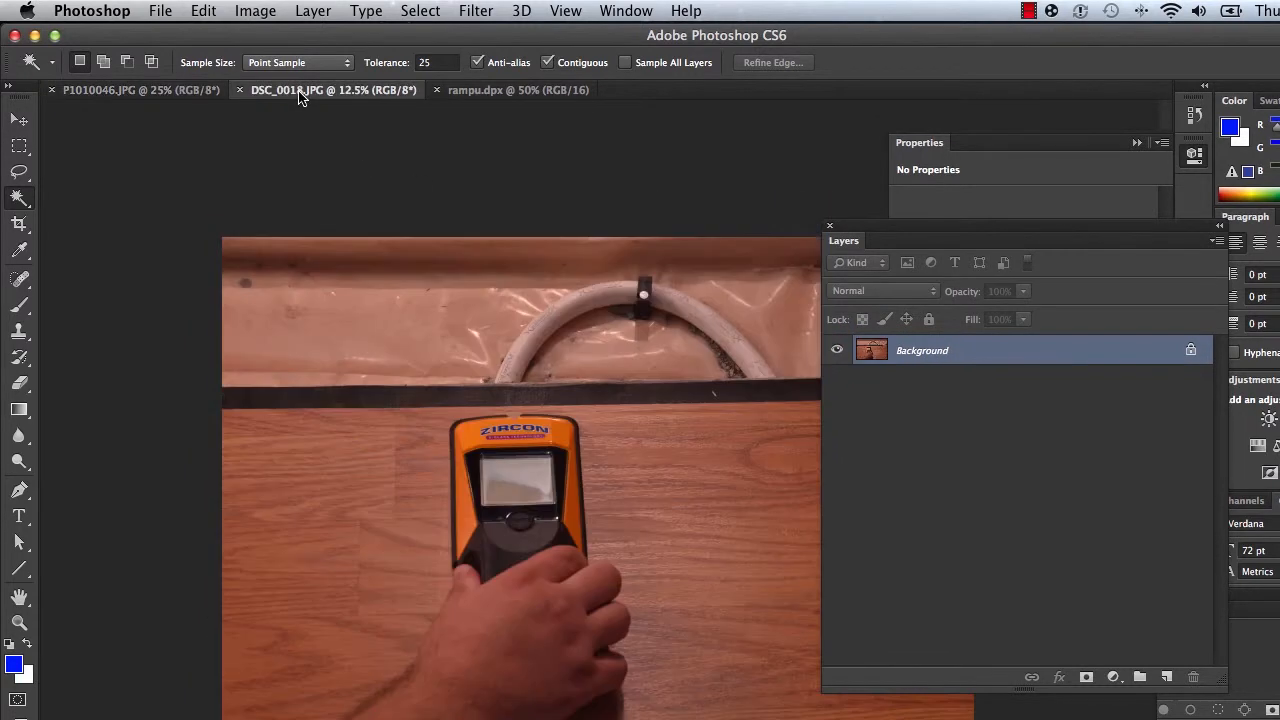
left_click(143, 96)
left_click_drag(904, 230, 1090, 241)
left_click(925, 143)
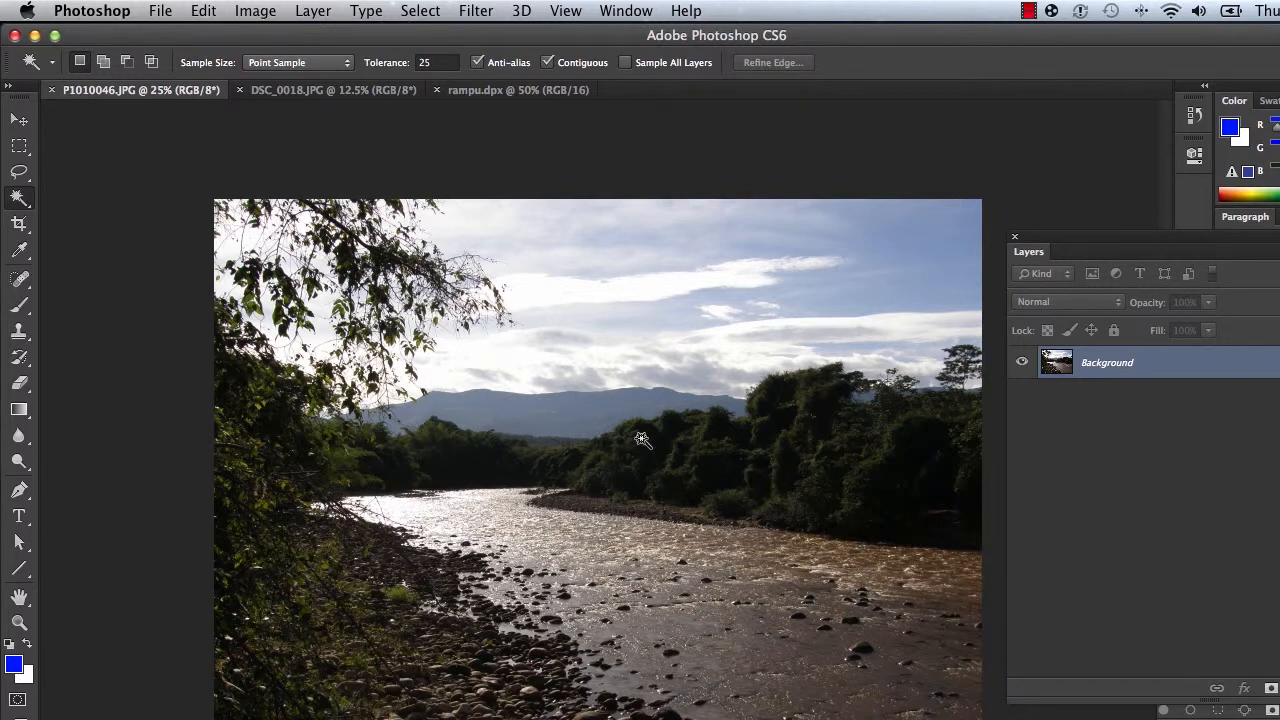
Step: Start a Shadows/Highlights adjustment on the river photo, try a Shadows amount of 80%, and settle on 12%
left_click(255, 10)
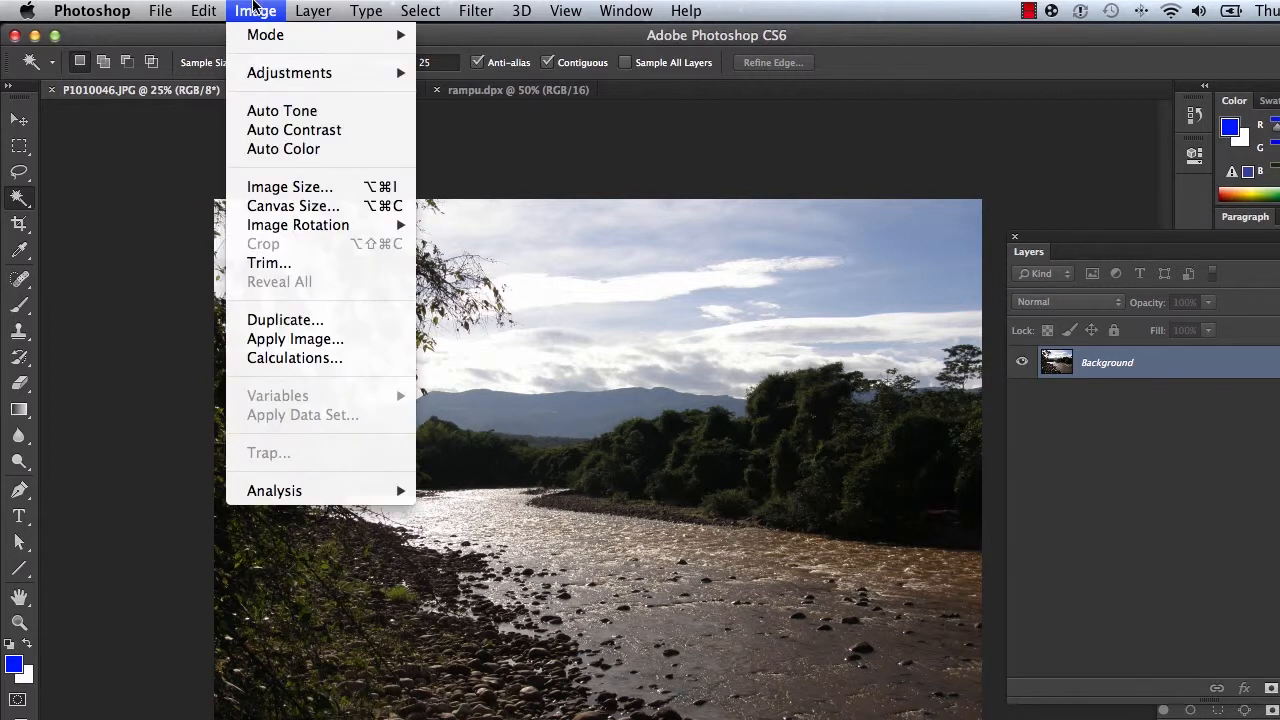
mouse_move(271, 73)
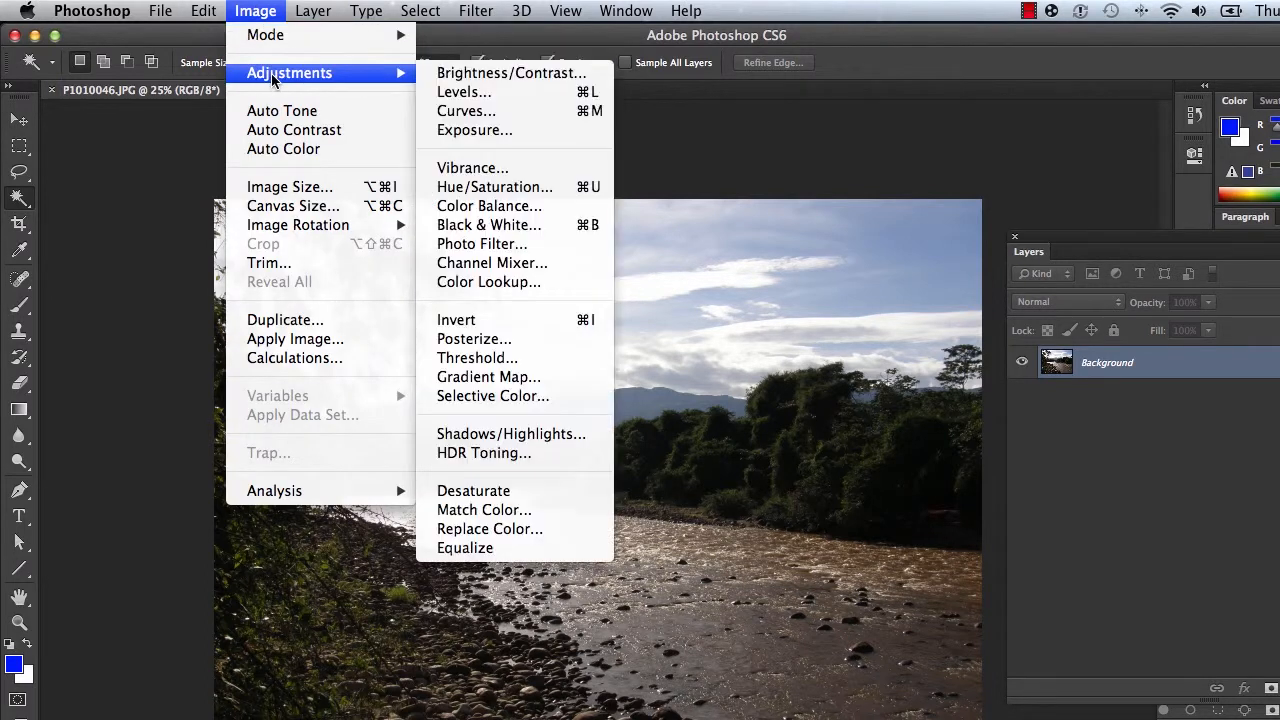
left_click(566, 434)
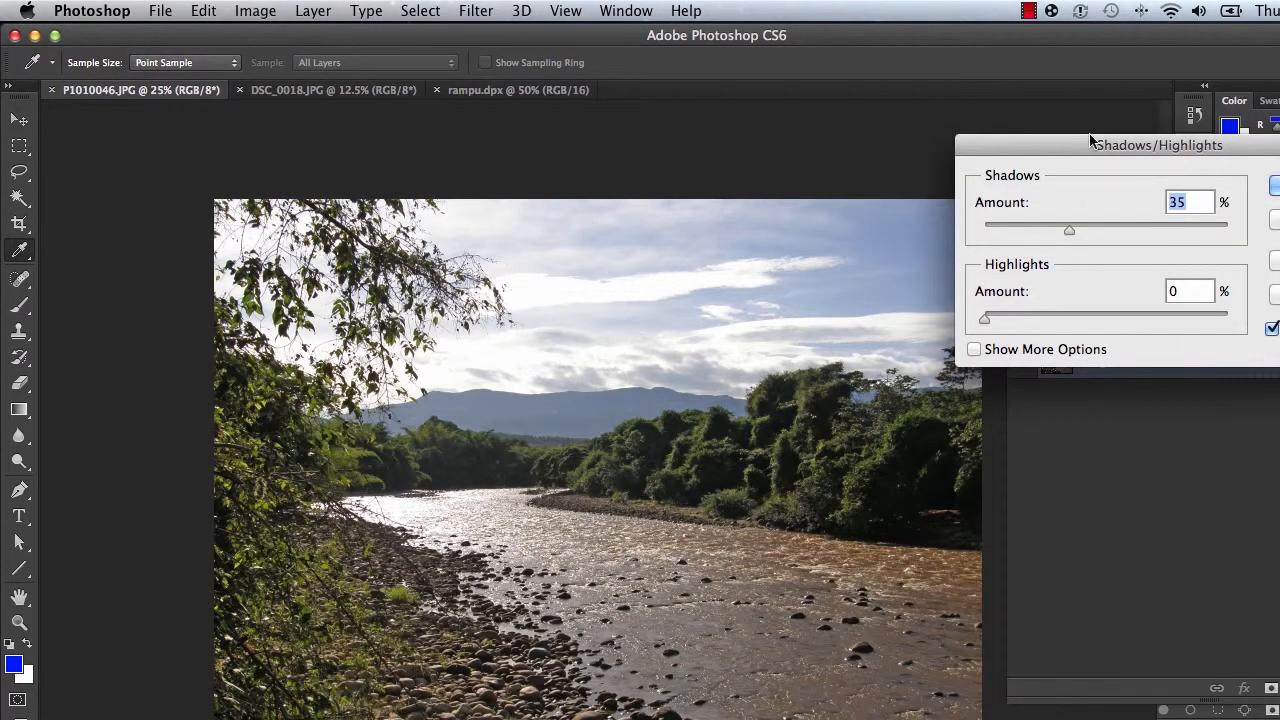
left_click_drag(1092, 140, 943, 137)
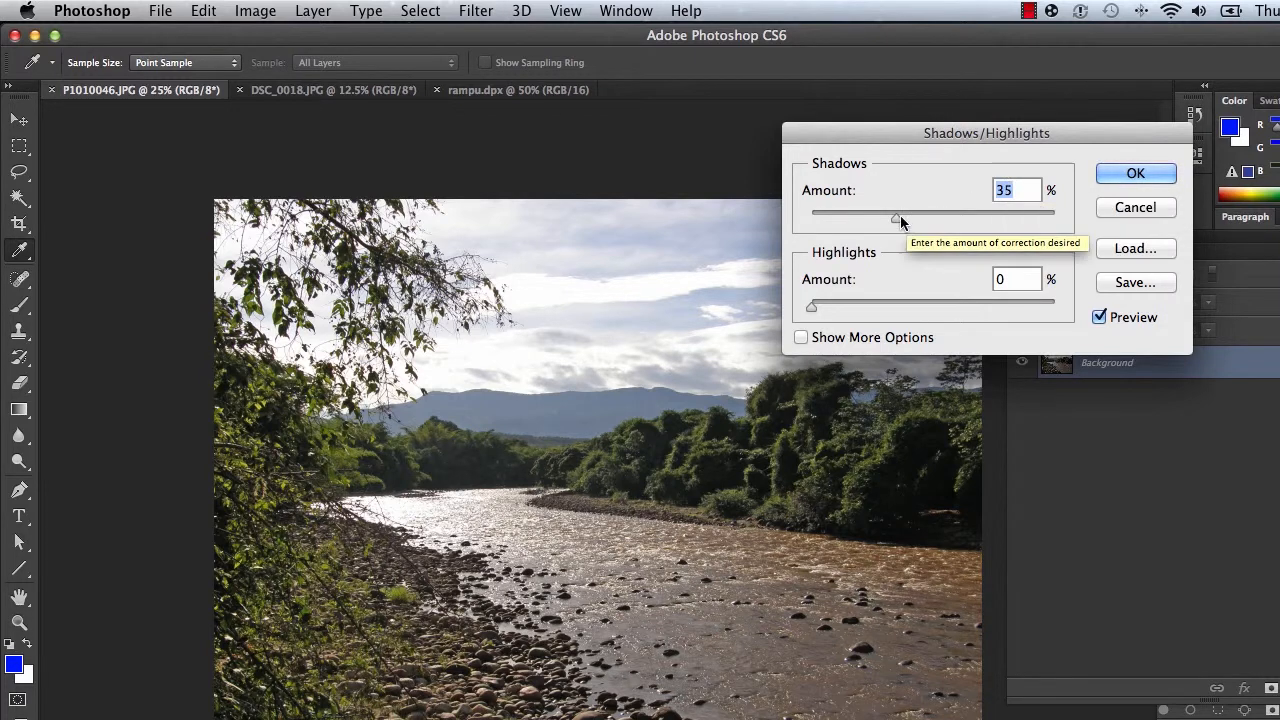
type("80")
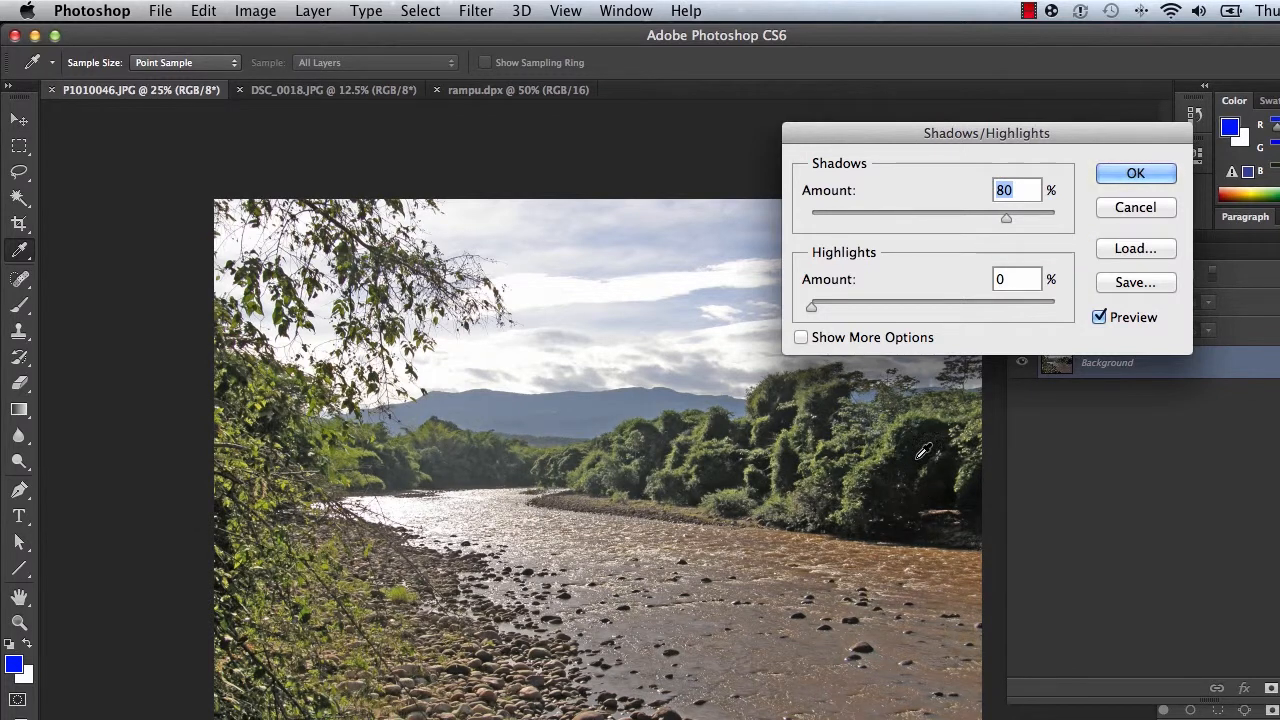
left_click_drag(895, 214, 839, 220)
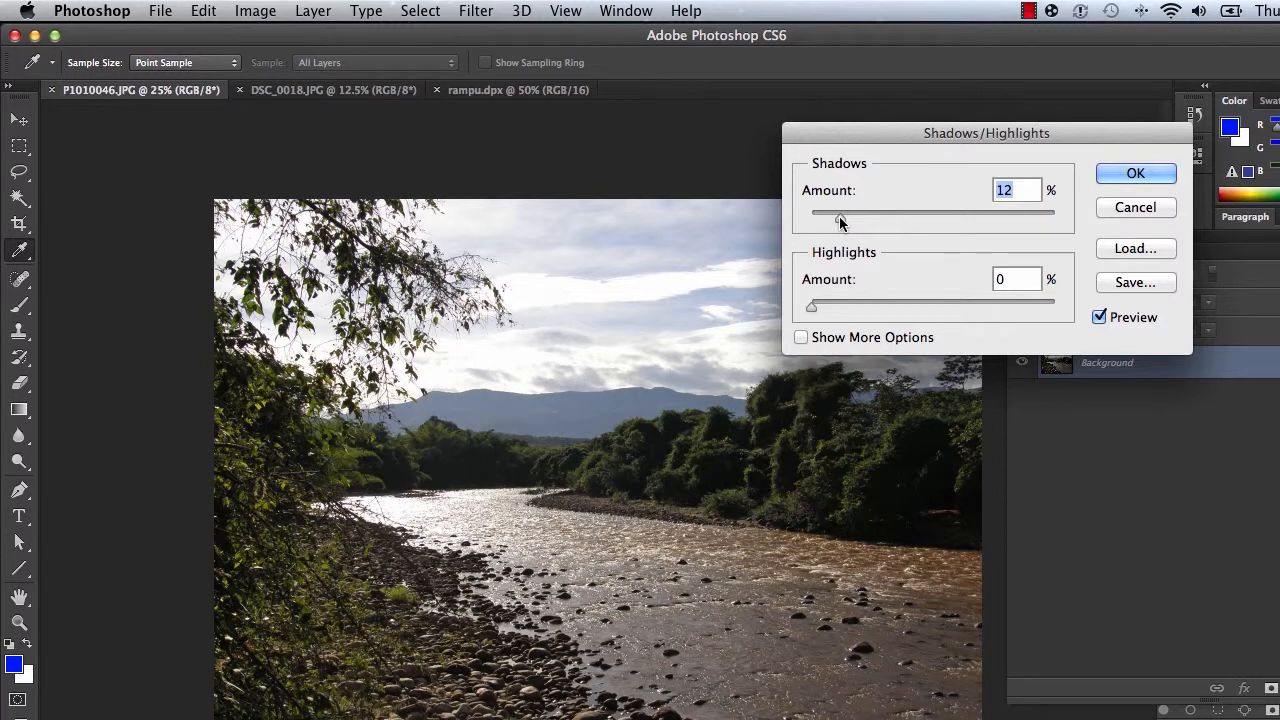
Step: Try a Highlights amount of 45% on the river photo and compare the preview with the original
left_click_drag(813, 308, 921, 313)
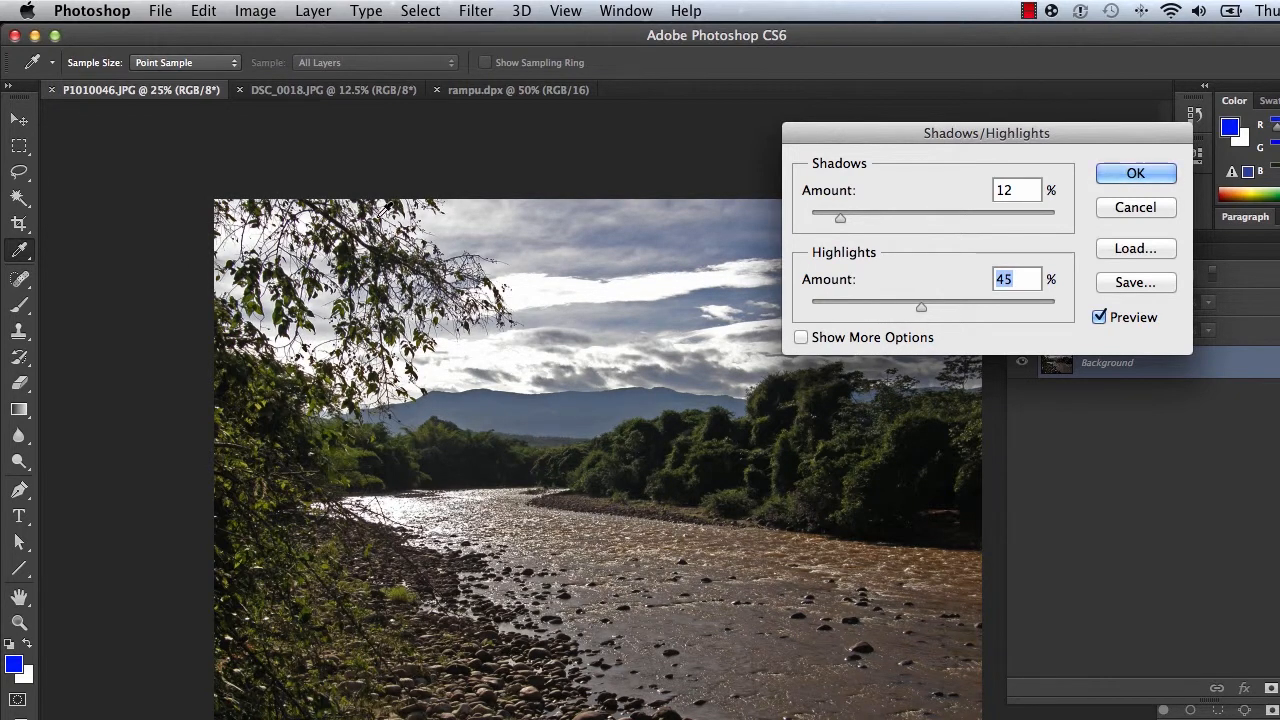
left_click(1104, 318)
left_click(1103, 318)
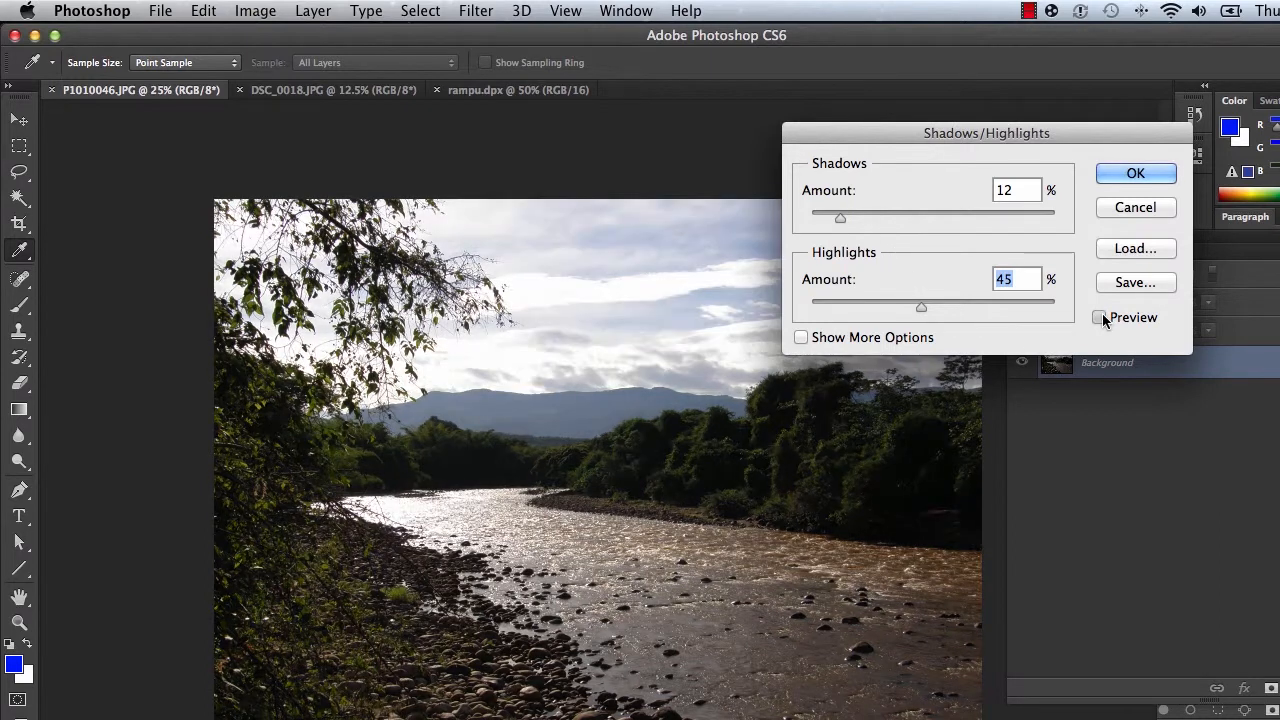
left_click(1104, 318)
left_click(1104, 318)
left_click(1104, 318)
left_click(1104, 318)
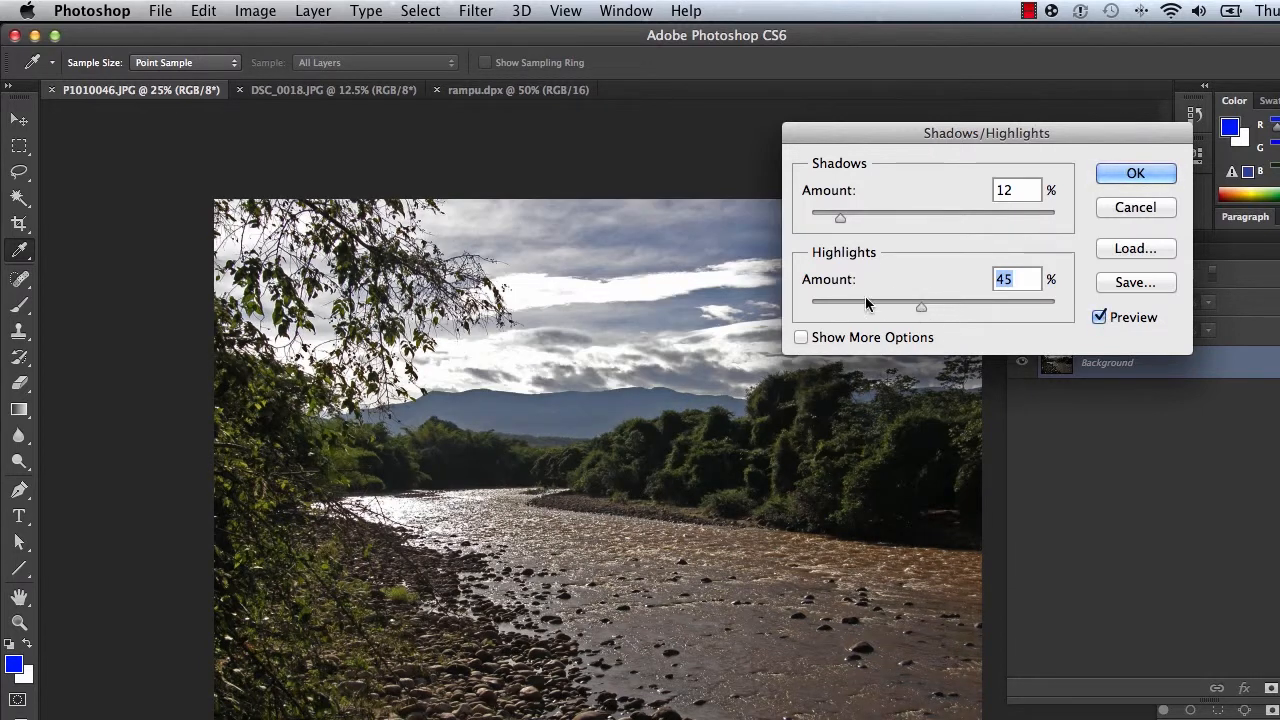
Step: Set the Highlights amount to 39%, compare the preview with the original, and apply the Shadows/Highlights adjustment
left_click_drag(920, 310, 907, 311)
left_click(1099, 316)
left_click(1099, 316)
left_click(1099, 317)
left_click(1099, 317)
left_click(1099, 317)
left_click(1099, 317)
left_click(1100, 317)
left_click(1100, 317)
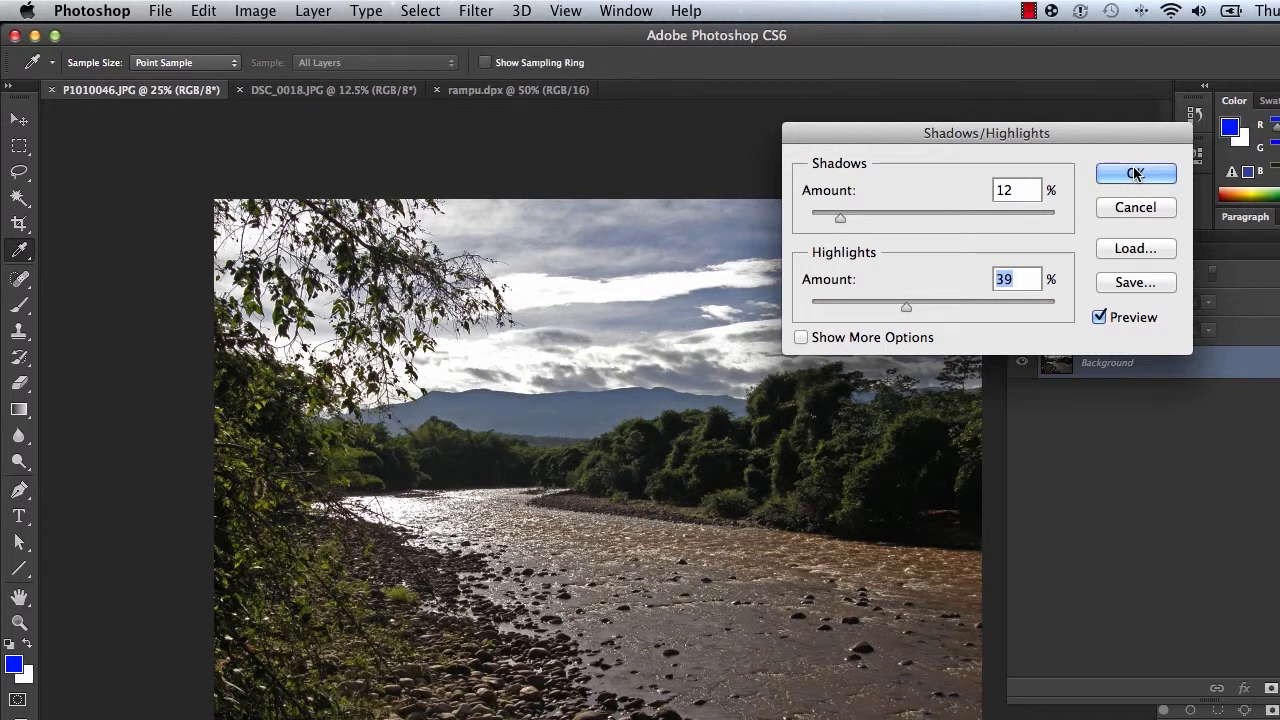
left_click(1135, 173)
Step: Close the river photo P1010046.JPG without saving the changes
key("w")
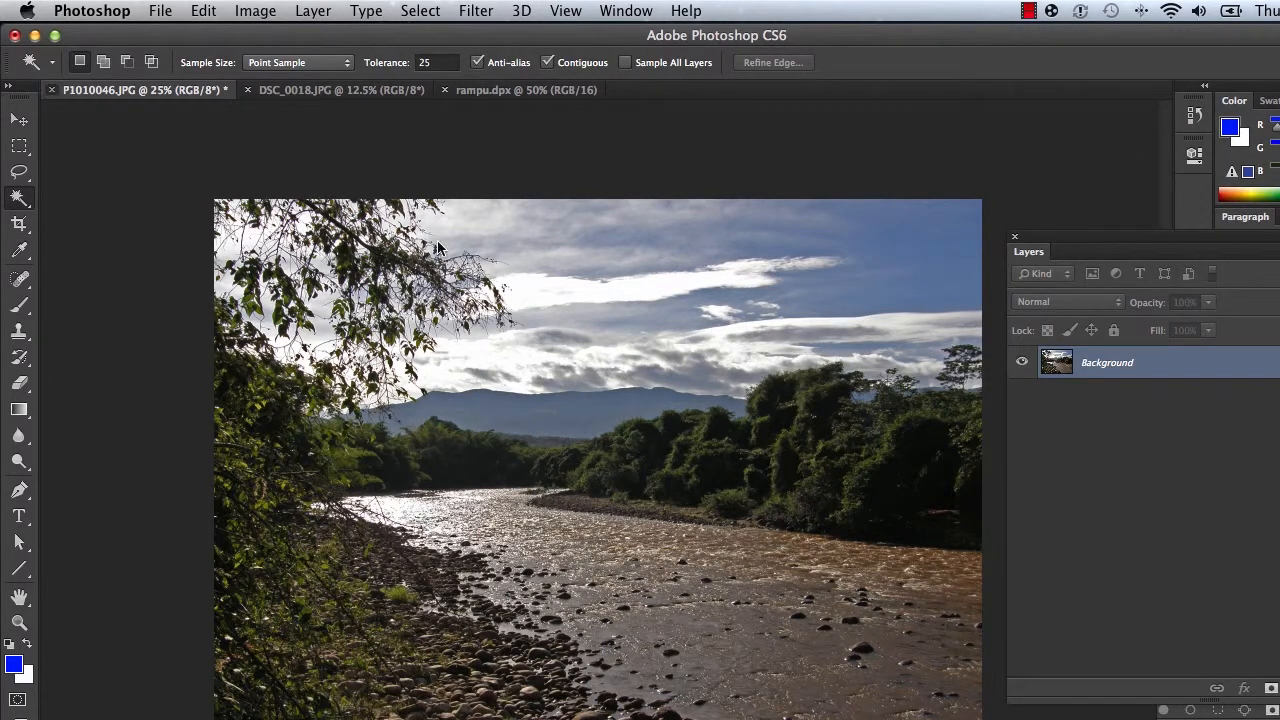
key("super+w")
left_click(660, 325)
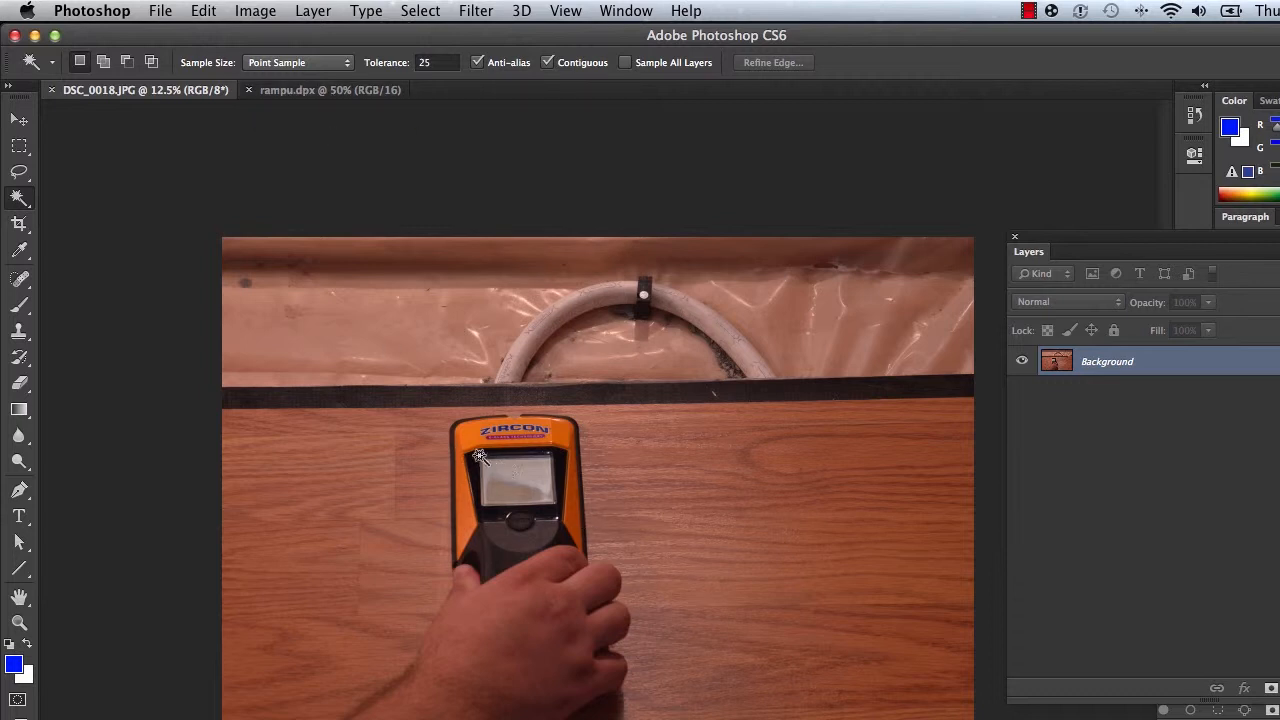
Step: Compare the colours of the stud finder photos DSC_0018.JPG and rampu.dpx by switching between the two documents
left_click(342, 94)
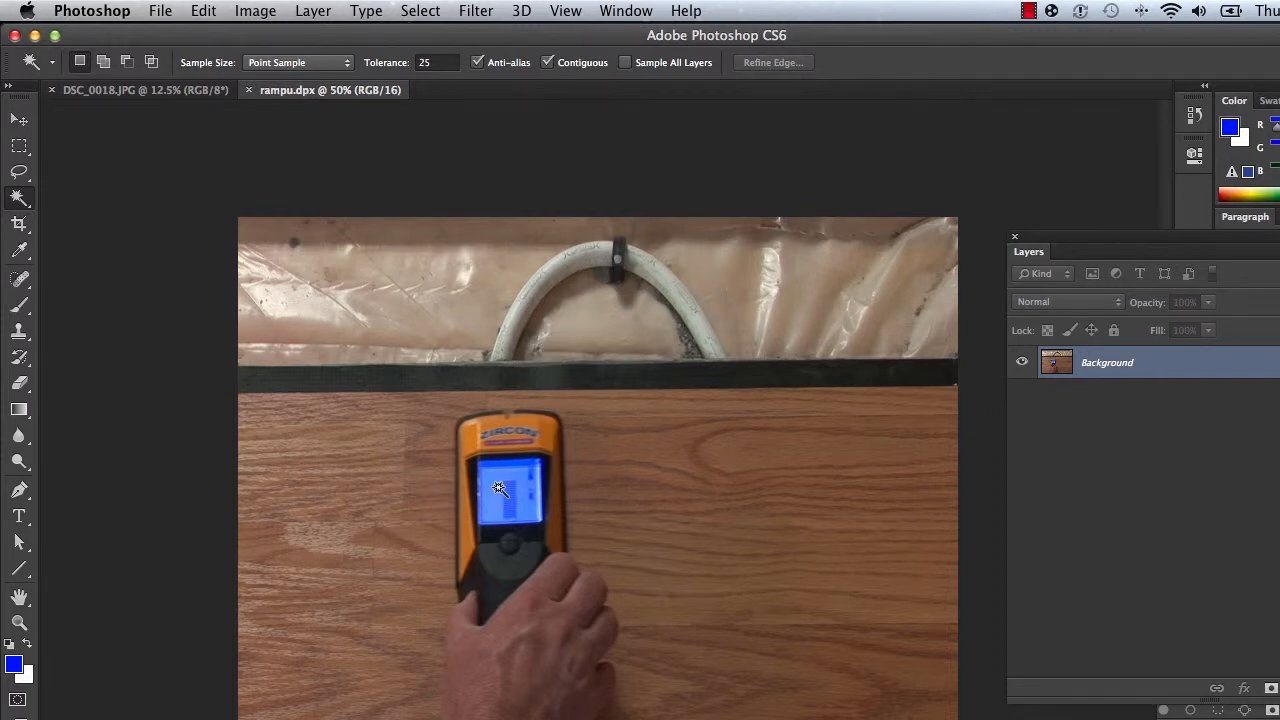
left_click(125, 91)
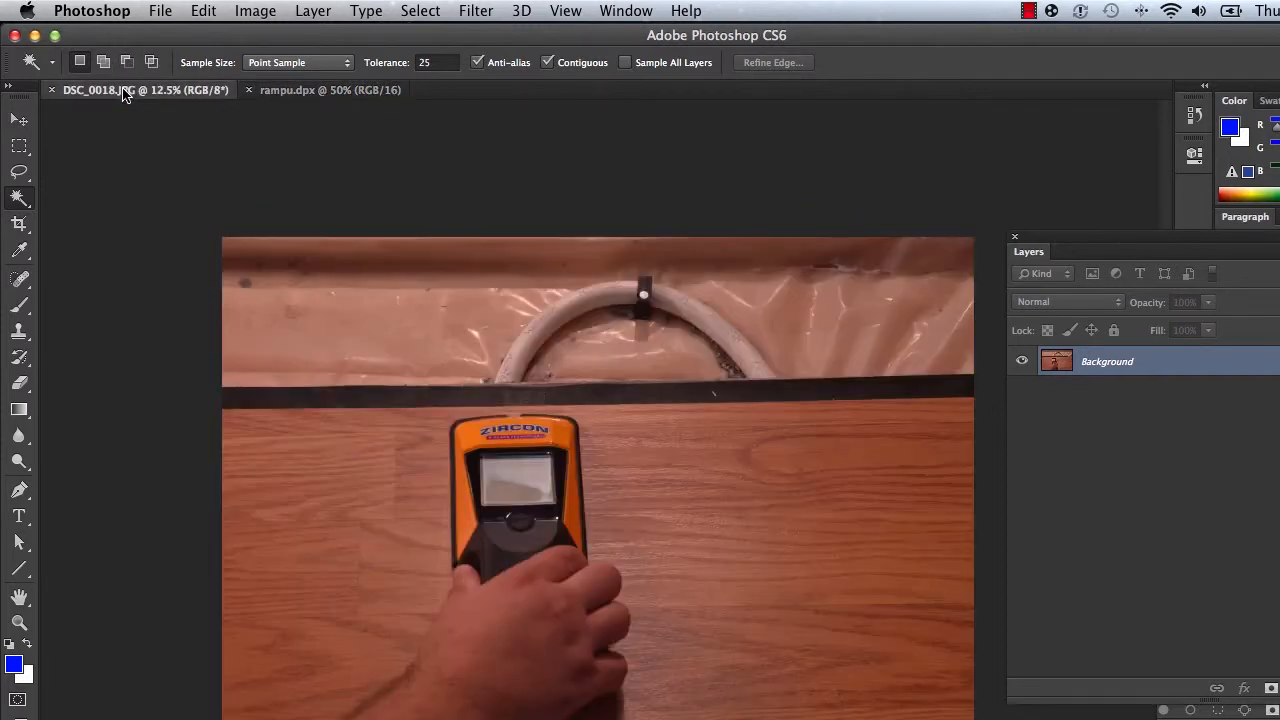
left_click(334, 92)
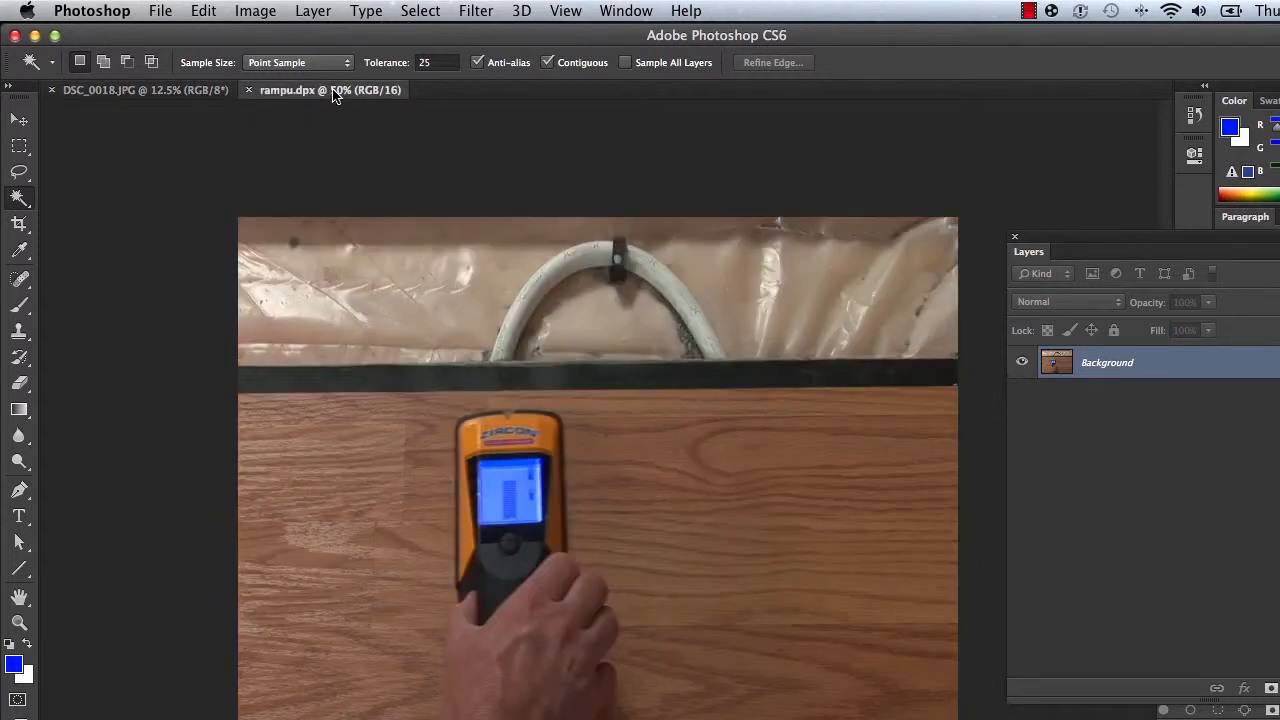
left_click(100, 92)
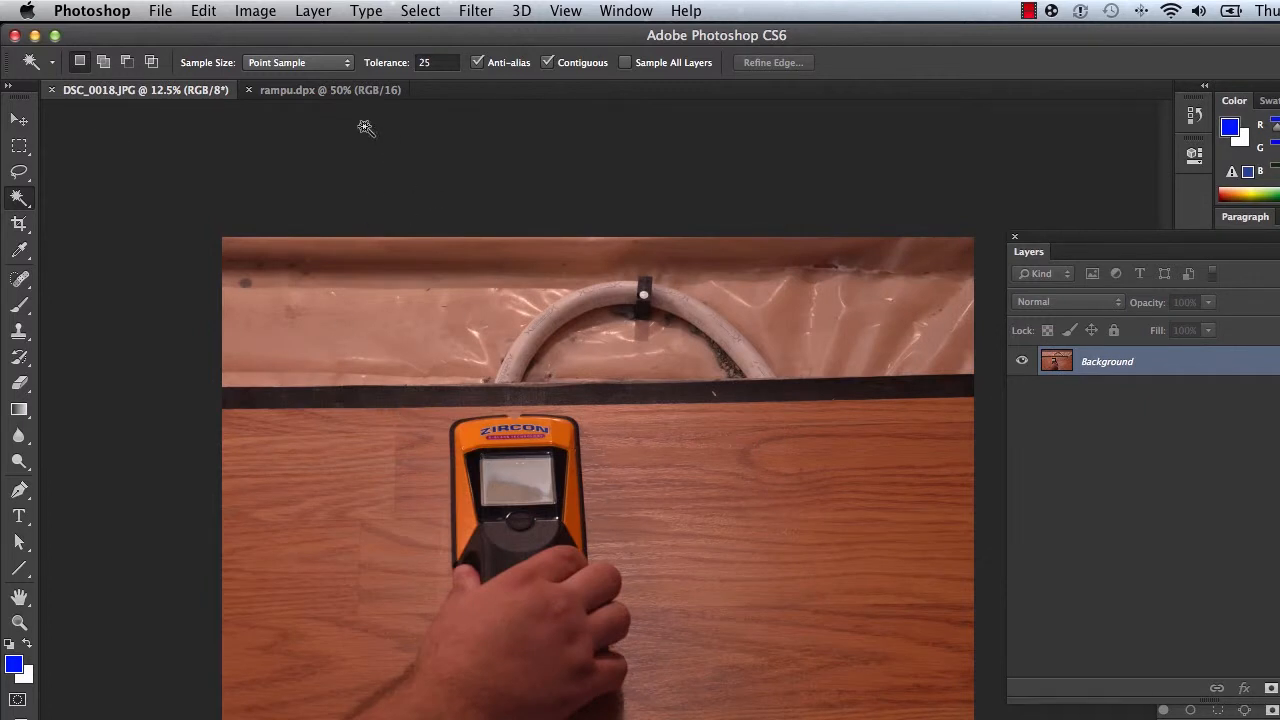
left_click(335, 94)
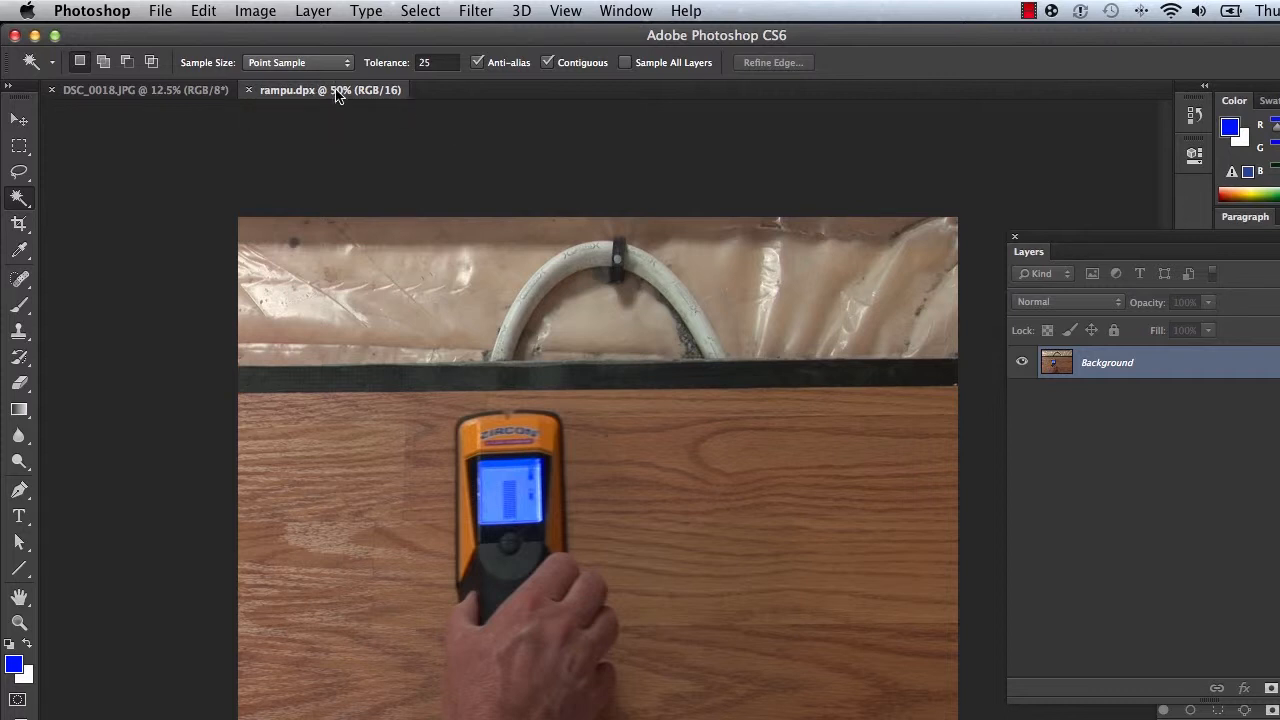
Step: Switch back and forth between the two stud finder photos to examine their colour differences, finishing on DSC_0018.JPG
left_click(143, 94)
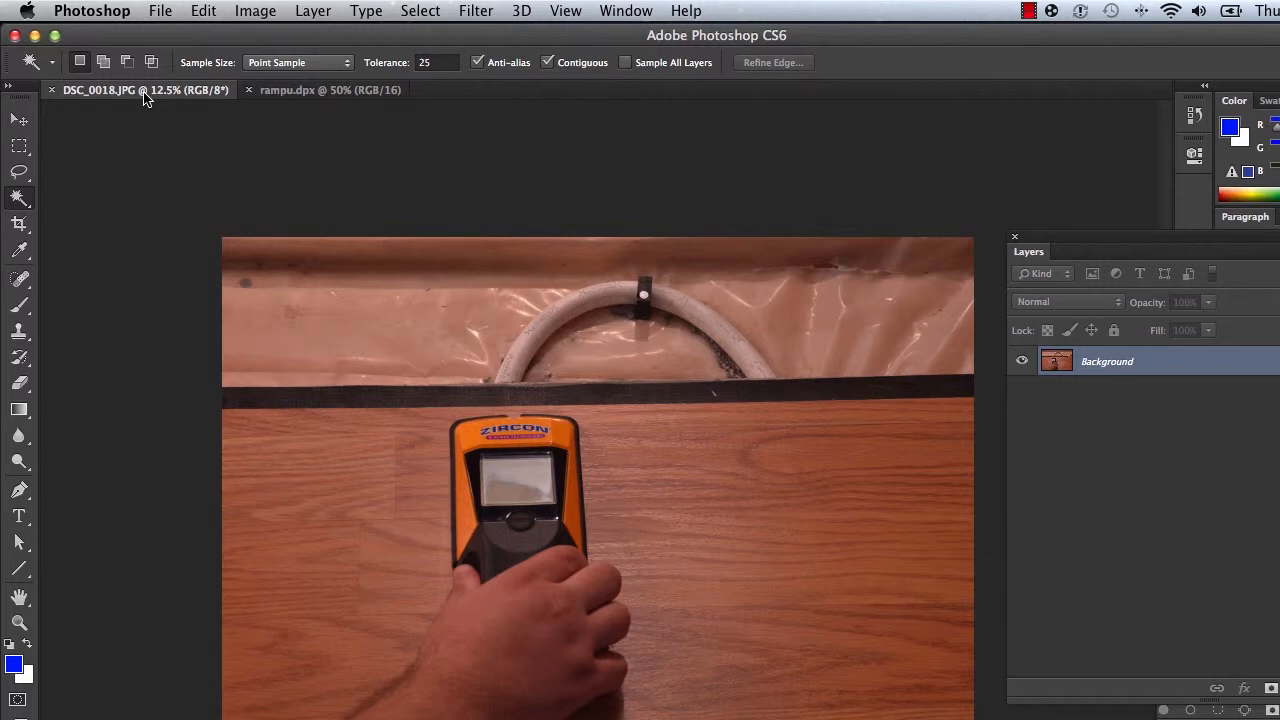
left_click(323, 89)
left_click(285, 90)
left_click(140, 90)
left_click(282, 91)
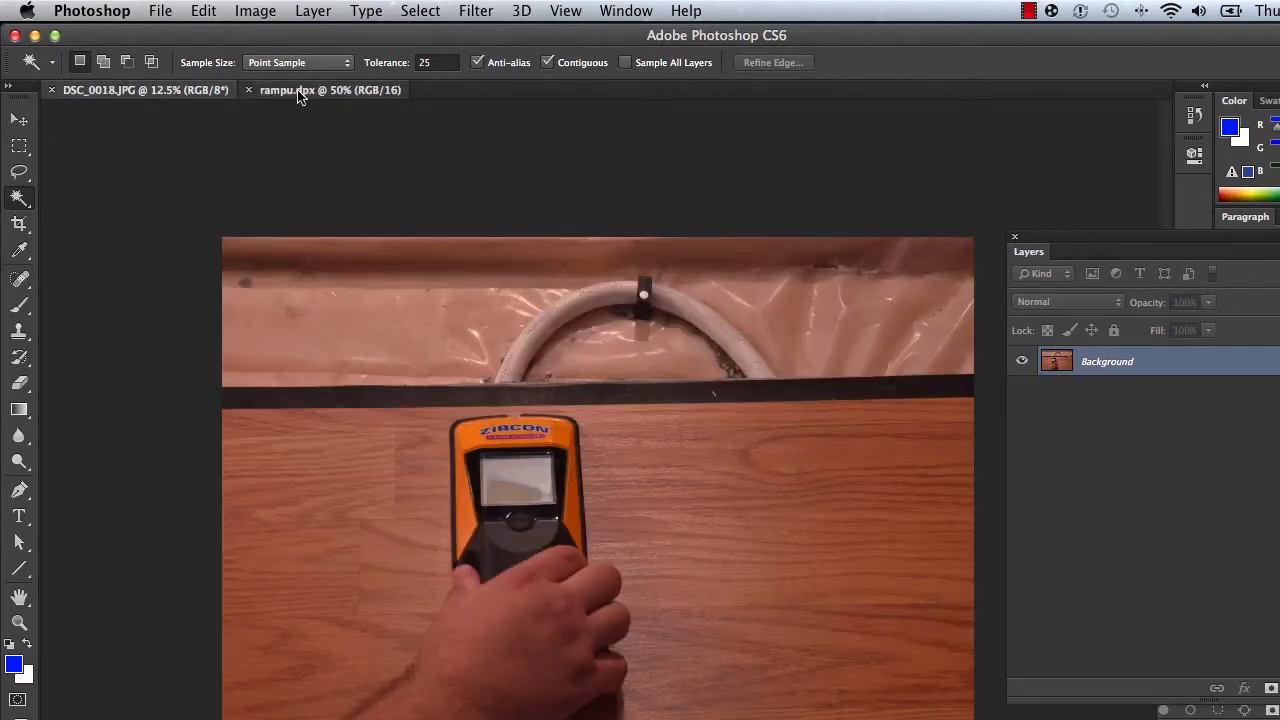
left_click(150, 90)
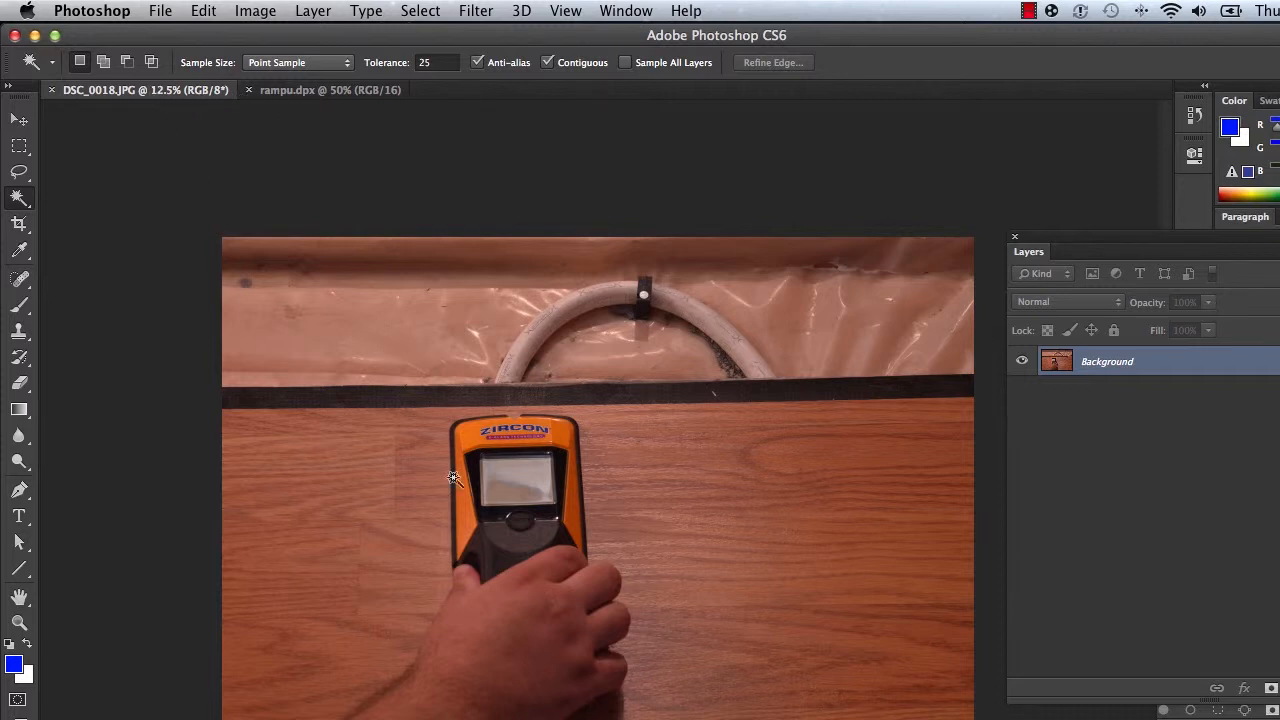
Step: Start a Match Color adjustment on DSC_0018.JPG with rampu.dpx as the source image
left_click(262, 10)
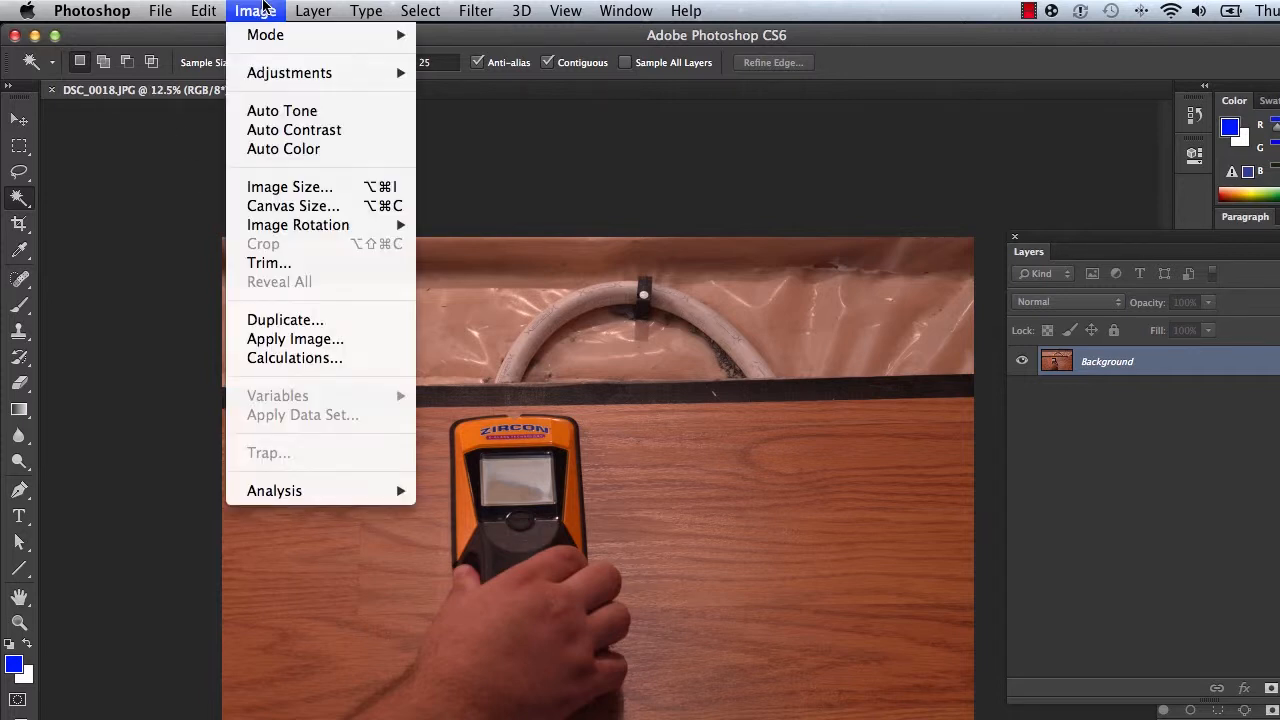
mouse_move(271, 69)
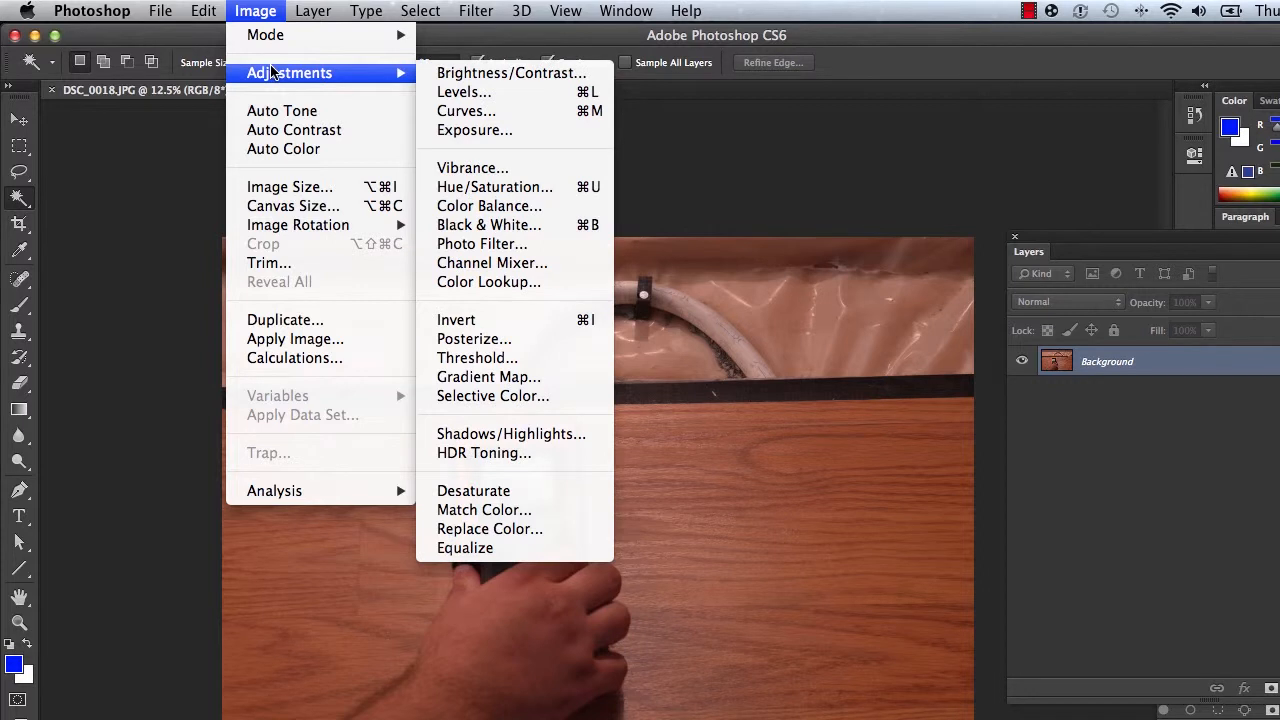
left_click(484, 510)
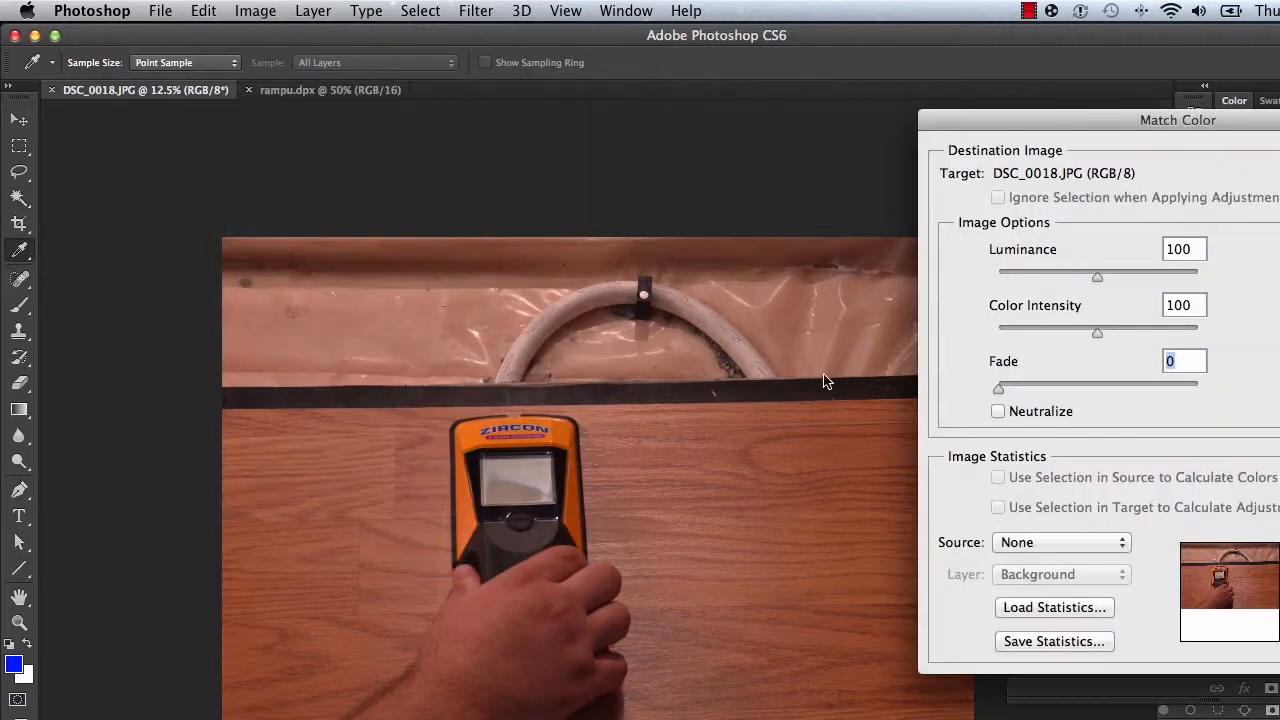
left_click_drag(1155, 113, 866, 101)
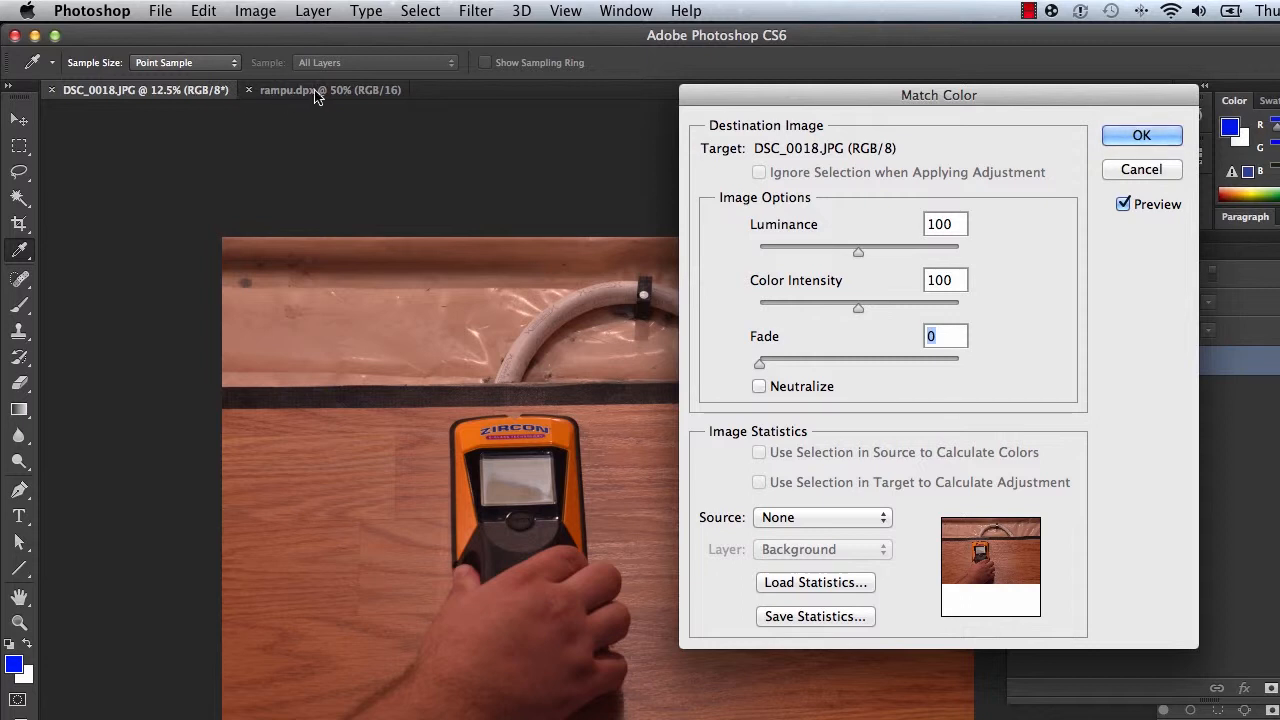
left_click(843, 517)
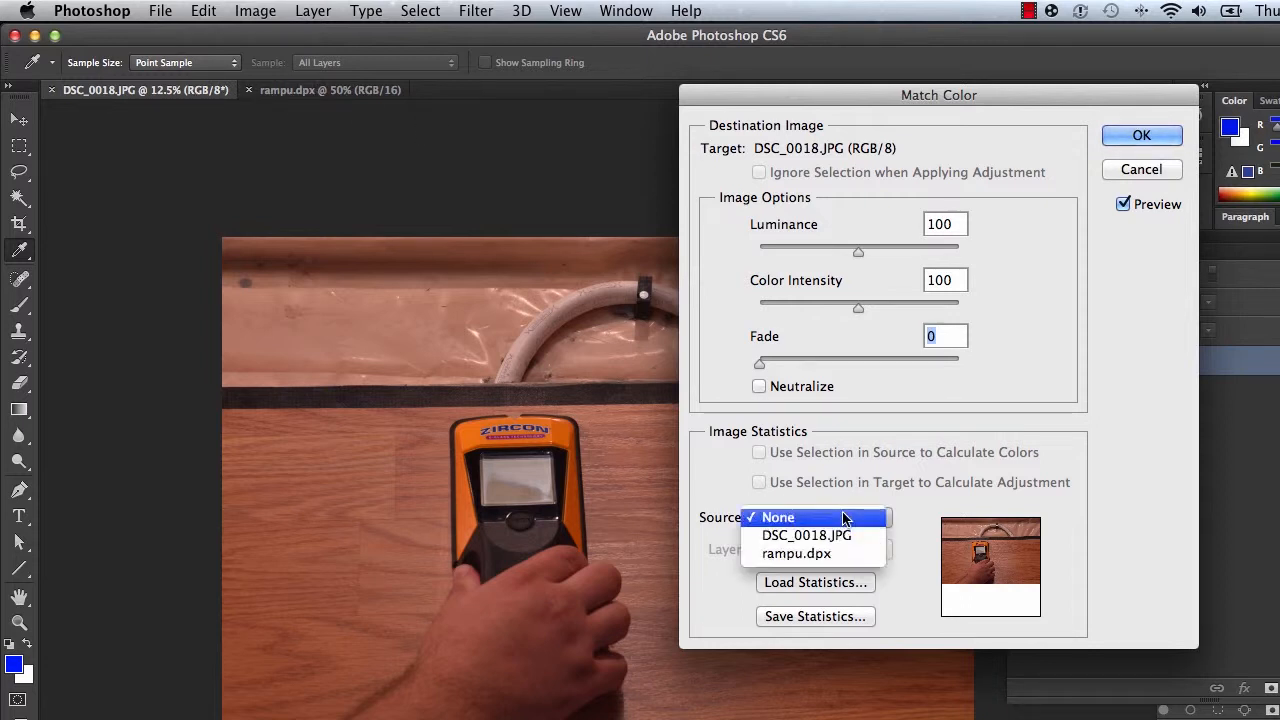
left_click(831, 566)
Step: Uncover the photo behind the Match Color dialog, compare the preview with the original repeatedly, and apply the adjustment with the preview enabled
left_click_drag(848, 96, 1000, 100)
left_click_drag(1116, 86, 1035, 95)
left_click_drag(1185, 91, 1135, 90)
left_click(1261, 203)
left_click(1261, 203)
left_click(1261, 204)
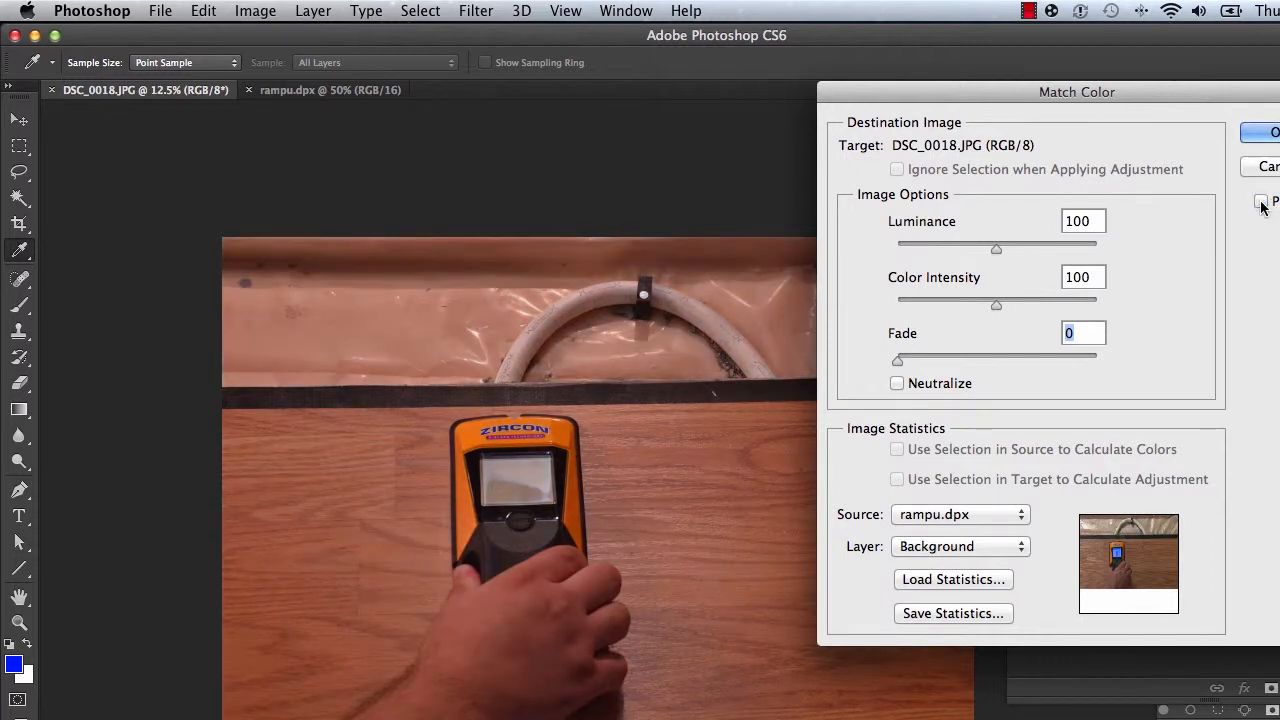
left_click(1261, 204)
left_click(1261, 204)
left_click(1261, 204)
left_click(1261, 204)
left_click(1261, 204)
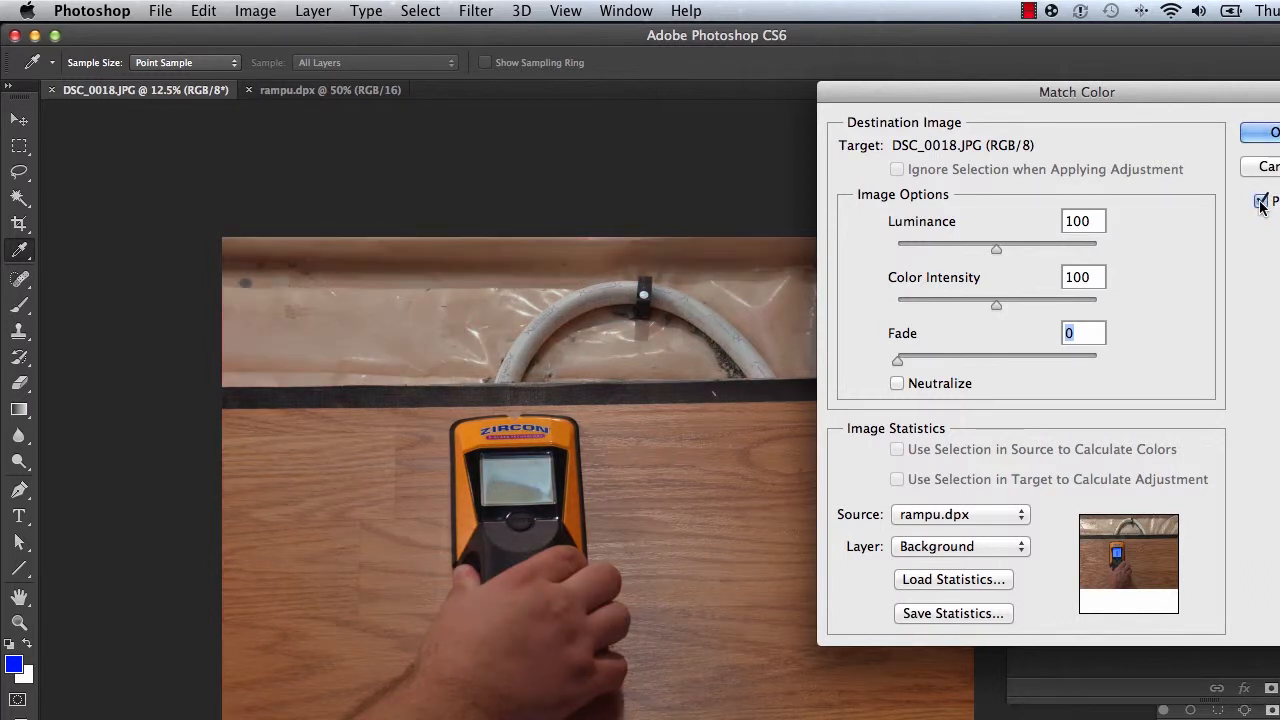
left_click(1261, 204)
left_click(1261, 204)
left_click(1261, 204)
left_click(1261, 204)
left_click(1261, 204)
left_click(1261, 204)
left_click(1261, 204)
left_click(1261, 204)
left_click(1260, 135)
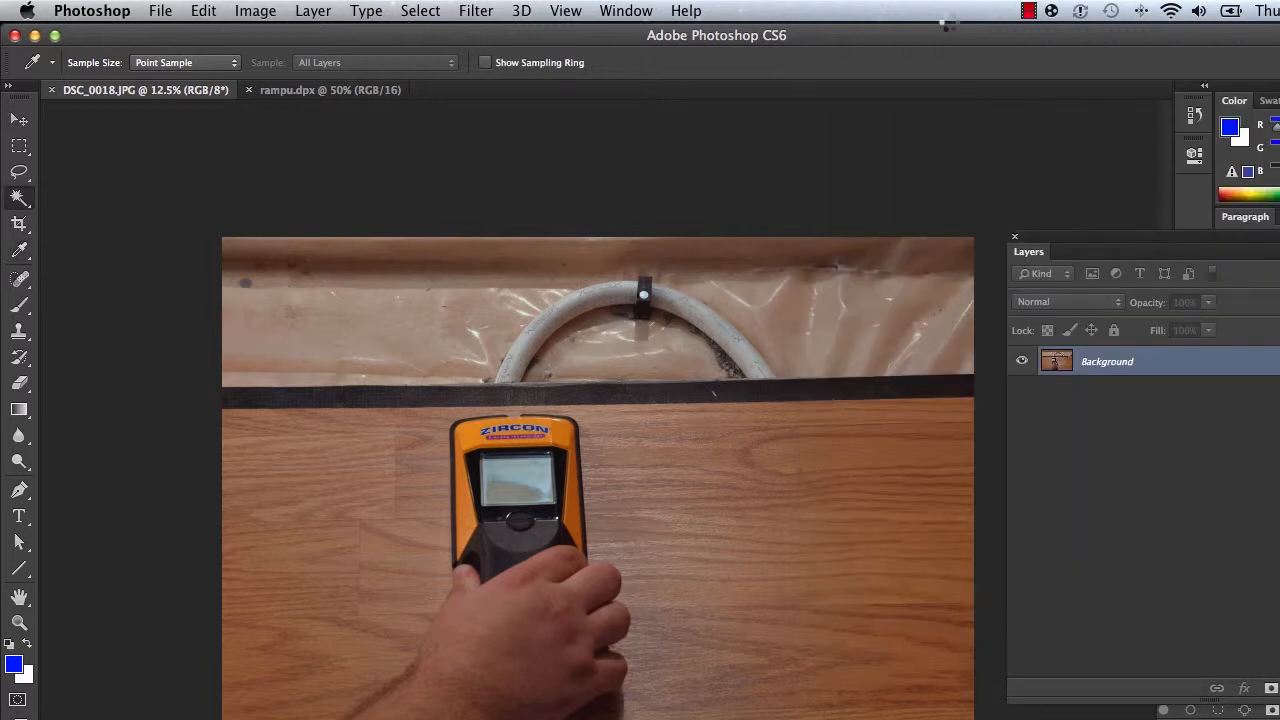